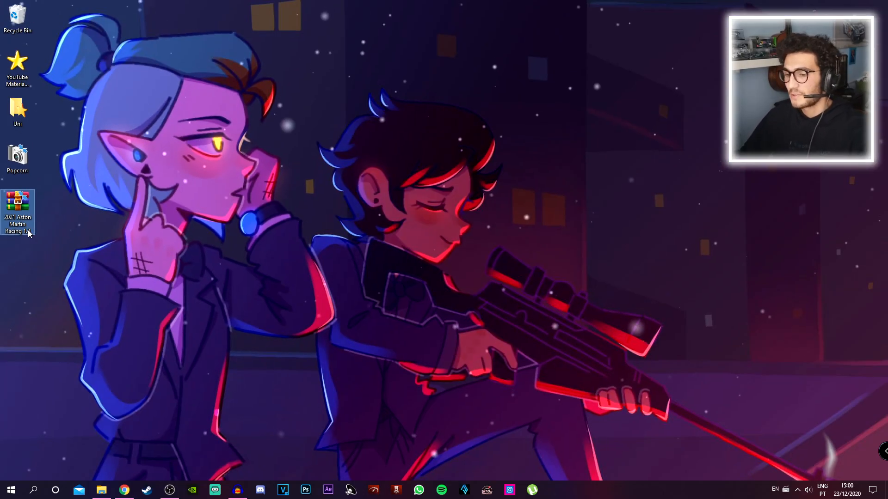
Step: Open the 2021 Aston Martin Racing 1.0 archive and go into its Drag & Drop folder
double_click(193, 353)
left_click(621, 98)
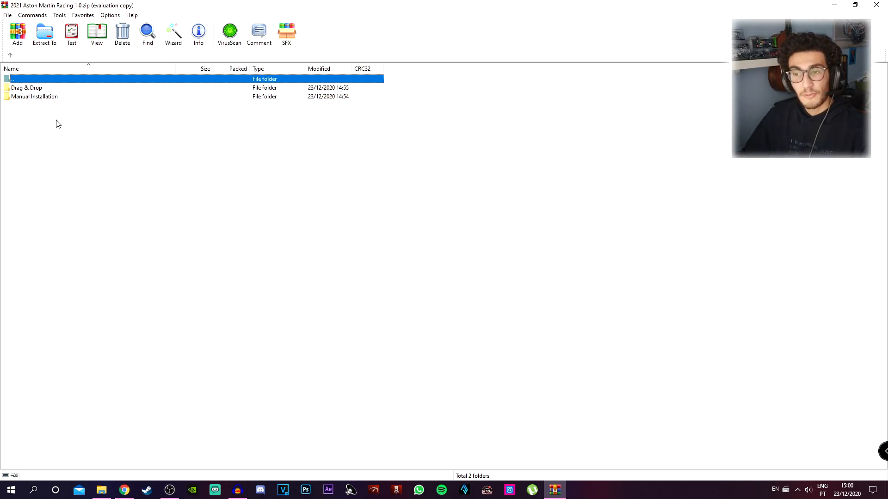
left_click(31, 90)
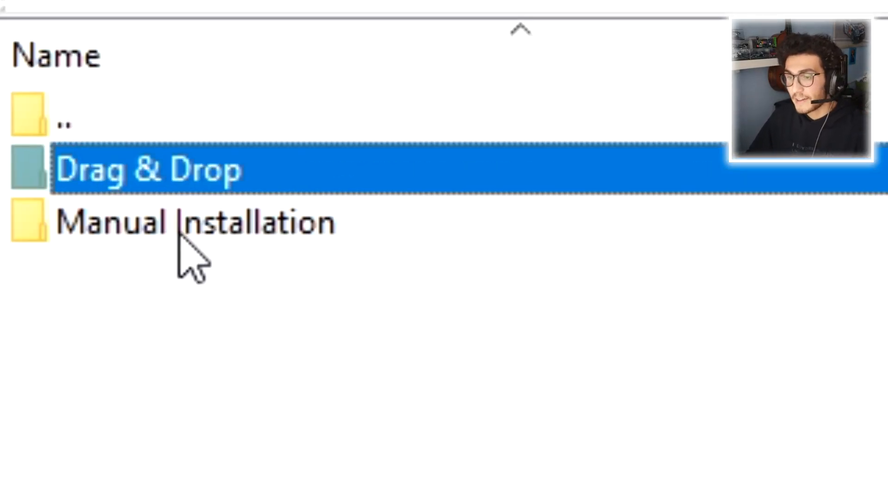
left_click(242, 228)
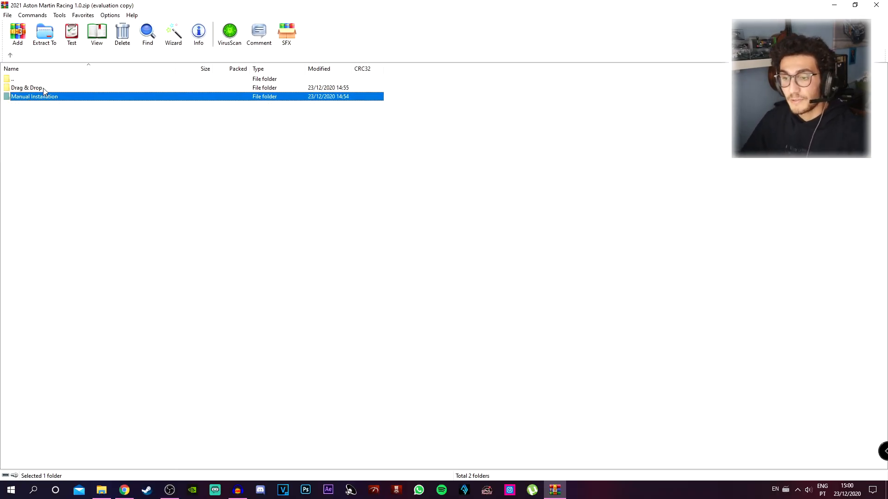
double_click(43, 89)
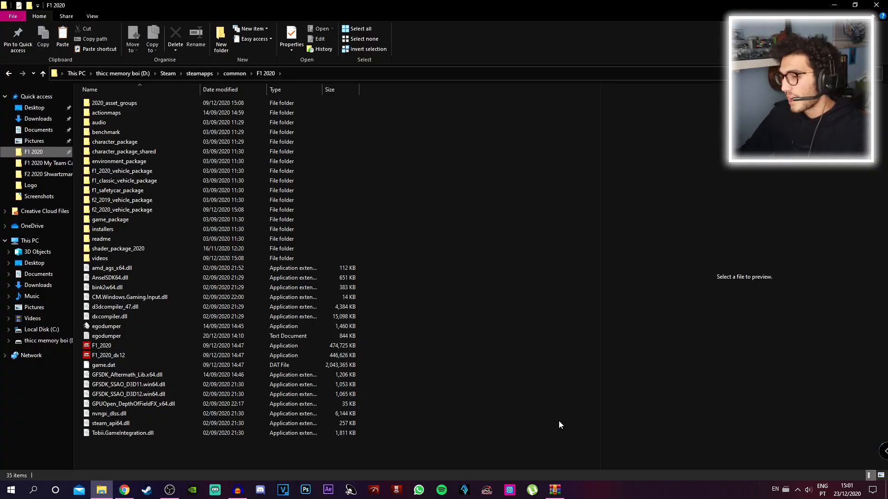
Step: Try copying the four Drag & Drop package folders from the archive into the F1 2020 game folder
left_click(560, 491)
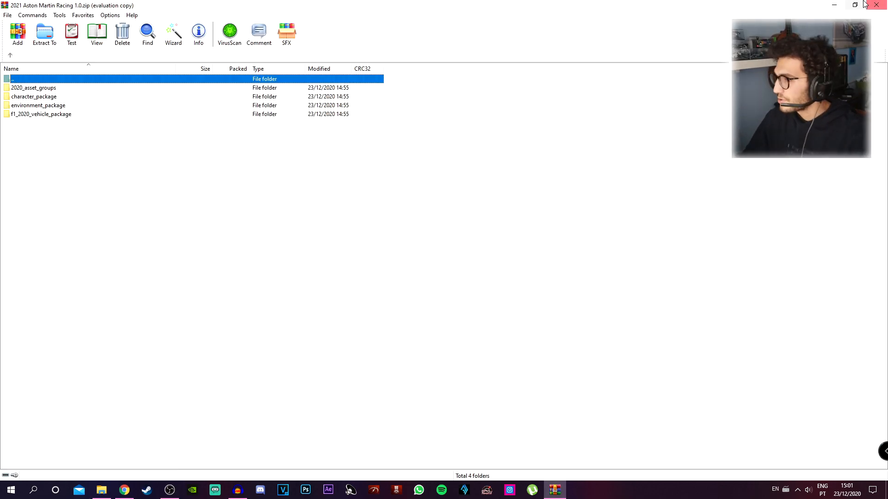
double_click(717, 4)
left_click_drag(524, 190, 420, 155)
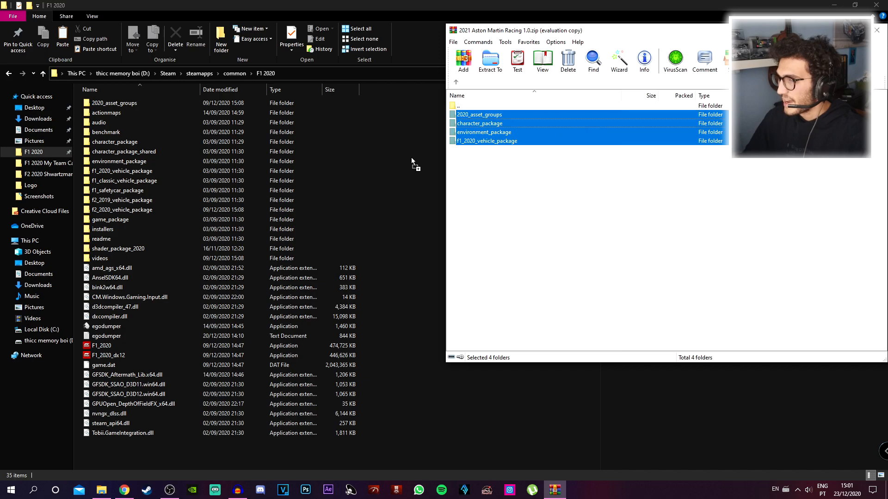
left_click_drag(372, 173, 554, 145)
Step: Examine the archive's Manual Installation folder, including its Garage subfolder, and return to the Drag & Drop folder
left_click(457, 81)
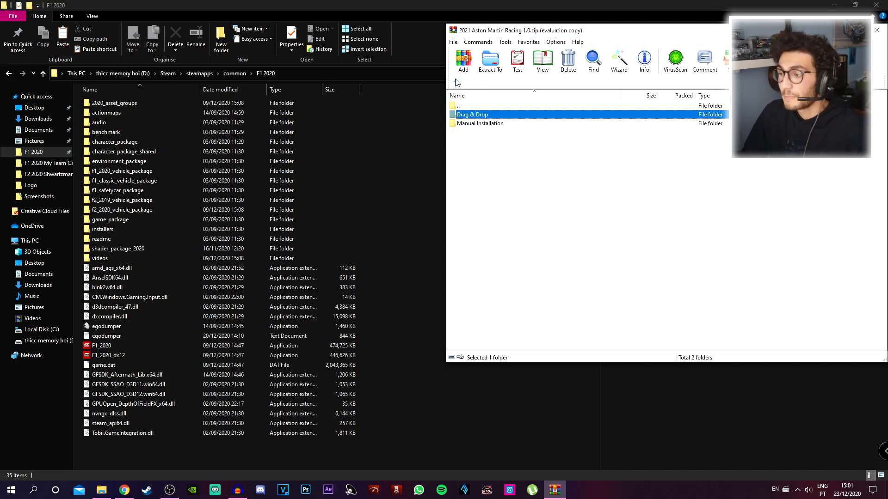
double_click(495, 125)
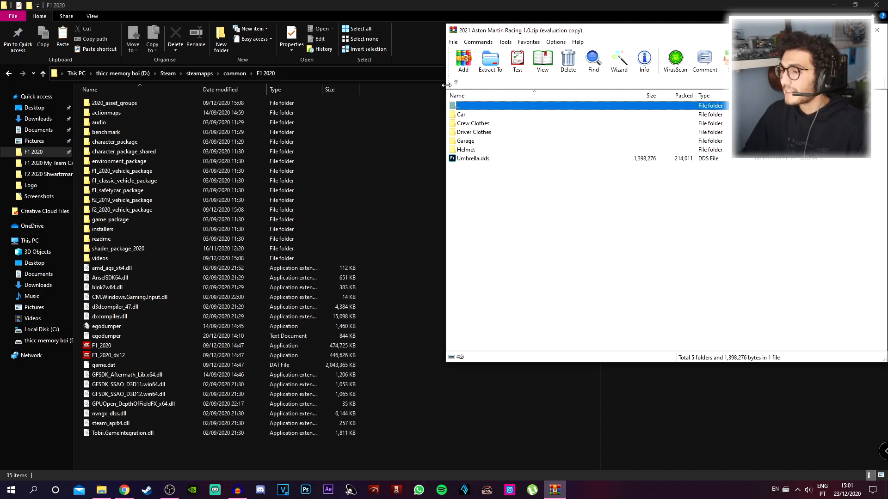
left_click(455, 82)
left_click(484, 116)
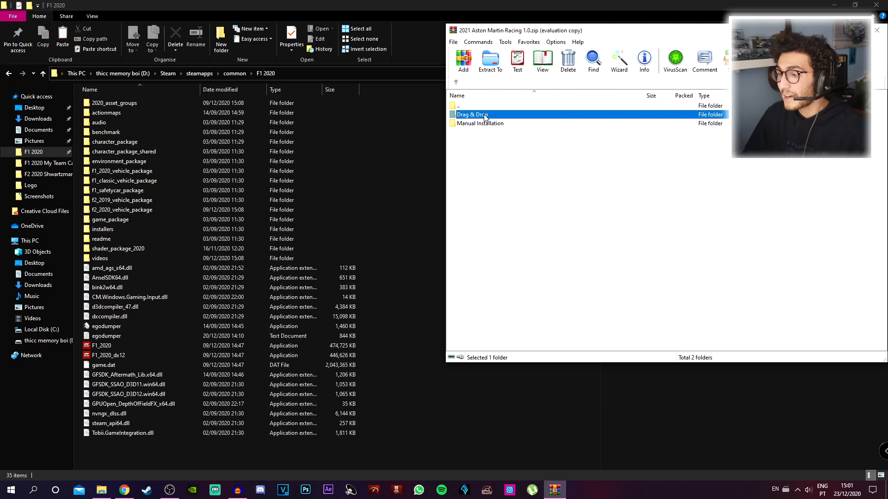
double_click(484, 124)
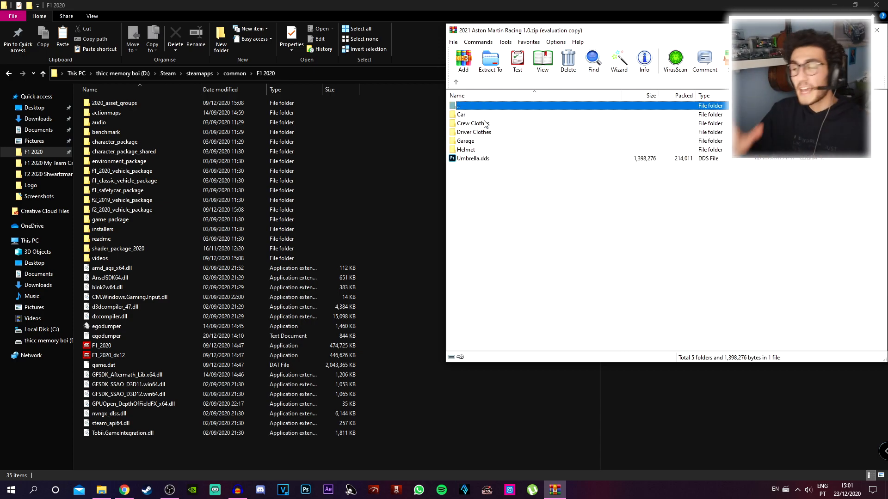
double_click(476, 143)
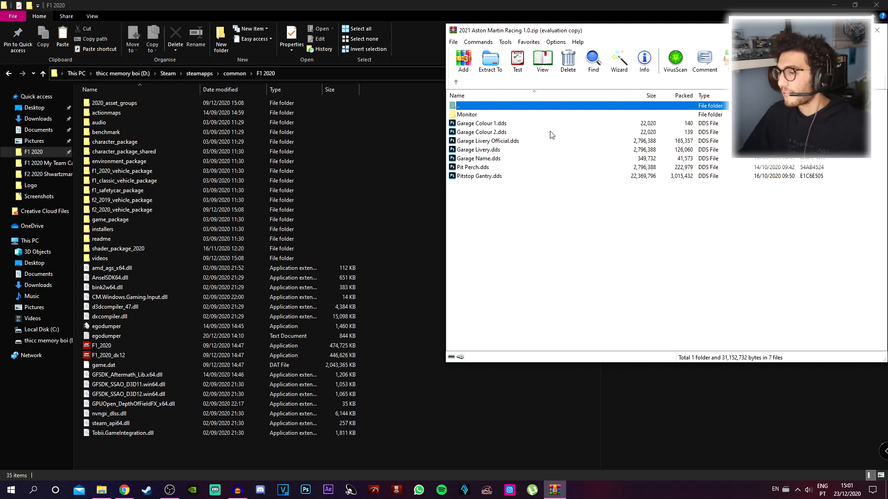
left_click(455, 83)
left_click(456, 84)
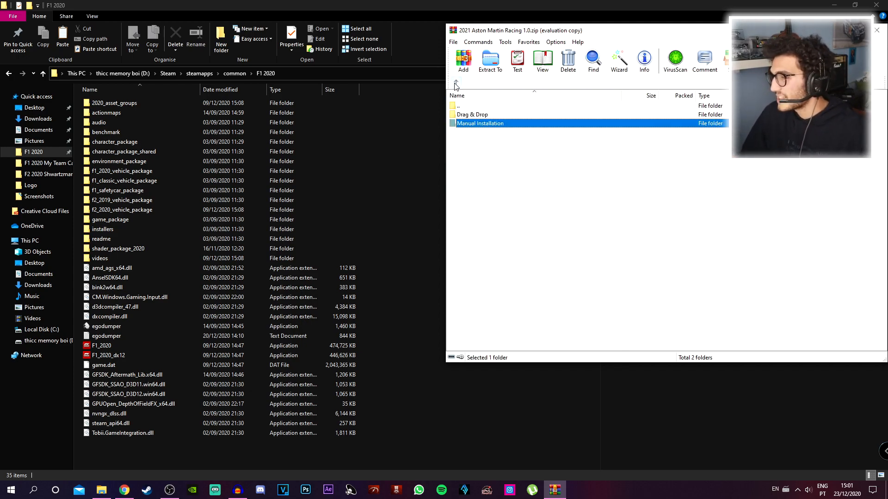
double_click(489, 115)
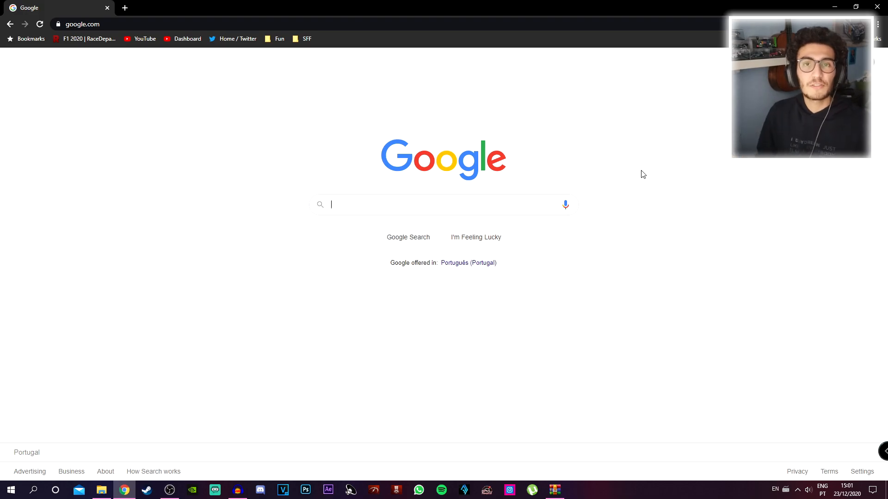
Step: Search the web for "ego erp archiver" and open the tool's itch.io page
type("ego erp archiver")
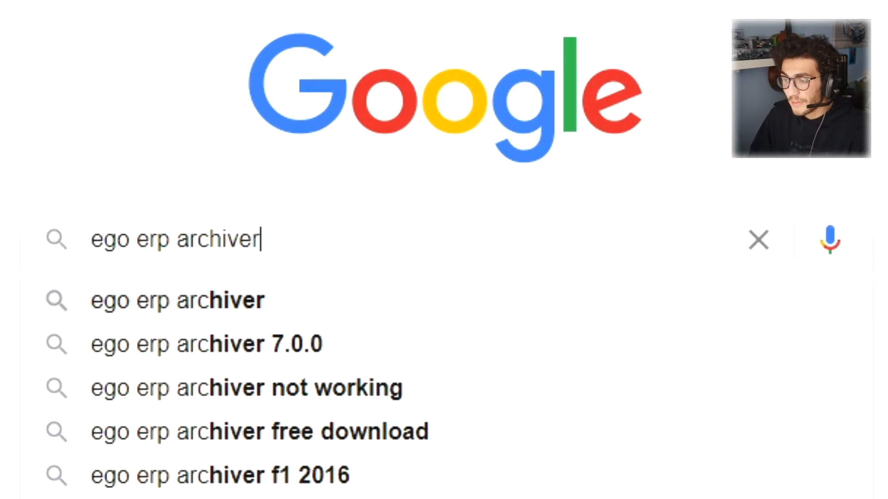
key("Return")
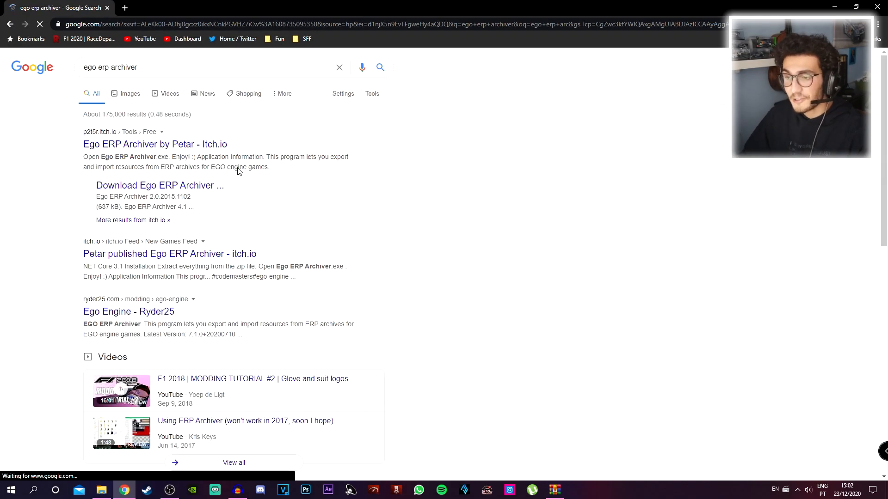
left_click(176, 149)
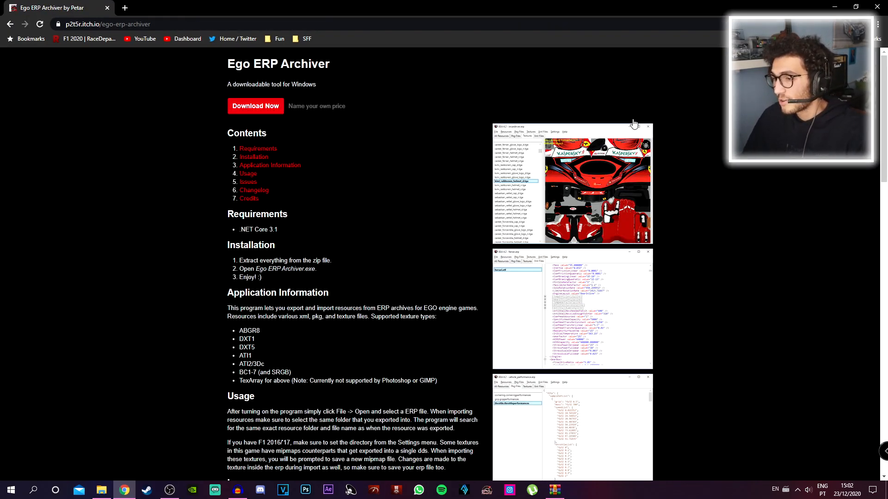
Step: Download Ego ERP Archiver 7.1.0, skipping the optional payment
left_click(245, 108)
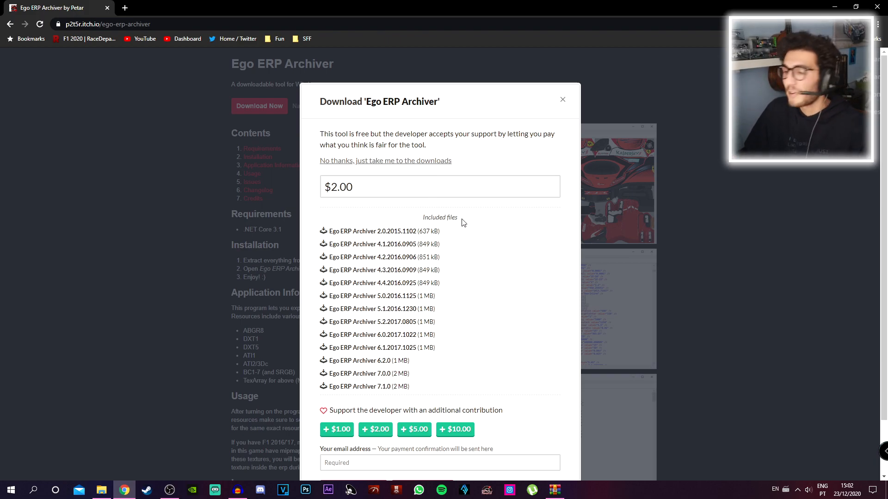
left_click(421, 162)
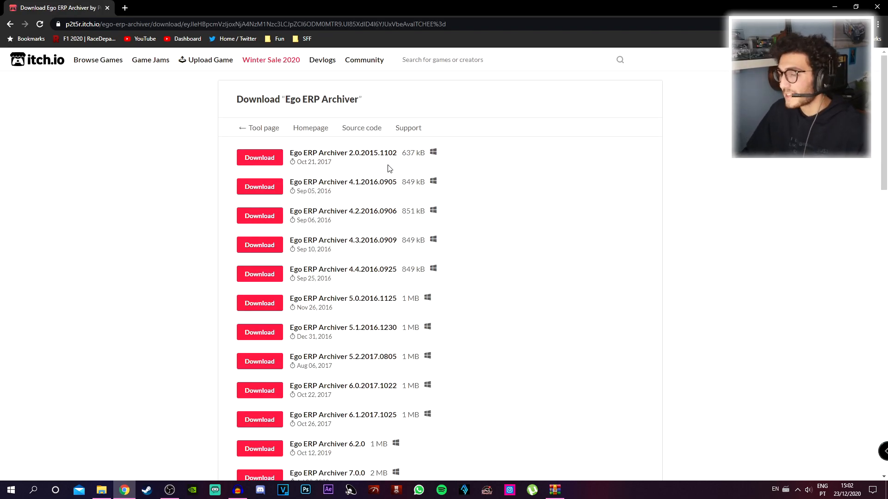
scroll(403, 171, "down", 9)
scroll(390, 173, "up", 6)
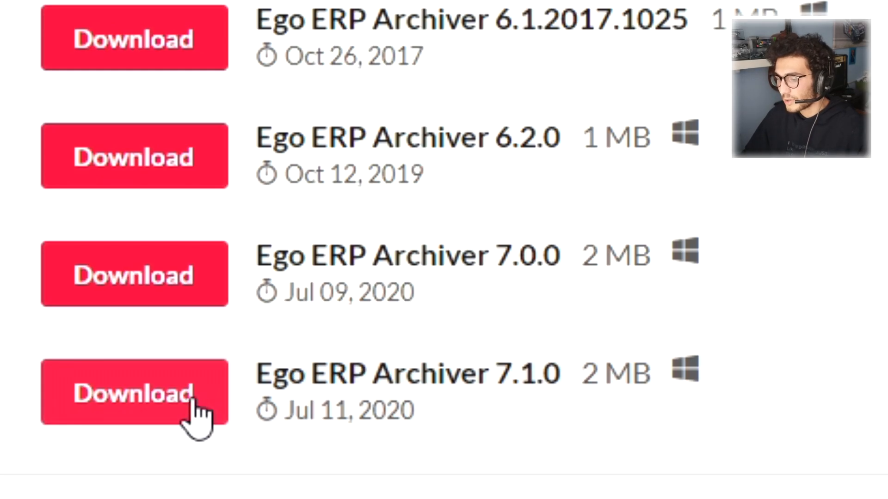
left_click(196, 415)
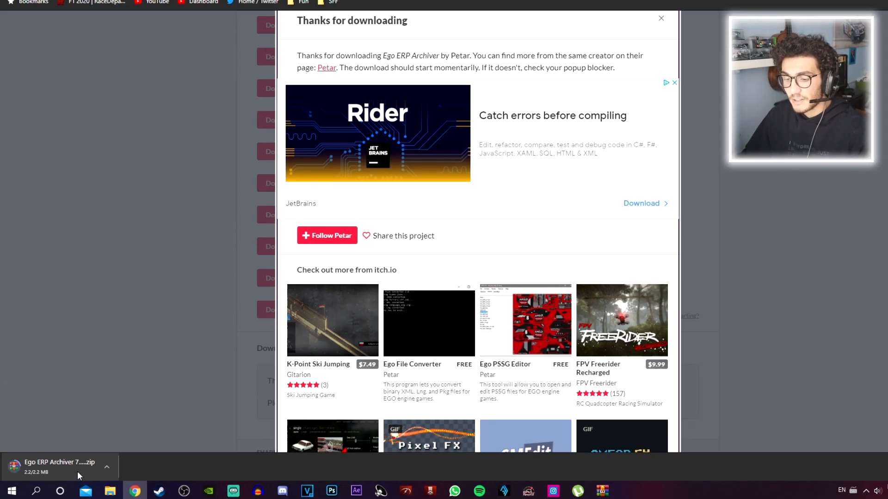
Step: Extract the Ego ERP Archiver folder from the downloaded zip onto the desktop
left_click(73, 469)
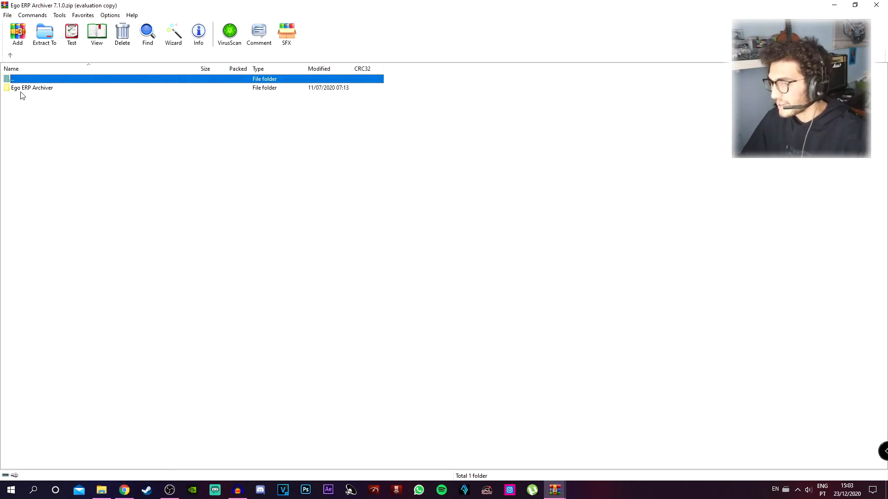
left_click(887, 495)
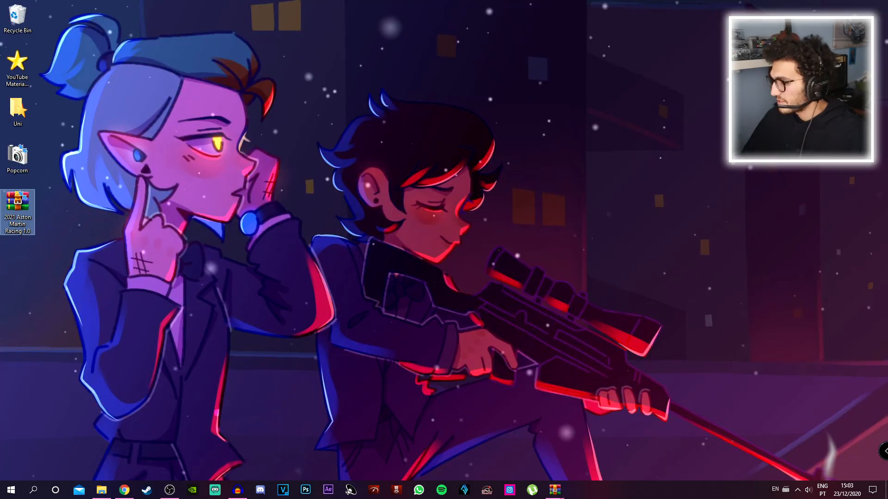
left_click(555, 492)
left_click(27, 261)
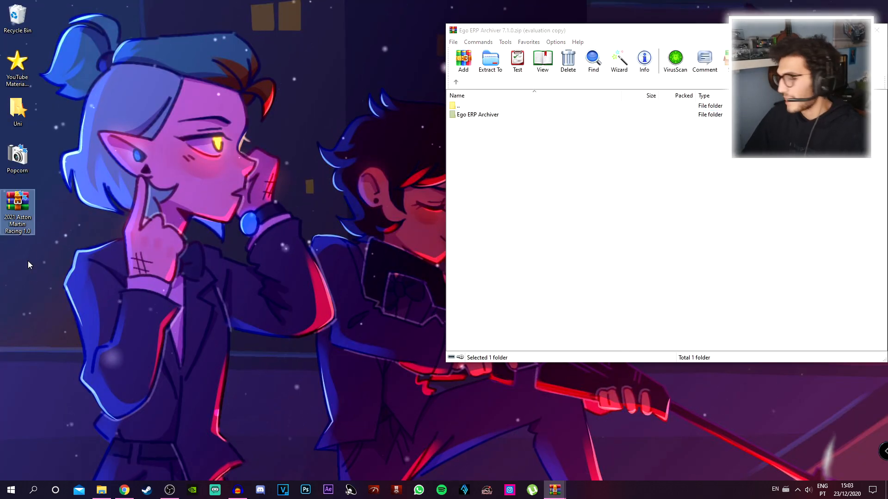
left_click(886, 495)
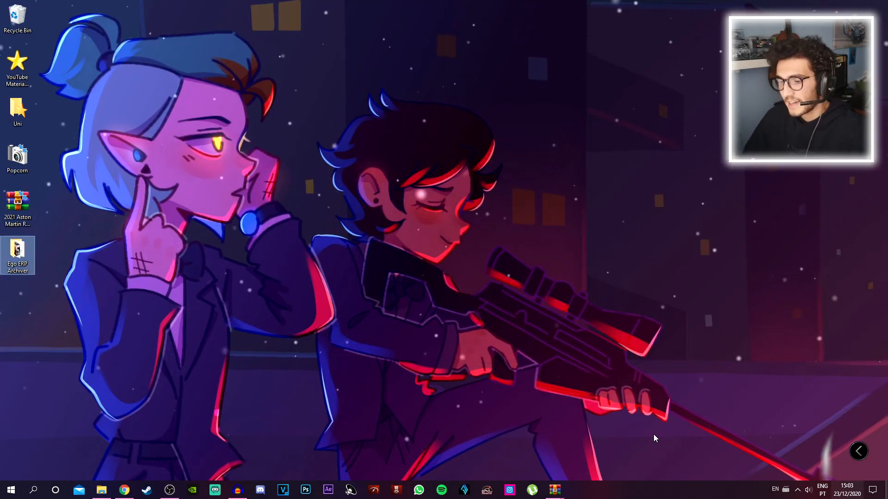
Step: Launch the Ego ERP Archiver application from its extracted desktop folder and close the folder window
double_click(16, 255)
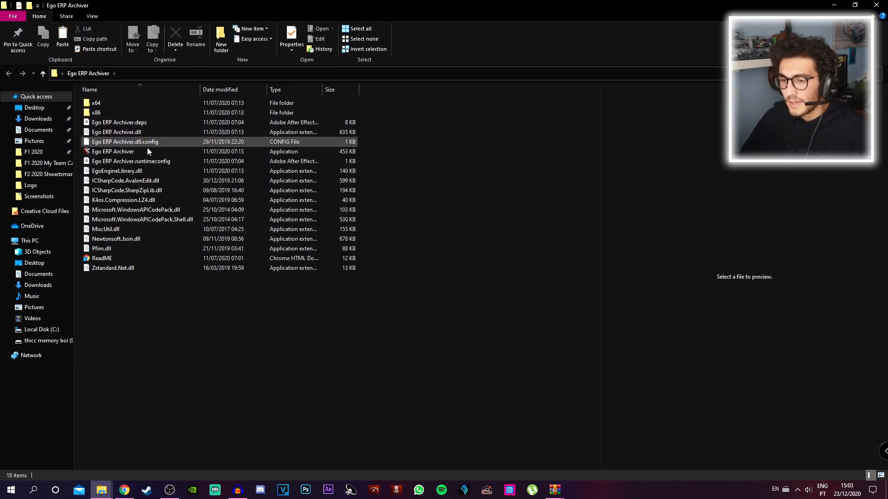
left_click(147, 150)
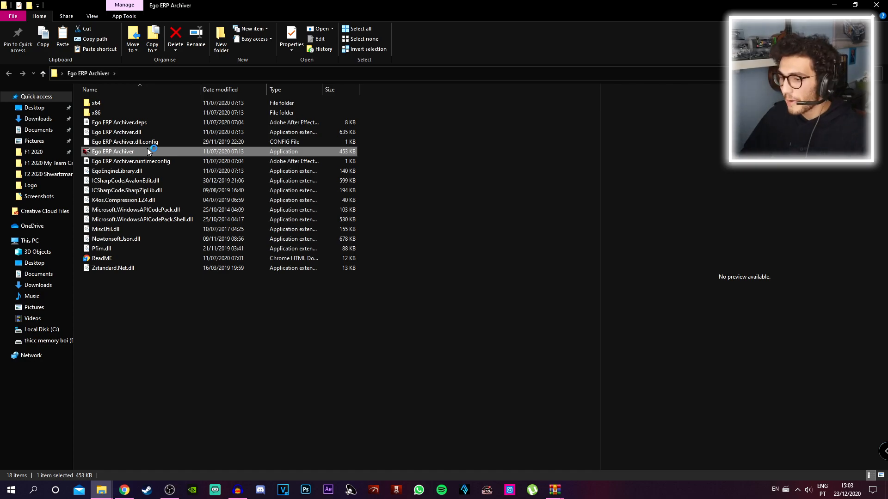
left_click(875, 6)
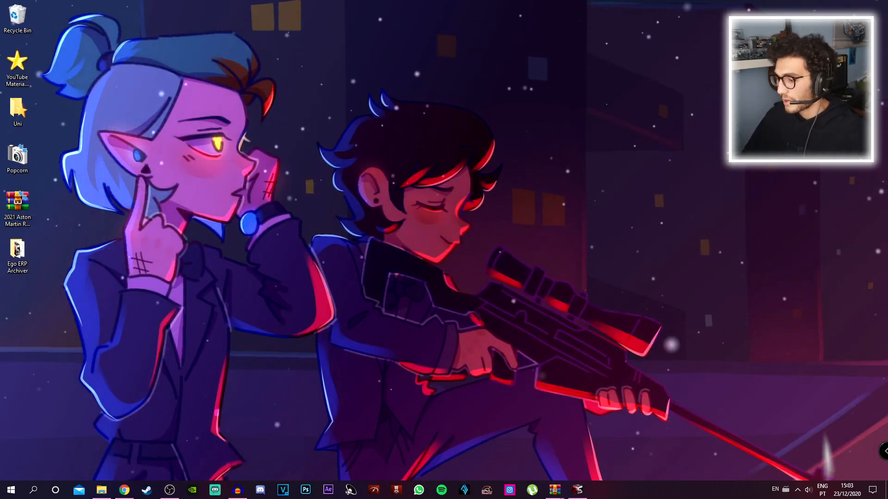
left_click_drag(75, 34, 366, 33)
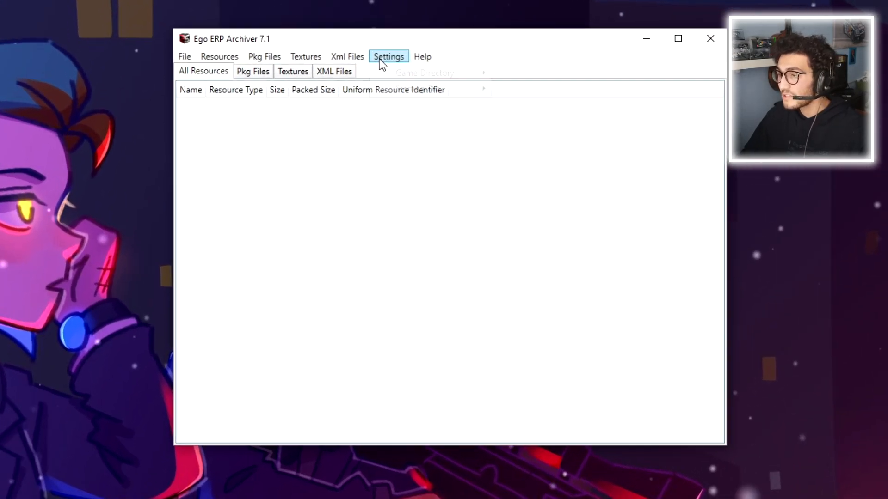
Step: Set the archiver's game directory to the F1 2020 folder under Steam\steamapps\common
left_click(456, 42)
mouse_move(463, 55)
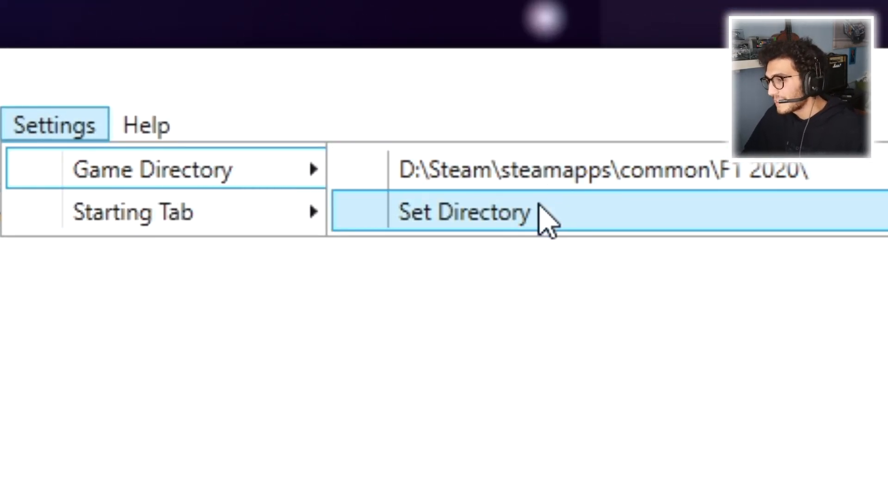
left_click(539, 207)
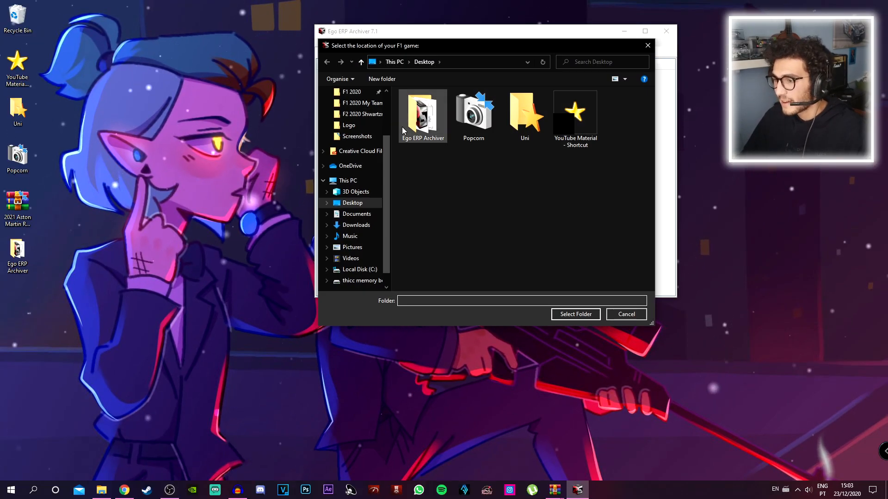
scroll(358, 138, "up", 3)
left_click(357, 153)
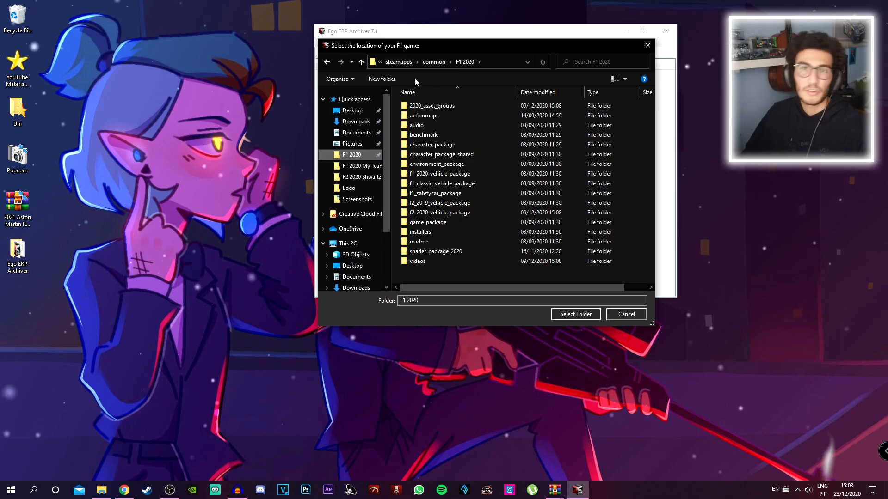
left_click(569, 316)
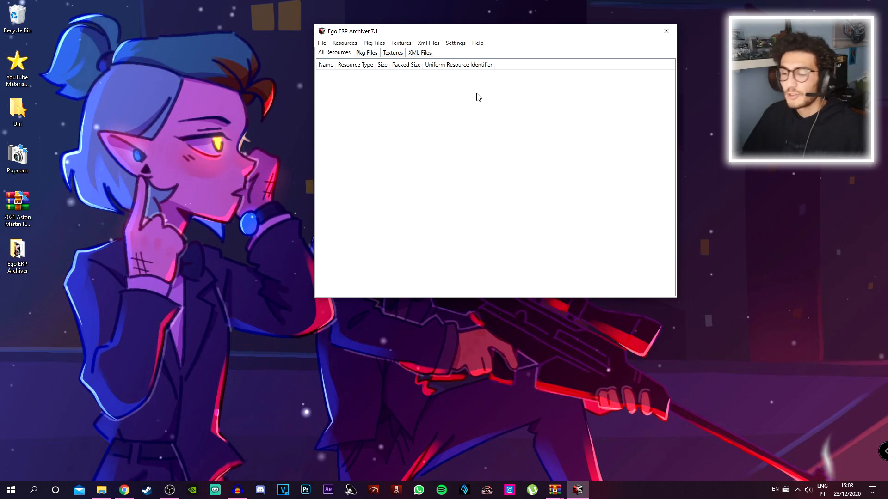
Step: Open force_india.erp from 2020_asset_groups\f1_2020_vehicle_package\teams\force_india\wep in the maximized archiver
left_click(645, 31)
left_click(7, 15)
left_click(16, 25)
left_click_drag(124, 18, 337, 34)
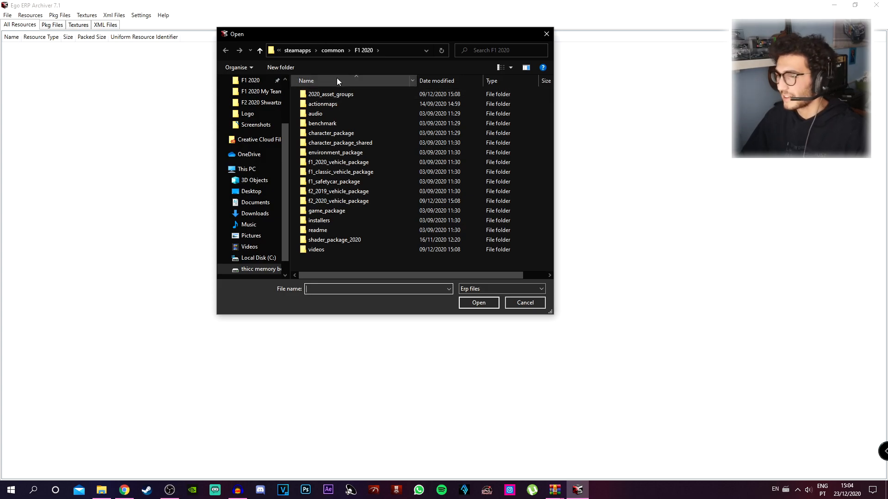
double_click(346, 93)
double_click(352, 133)
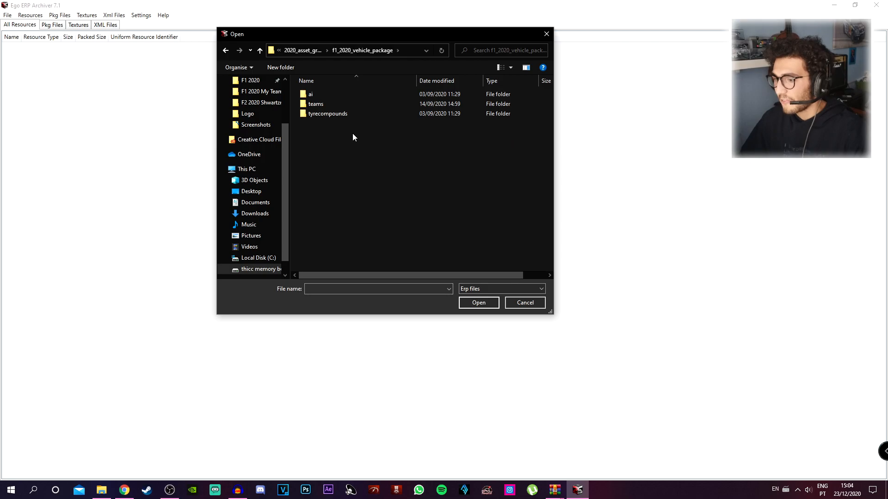
double_click(346, 104)
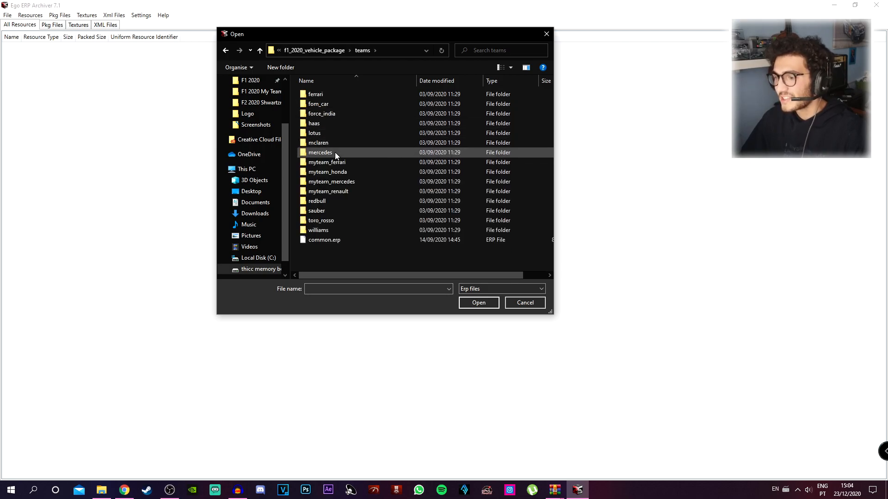
double_click(334, 114)
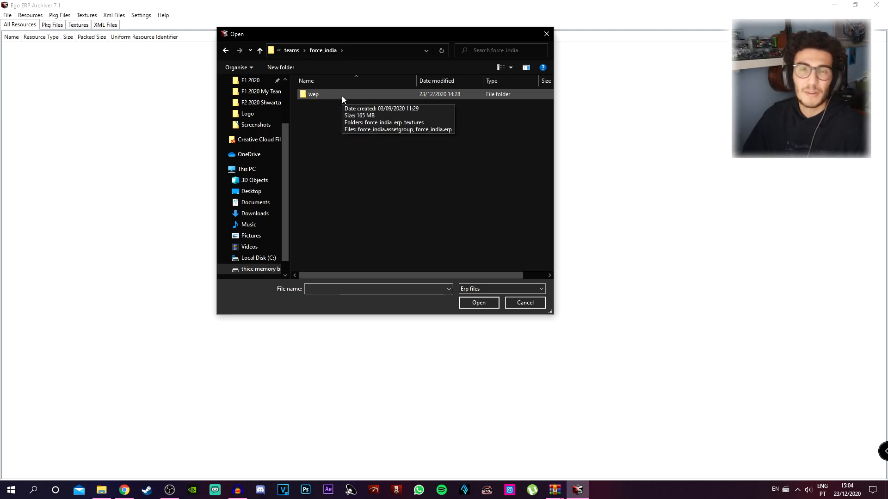
double_click(342, 96)
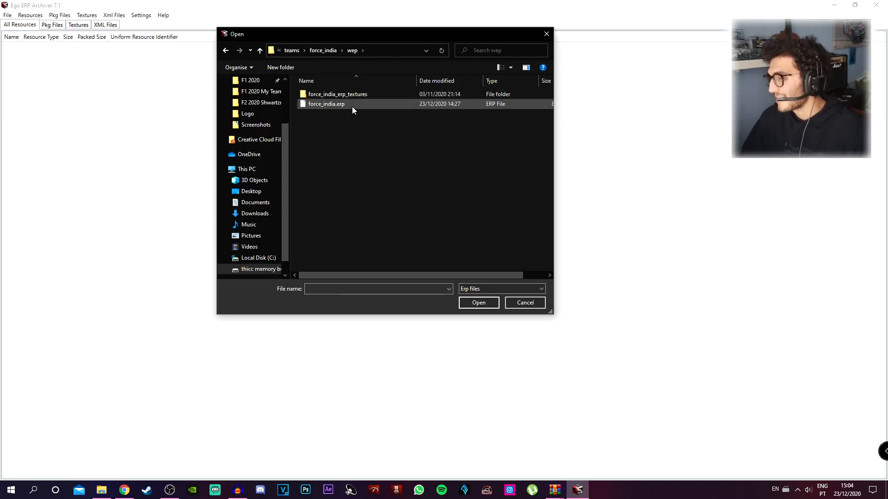
double_click(352, 104)
Step: Filter the textures by "paint" and preview the force_india paint_c, paint_d and paint_s textures
left_click(57, 35)
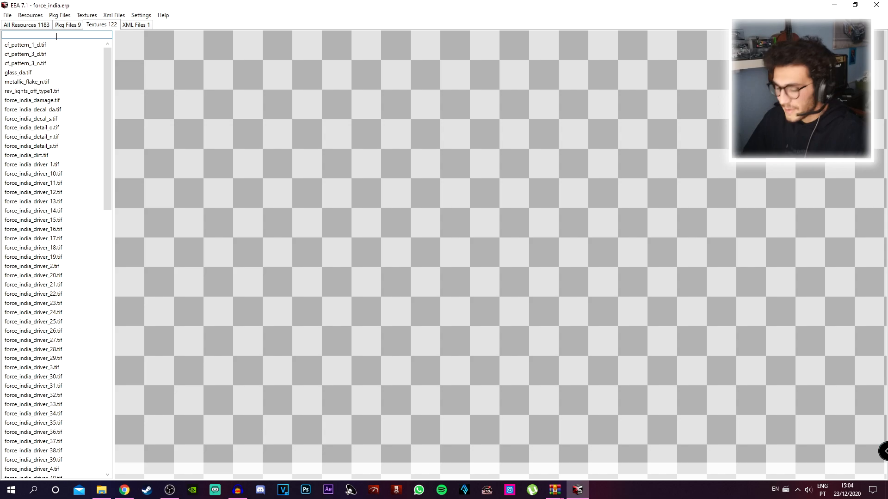
type("paint")
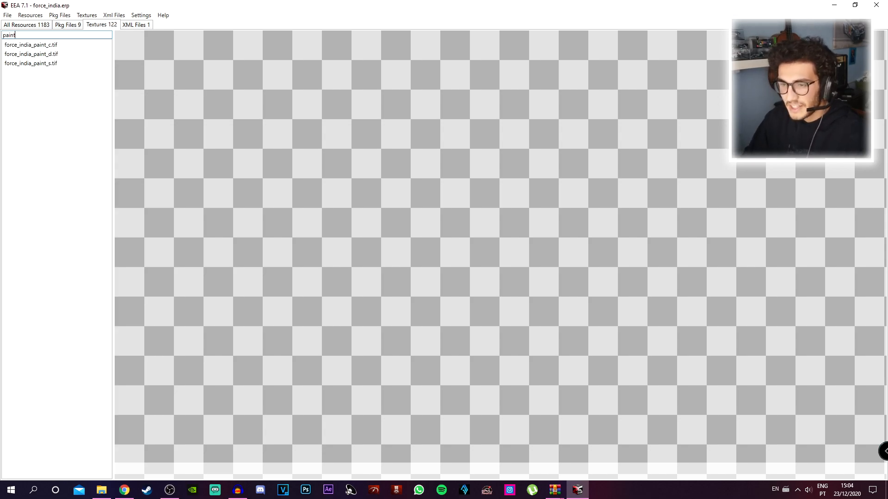
left_click(65, 45)
left_click(67, 63)
left_click(69, 45)
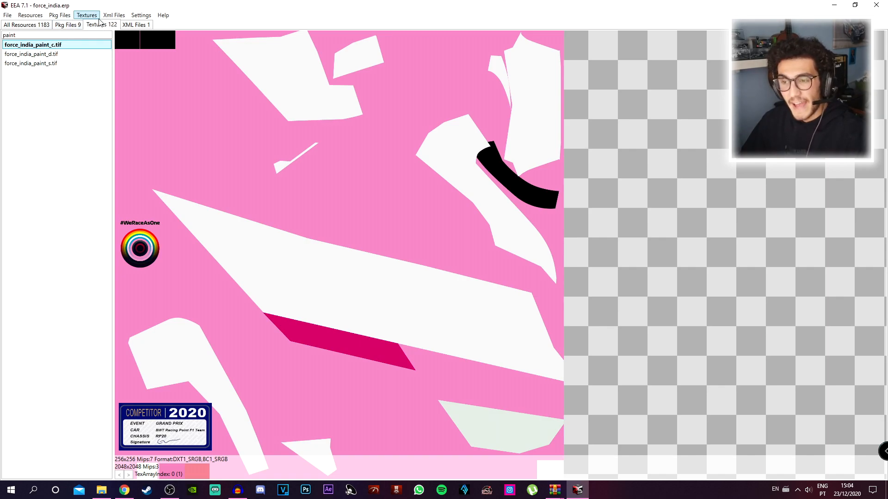
left_click(62, 54)
left_click(64, 48)
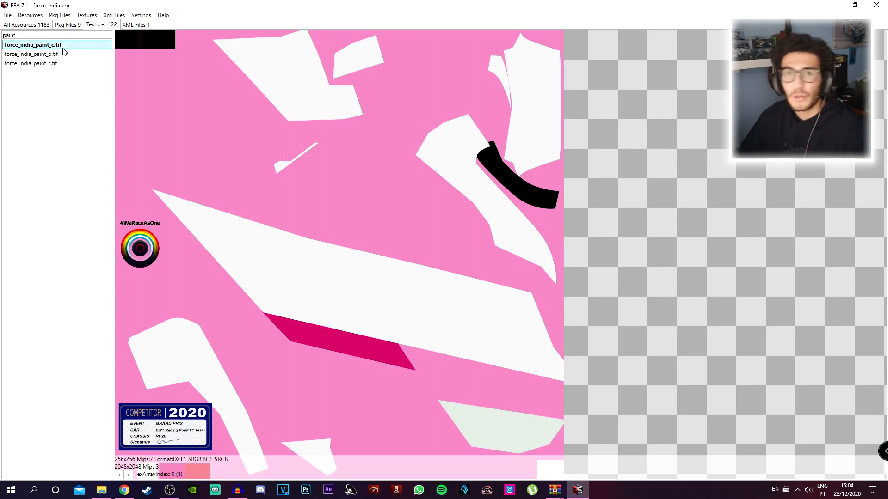
left_click(75, 65)
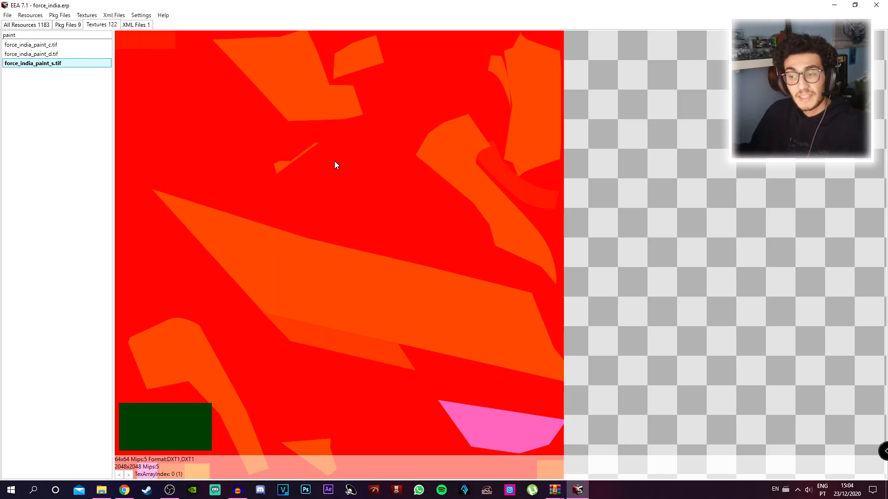
Step: Import the Paint DDS file from Desktop\Manual Installation\Car into force_india_paint_c.tif, overwriting its mipmaps file under the default name
left_click(41, 46)
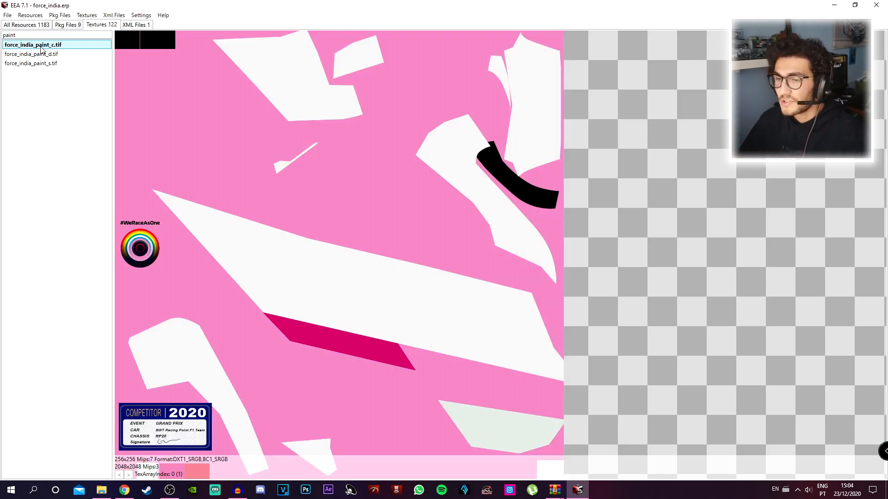
left_click(95, 18)
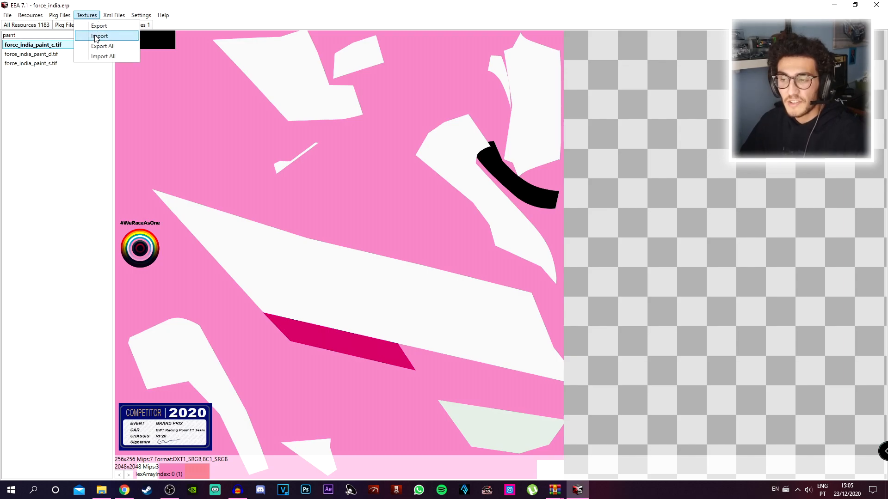
left_click(96, 36)
double_click(508, 126)
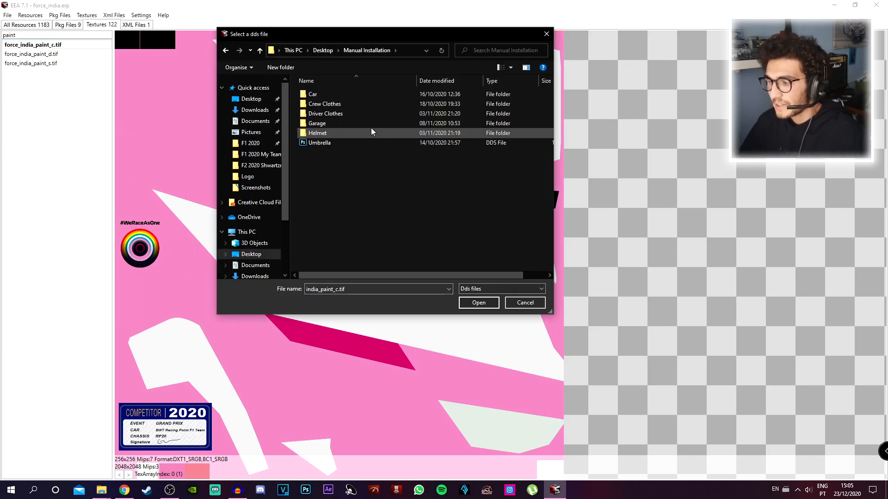
double_click(316, 94)
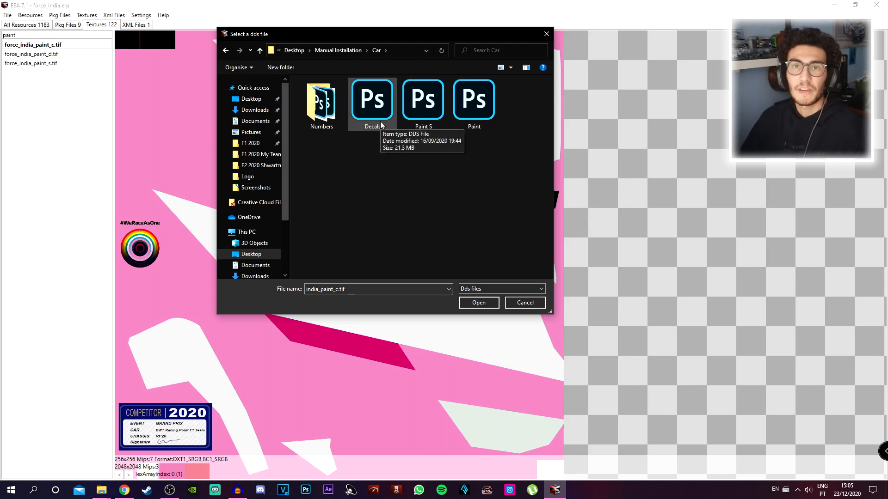
double_click(475, 102)
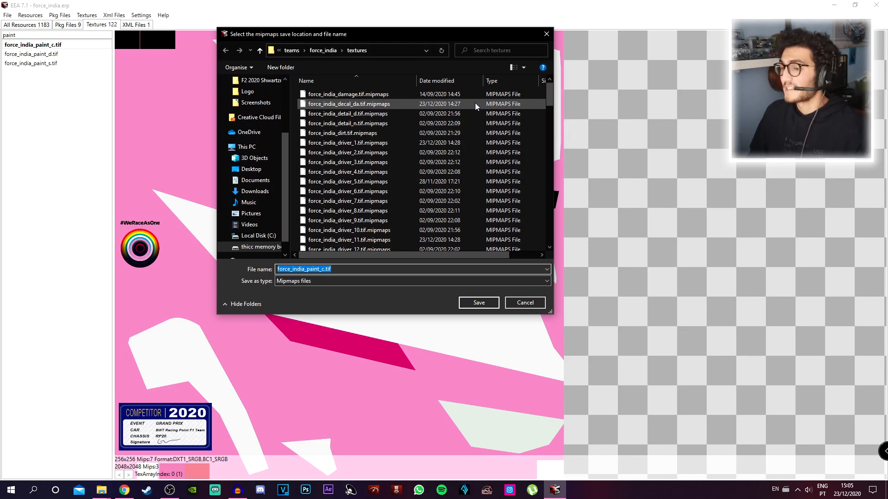
left_click(479, 307)
key("Return")
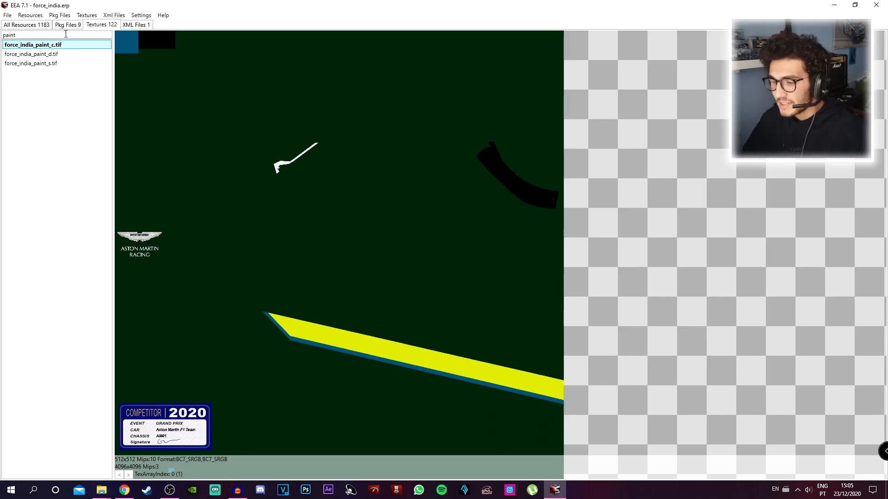
Step: Import the Paint DDS file from the Manual Installation\Car folder into force_india_paint_d.tif, saving its mipmaps over the existing file
left_click(65, 54)
left_click(86, 15)
left_click(100, 36)
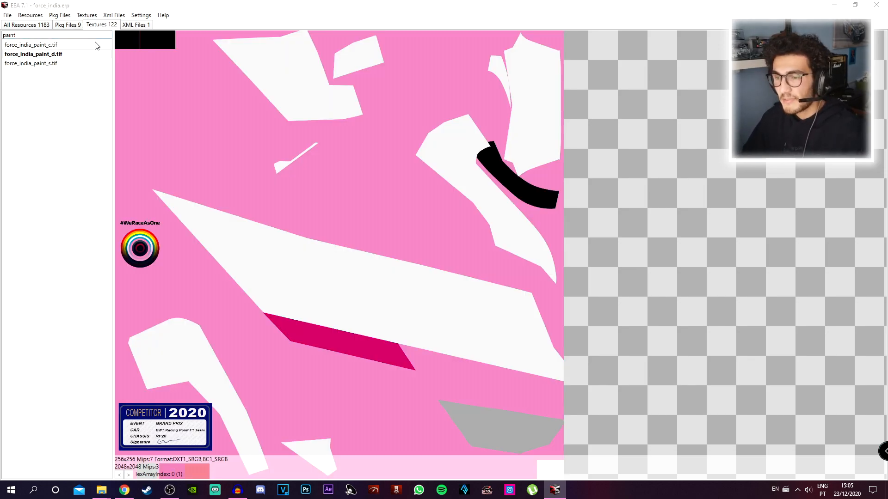
left_click(251, 98)
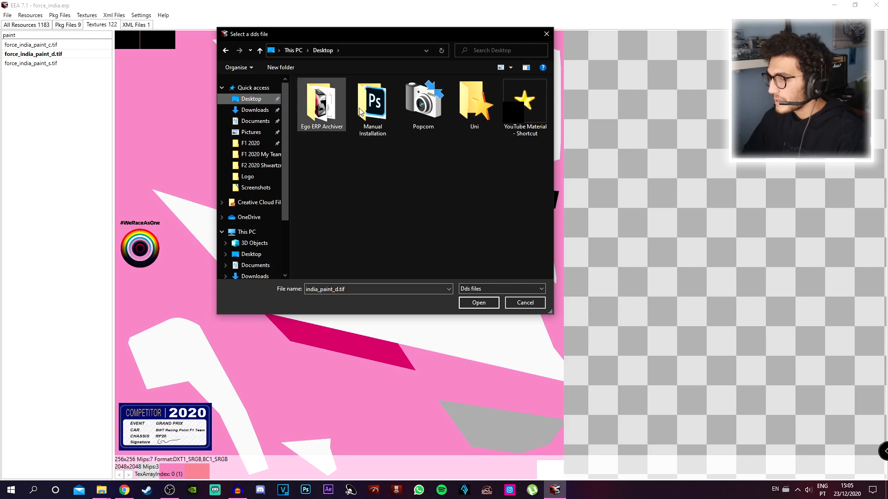
double_click(372, 104)
double_click(312, 92)
double_click(465, 110)
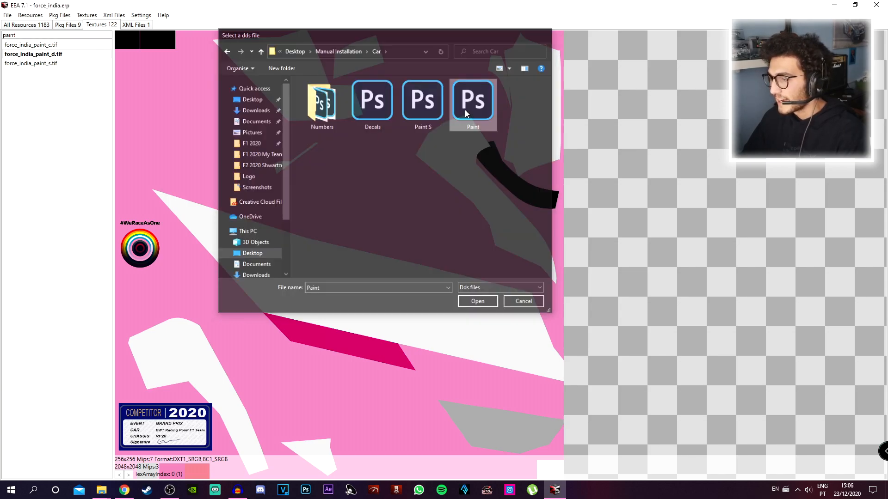
key("Return")
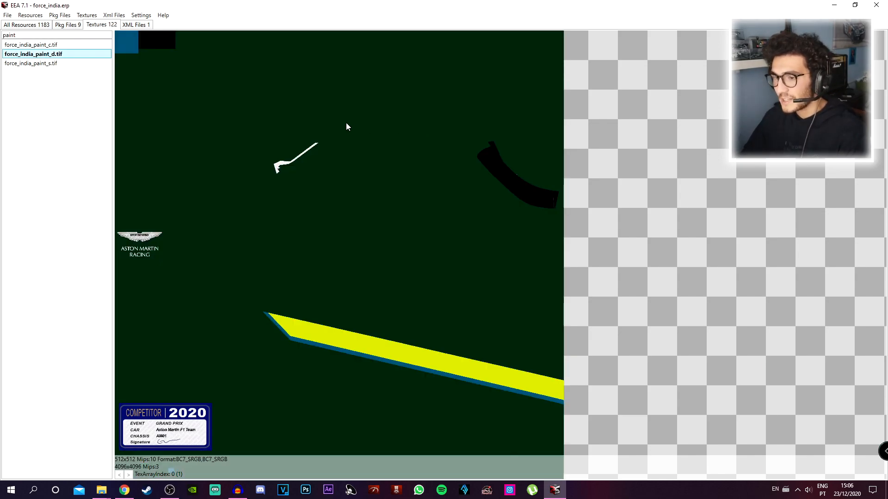
Step: Import the Paint S DDS file from the Manual Installation\Car folder into force_india_paint_s.tif
left_click(62, 63)
left_click(87, 16)
left_click(113, 37)
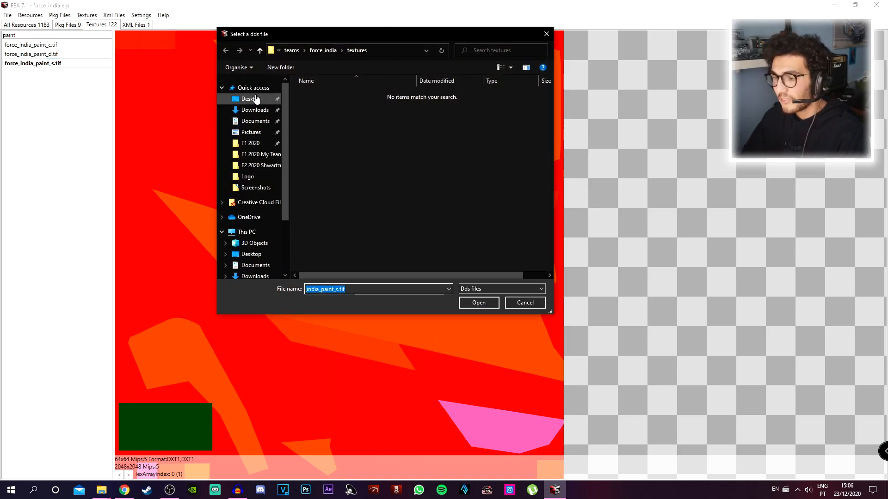
left_click(252, 99)
double_click(373, 104)
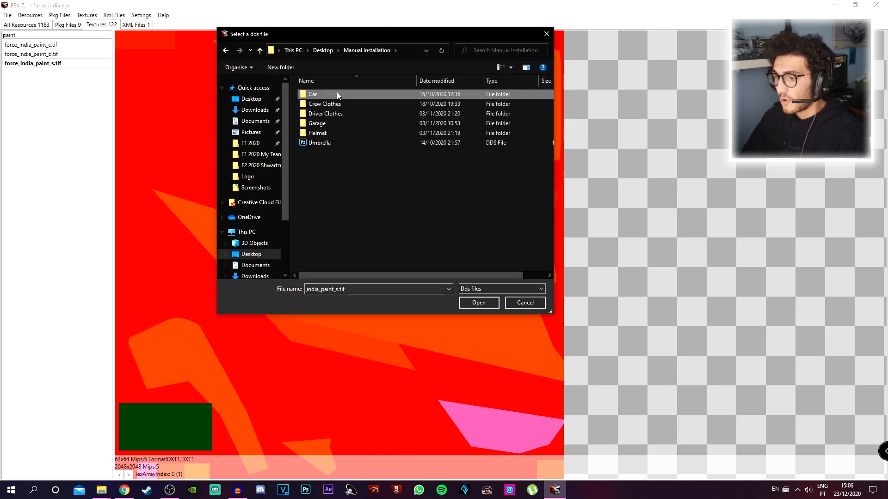
double_click(337, 91)
double_click(435, 109)
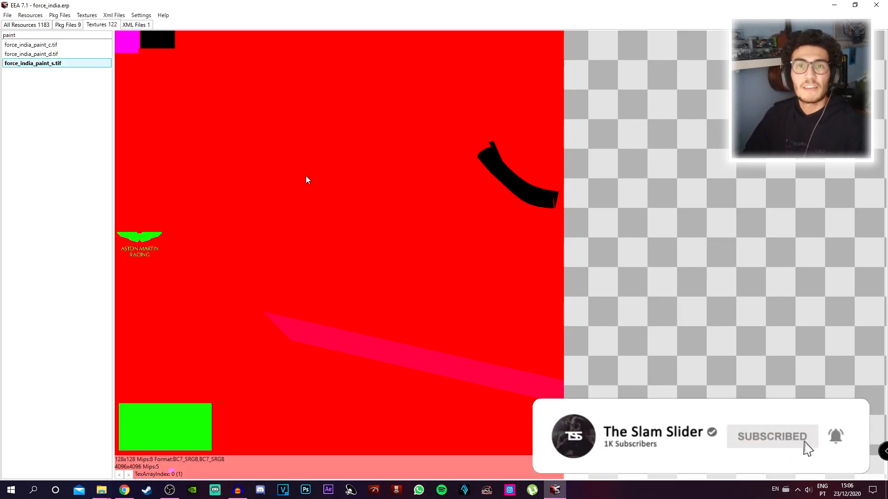
Step: Filter the textures by "dec" and import the Decals DDS file from Manual Installation\Car into force_india_decal_da.tif, saving its mipmaps
left_click_drag(20, 34, 1, 38)
type("de")
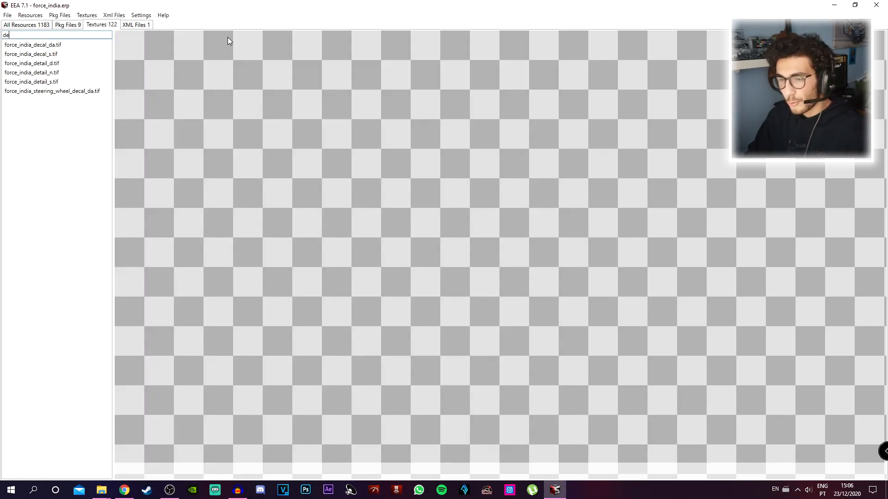
type("c")
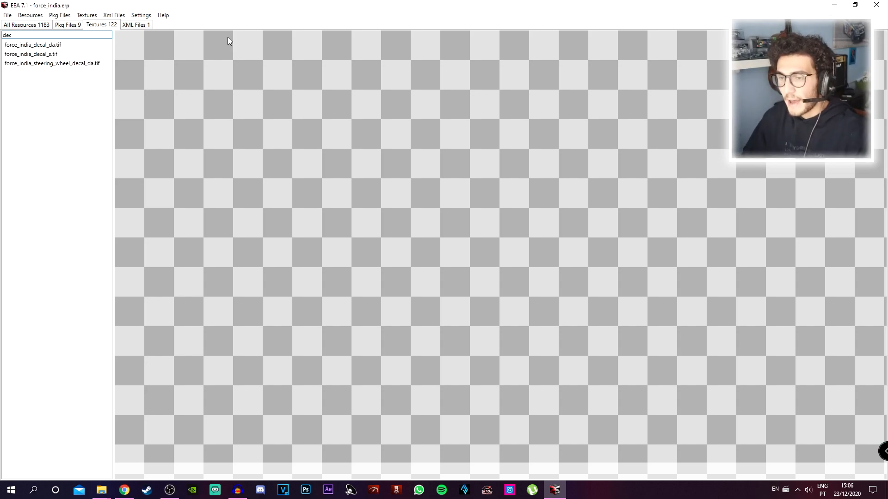
left_click(55, 45)
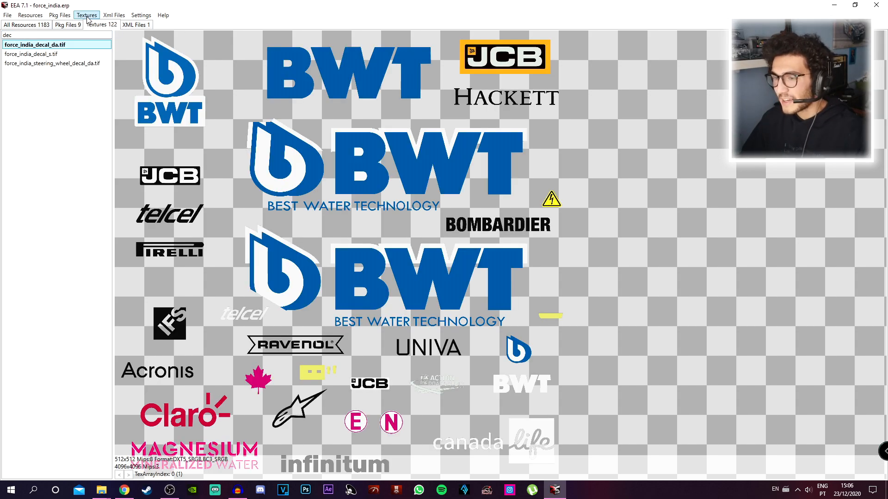
left_click(87, 15)
left_click(100, 36)
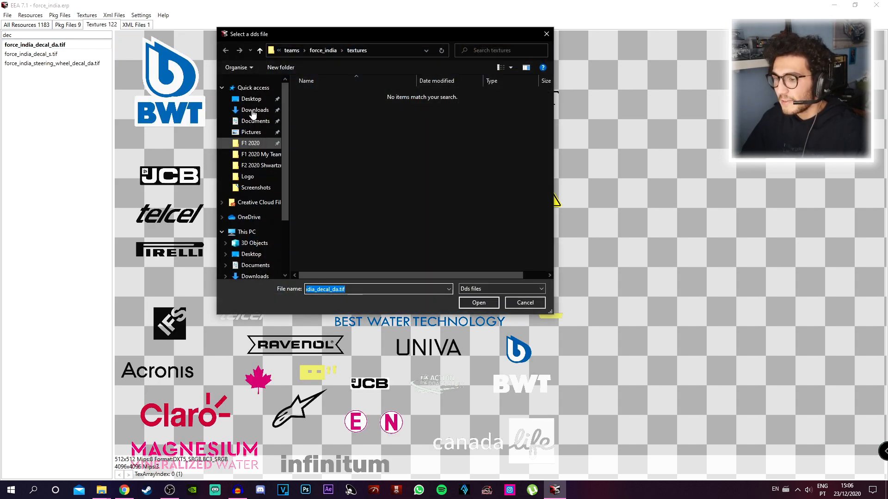
double_click(356, 119)
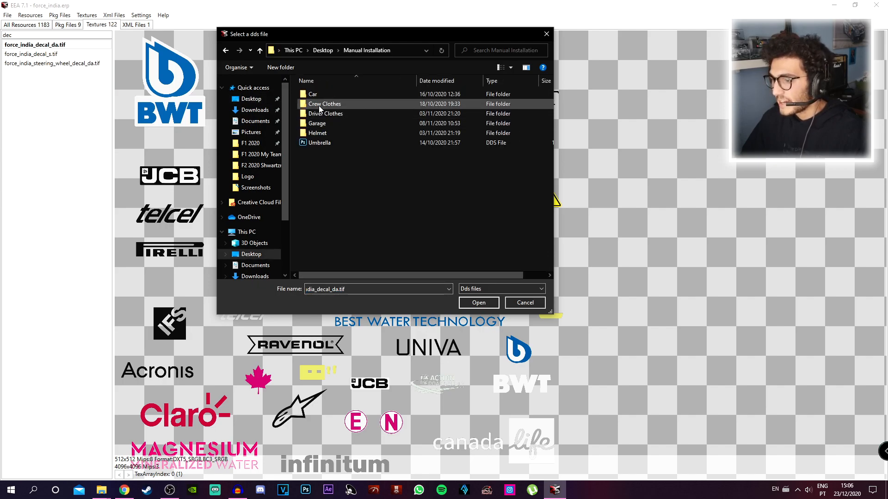
double_click(326, 94)
double_click(387, 107)
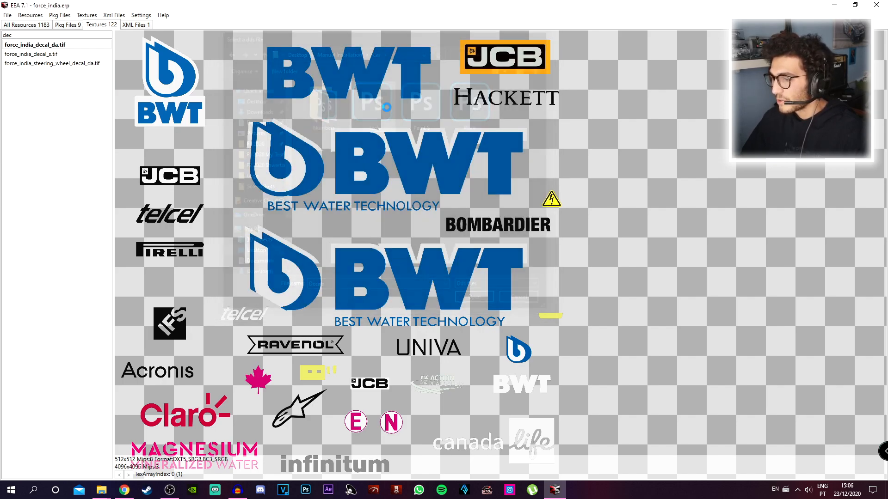
key("Return")
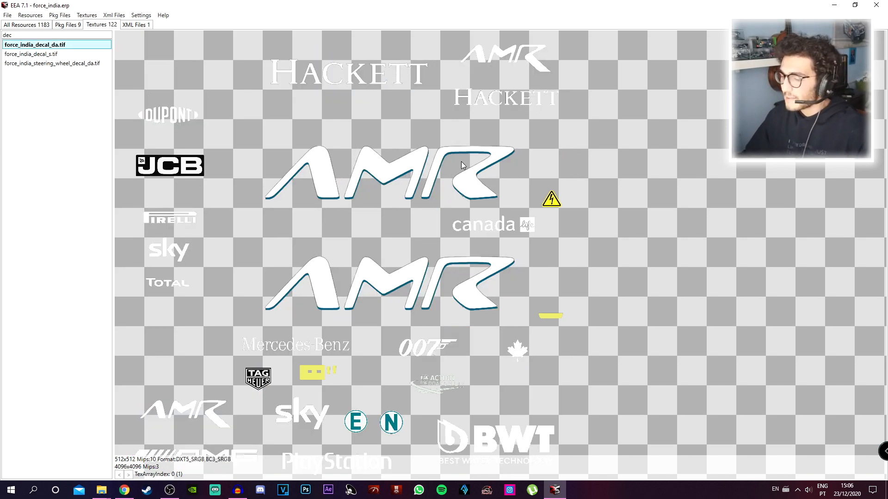
Step: Clear the texture filter and import DDS file 1 from Manual Installation\Car\Numbers into force_india_driver_1.tif, saving its mipmaps
double_click(4, 36)
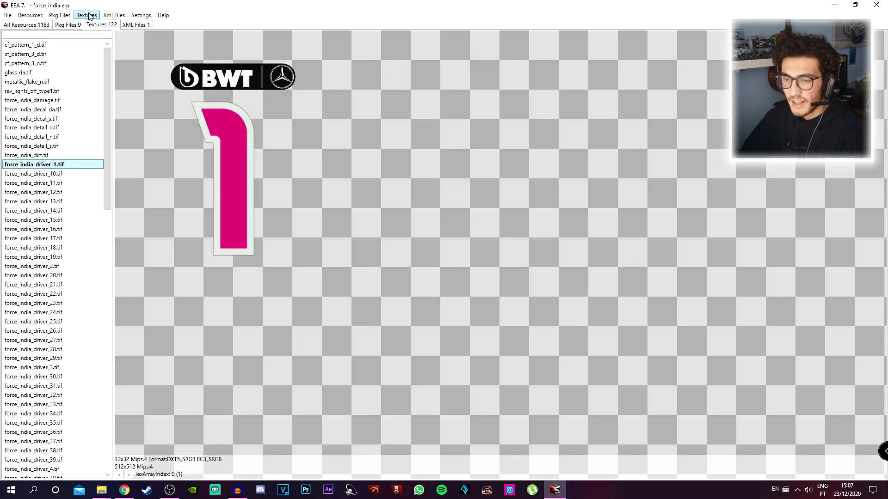
left_click(87, 15)
left_click(94, 35)
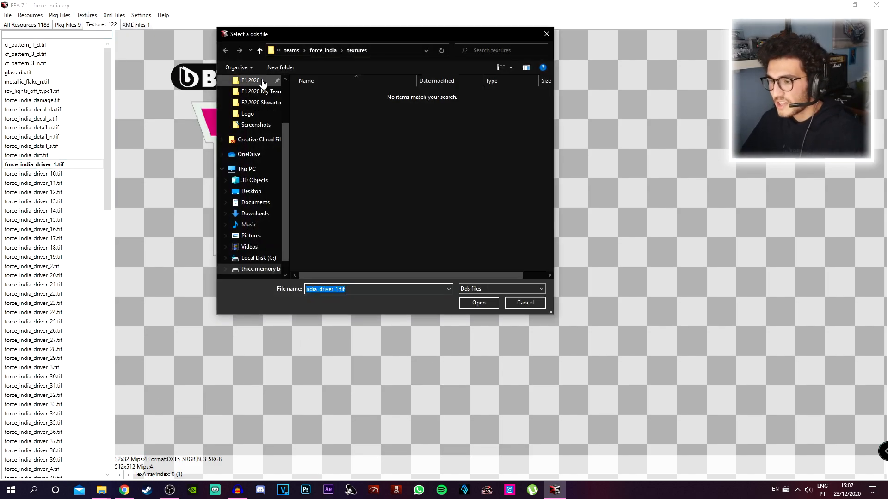
scroll(250, 106, "up", 3)
left_click(251, 98)
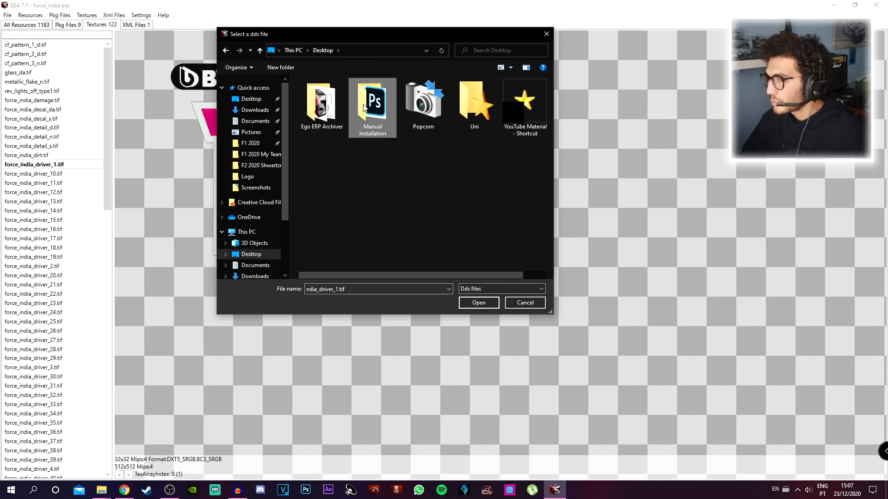
double_click(383, 104)
double_click(312, 95)
double_click(321, 104)
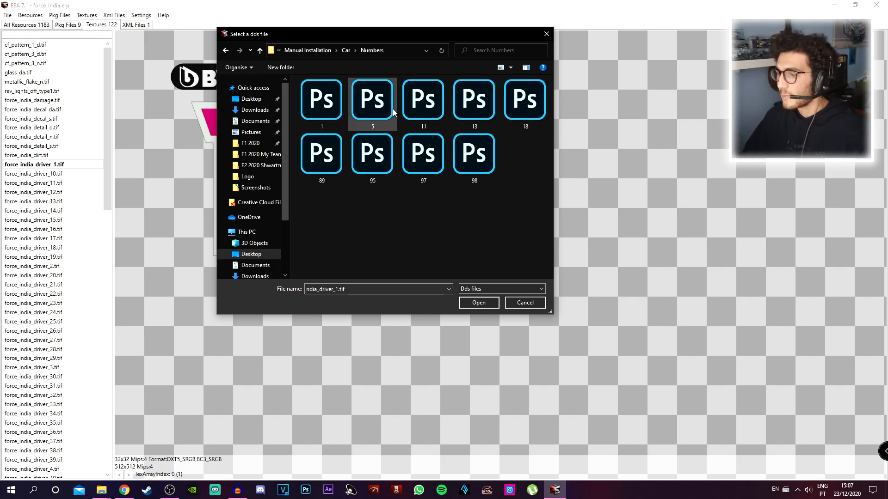
double_click(329, 105)
key("Return")
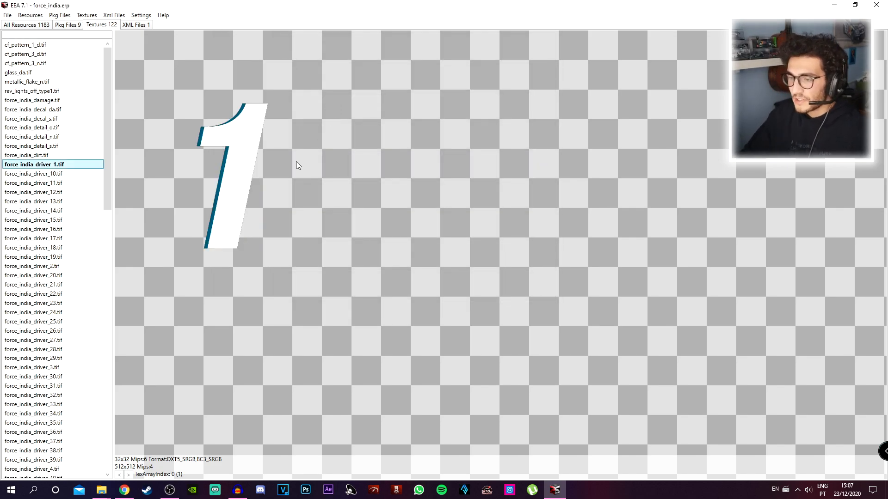
Step: Import DDS files 11 and 13 from Manual Installation\Car\Numbers into force_india_driver_11.tif and force_india_driver_13.tif respectively
double_click(53, 183)
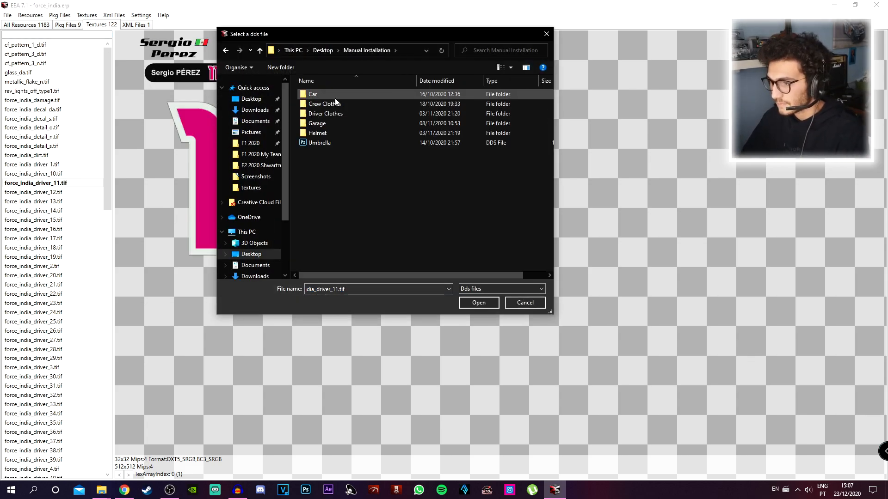
double_click(331, 97)
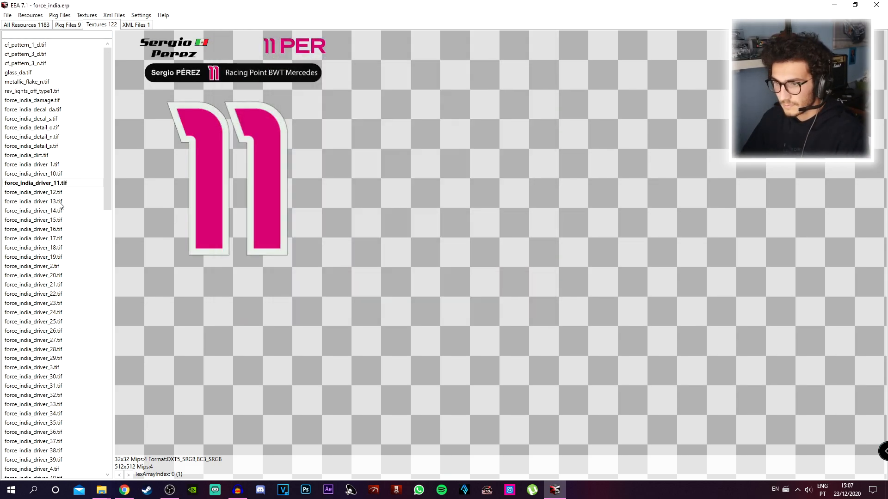
left_click(35, 201)
left_click(86, 15)
left_click(118, 40)
left_click(278, 94)
double_click(371, 104)
double_click(329, 114)
double_click(369, 117)
Step: Import DDS file 18 from Manual Installation\Car\Numbers into force_india_driver_18.tif
left_click(59, 184)
left_click(51, 248)
left_click(88, 15)
left_click(114, 40)
left_click(259, 99)
double_click(359, 115)
double_click(340, 113)
double_click(342, 112)
double_click(525, 105)
Step: Import DDS file 89 from Manual Installation\Car\Numbers into force_india_driver_89.tif
left_click_drag(107, 152, 109, 447)
left_click(31, 405)
left_click(37, 275)
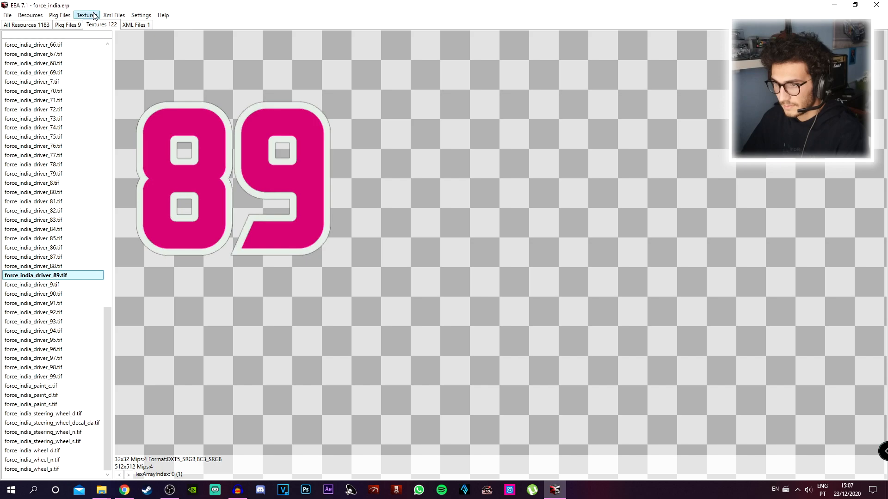
left_click(87, 15)
left_click(116, 40)
left_click(253, 98)
double_click(319, 104)
double_click(303, 94)
double_click(309, 103)
double_click(332, 159)
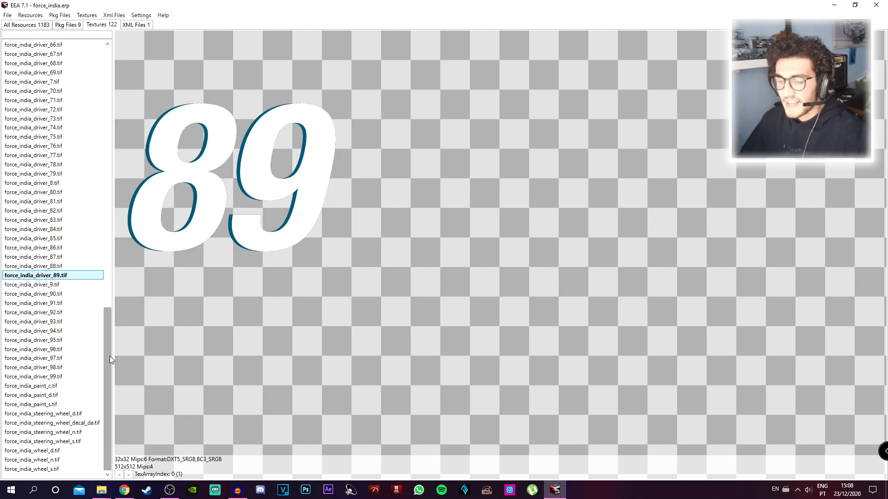
Step: Import DDS file 97 from Manual Installation\Car\Numbers into force_india_driver_97.tif, saving its mipmaps
left_click(74, 323)
left_click(70, 349)
left_click(69, 359)
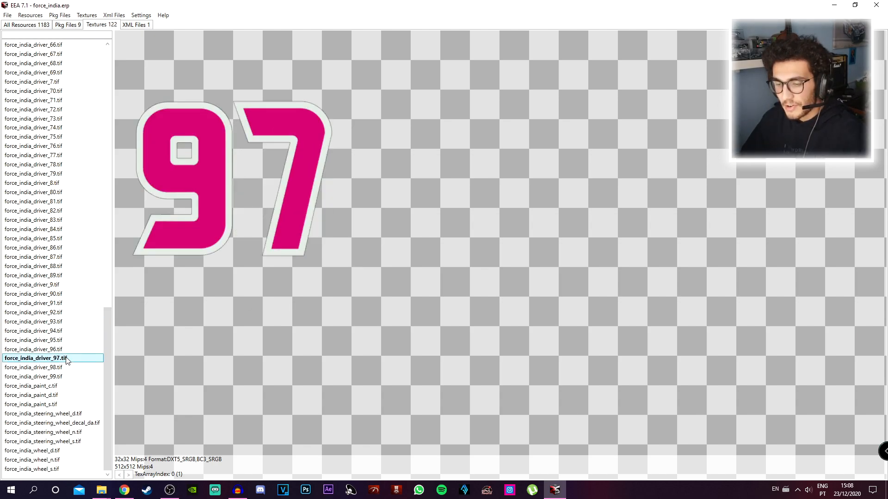
left_click(86, 15)
left_click(104, 39)
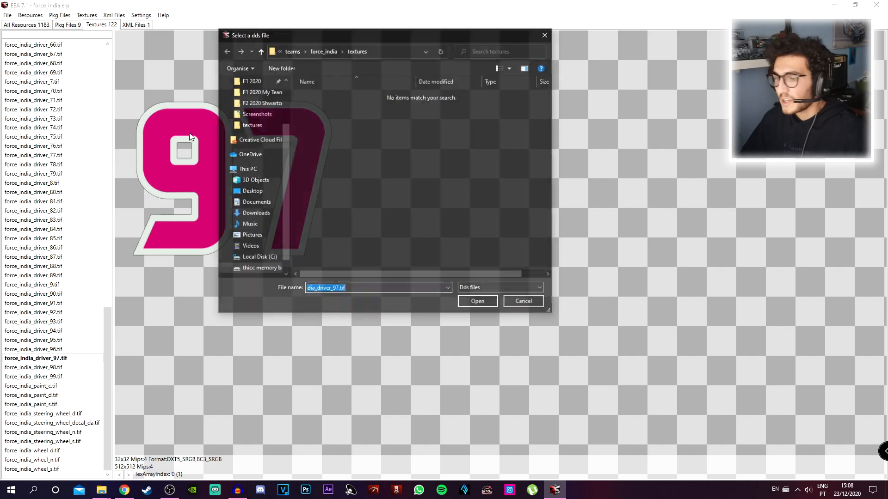
left_click(251, 100)
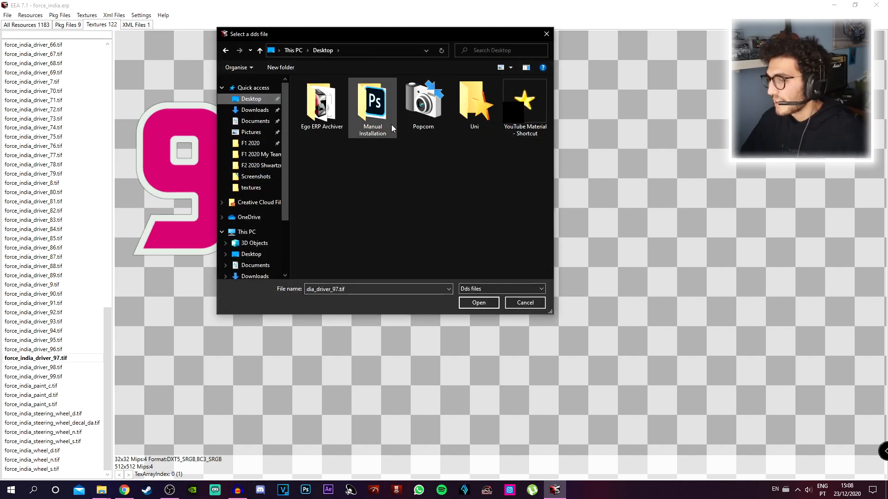
double_click(363, 116)
double_click(315, 94)
double_click(310, 110)
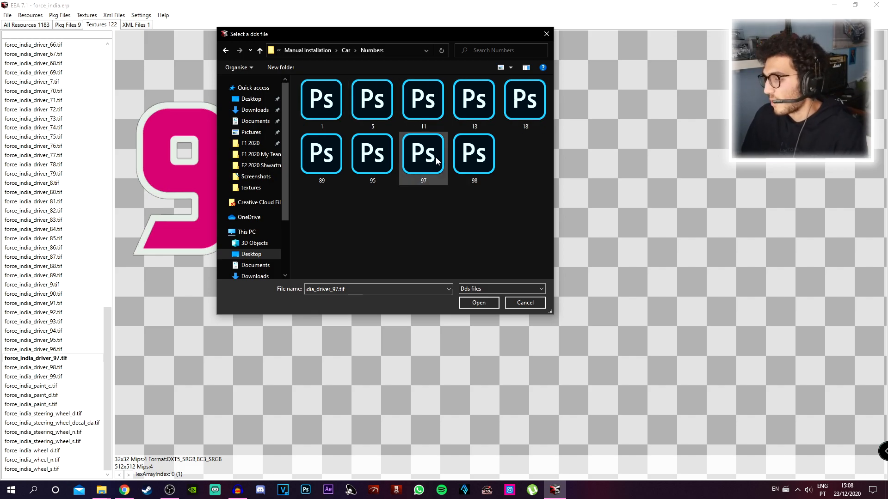
double_click(415, 158)
key("Return")
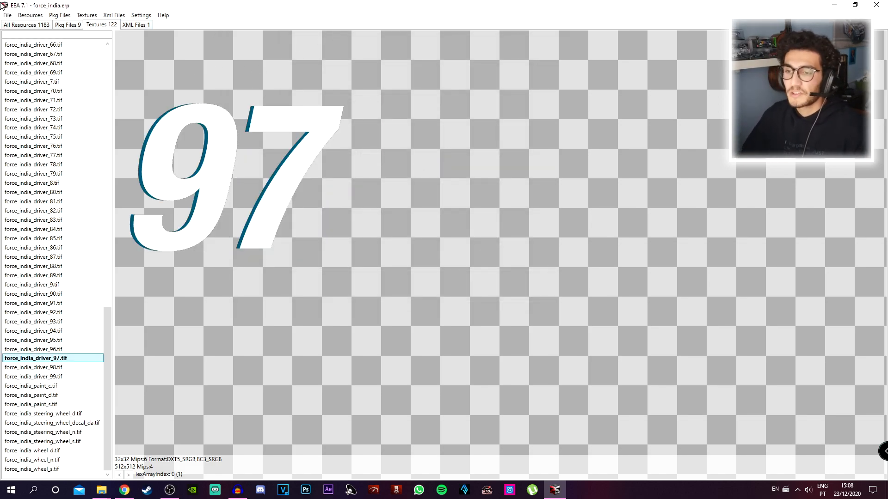
Step: Save the archive as force_india.erp in the force_india\wep folder, replacing the existing file
left_click(7, 15)
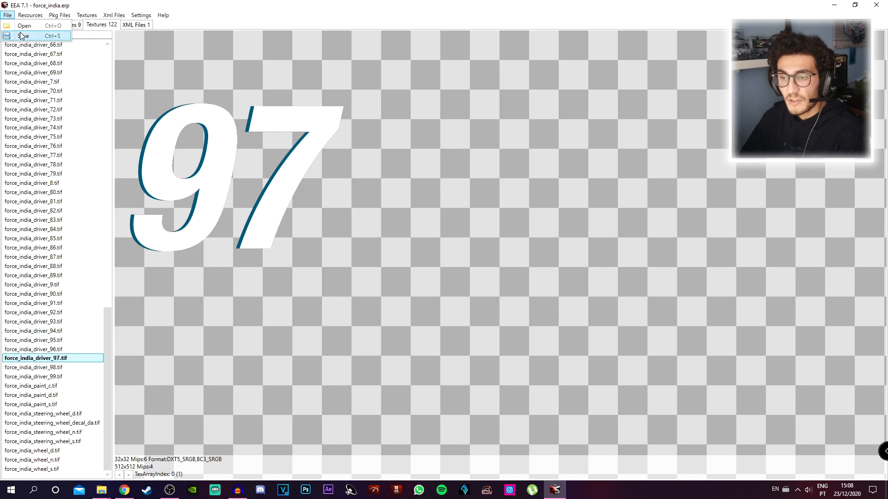
left_click(21, 36)
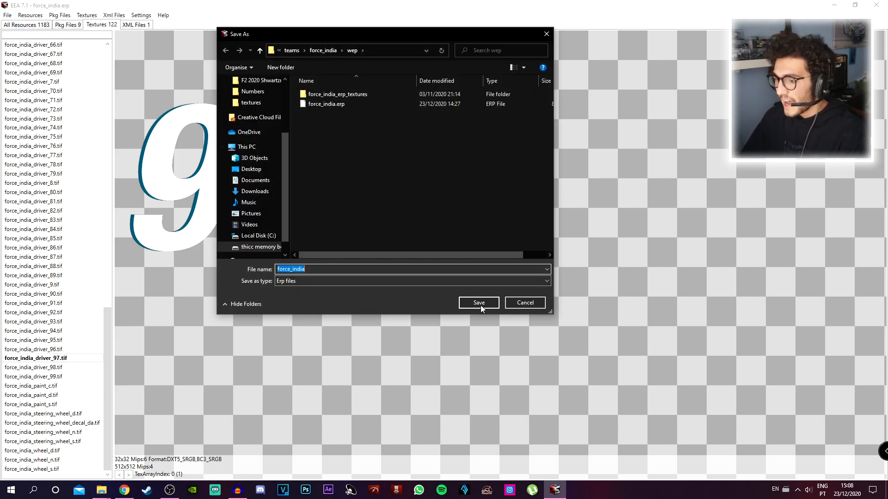
left_click(479, 303)
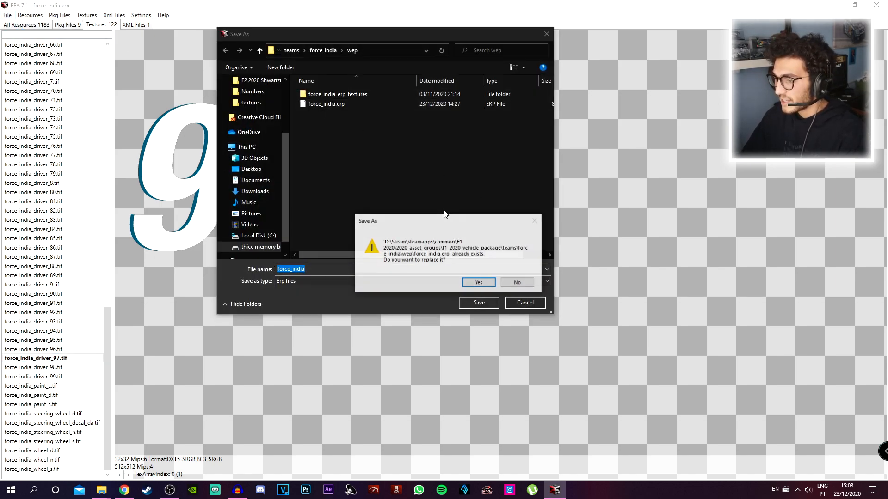
left_click(473, 284)
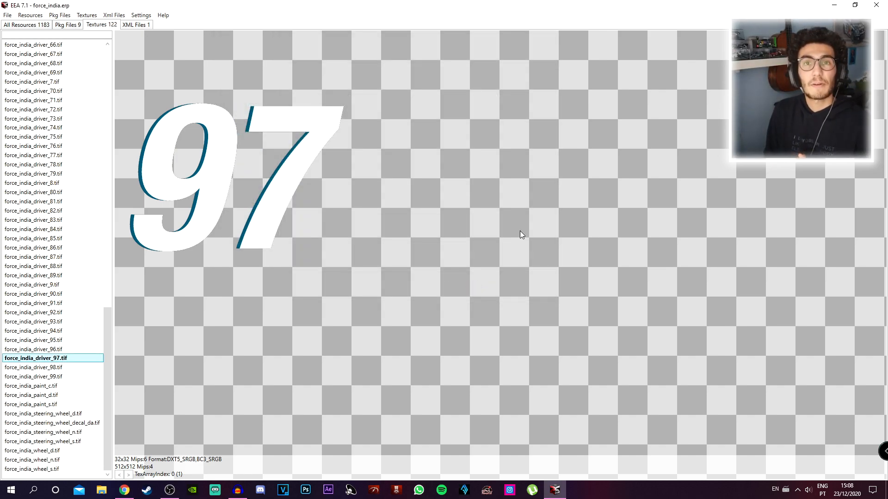
Step: Open 2020-forceindia.erp from the 2020_asset_groups\character_package\team_livery\2020-forceindia folder
key("ctrl+o")
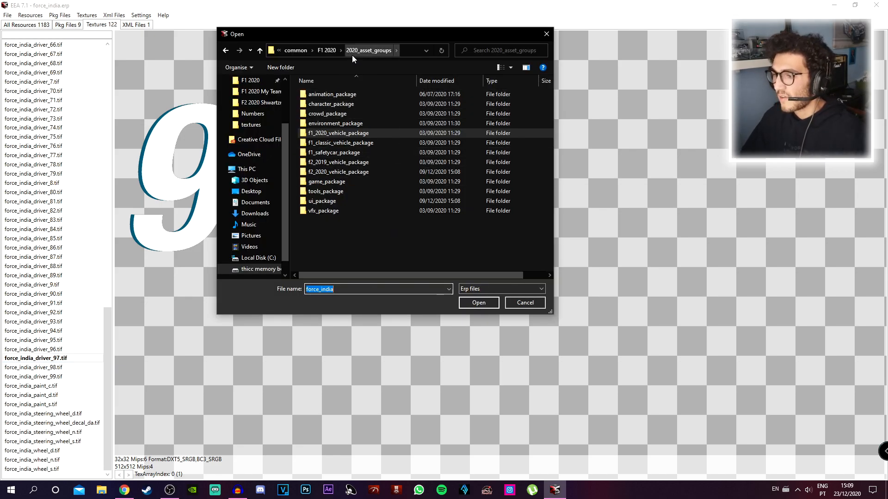
double_click(357, 105)
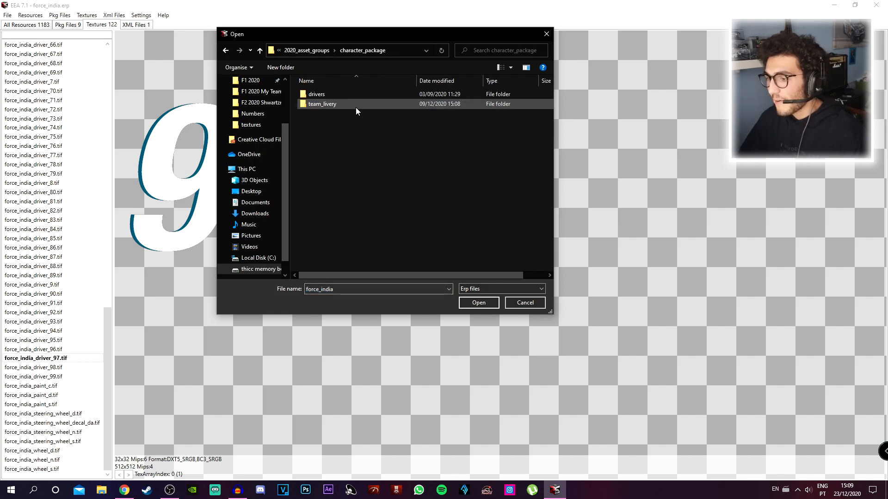
right_click(333, 94)
left_click(315, 60)
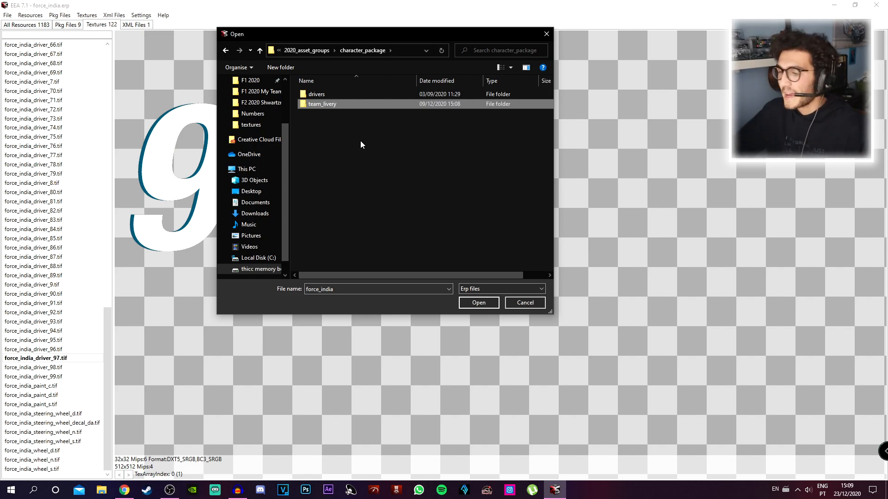
double_click(323, 103)
scroll(391, 142, "down", 6)
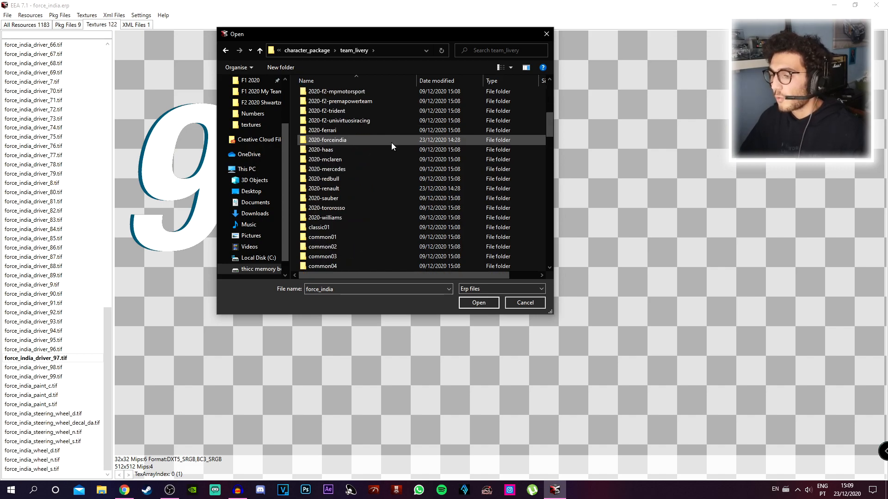
scroll(388, 140, "down", 4)
scroll(387, 140, "up", 3)
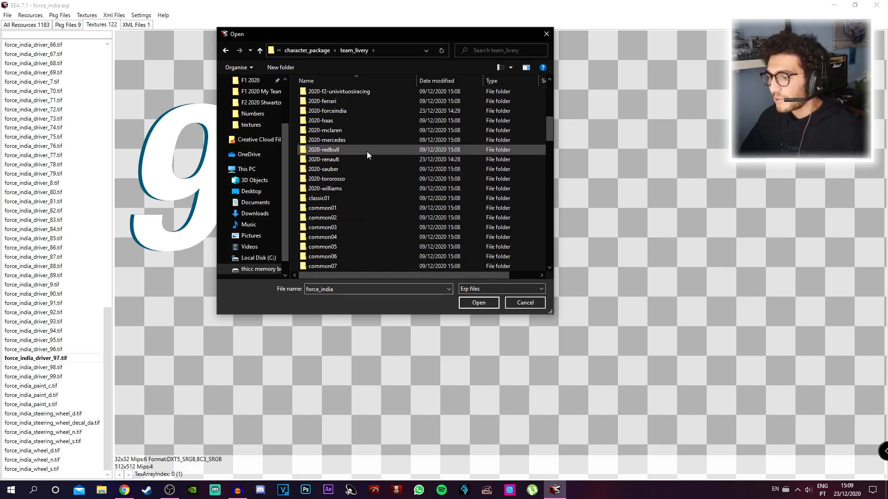
double_click(343, 111)
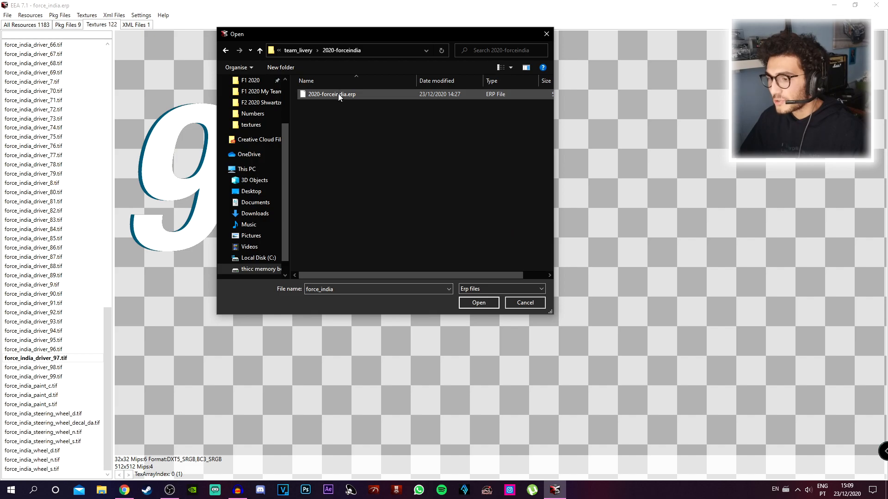
double_click(339, 95)
Step: Look through the 2020-forceindia boots, cap, glove and harness textures in the texture list
scroll(74, 138, "up", 7)
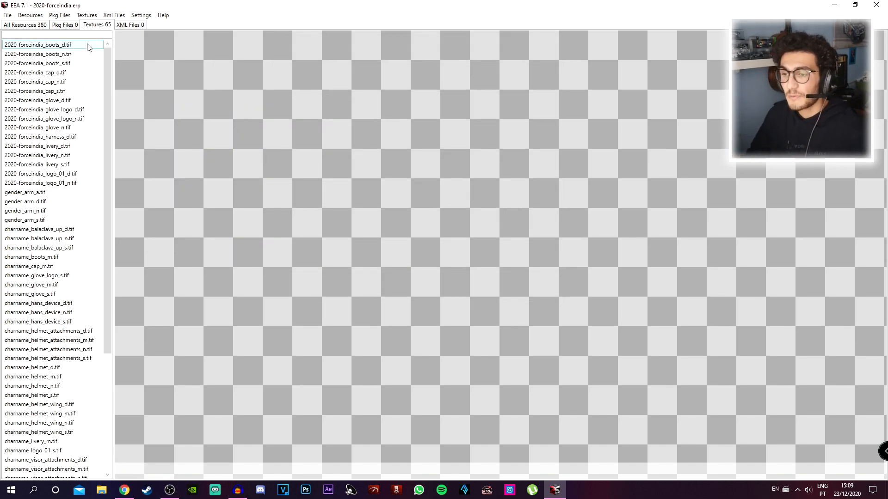
left_click(87, 46)
key("Down")
key("Down")
key("Down")
key("Down")
key("Down")
key("Down")
key("Down")
key("Down")
key("Down")
key("Down")
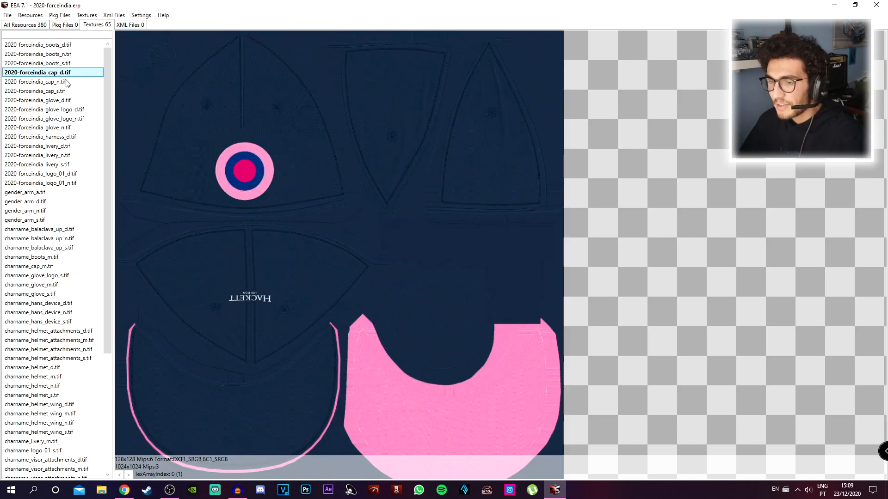
Step: Import the Boots DDS file from Manual Installation\Driver Clothes into 2020-forceindia_boots_d.tif, saving its mipmaps
left_click_drag(60, 143, 56, 45)
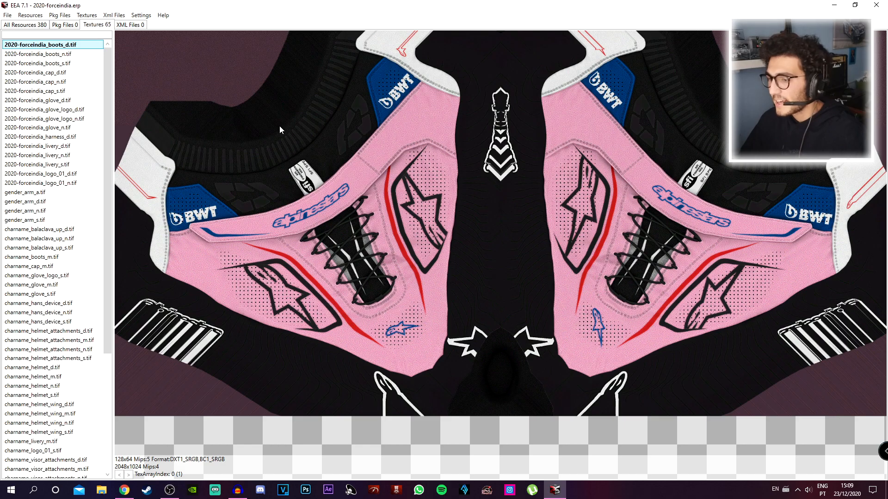
left_click(86, 16)
left_click(100, 34)
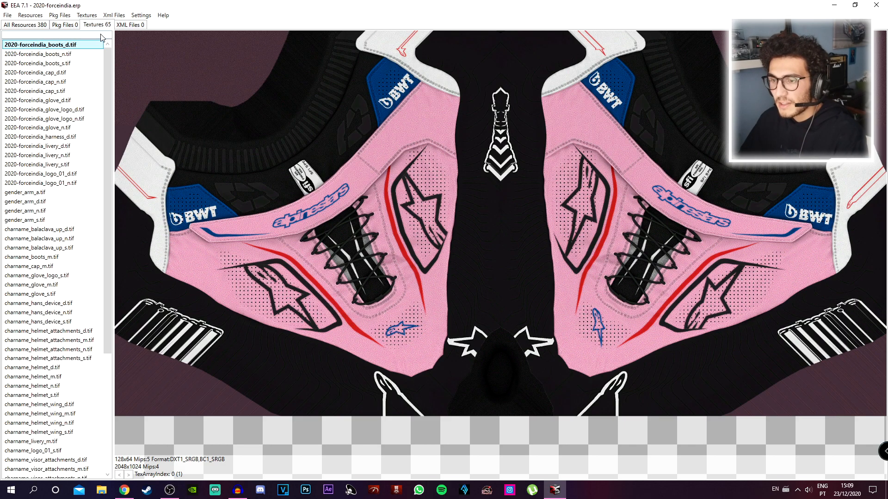
left_click(251, 98)
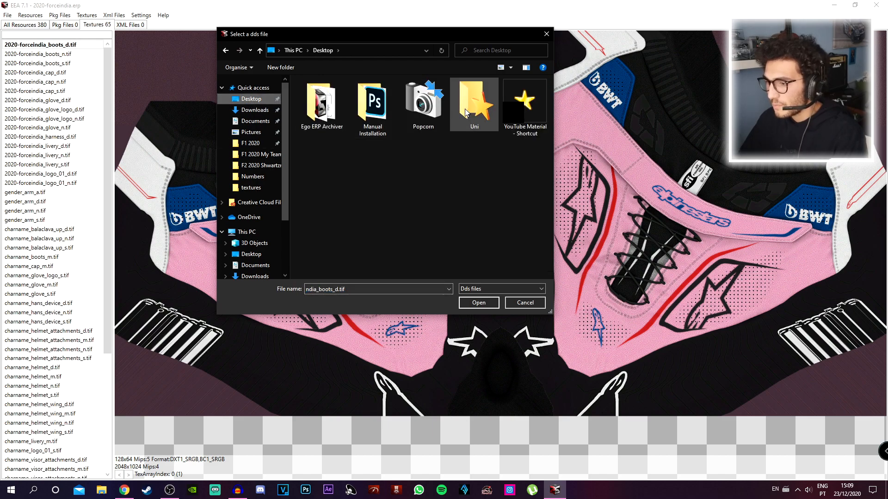
double_click(372, 106)
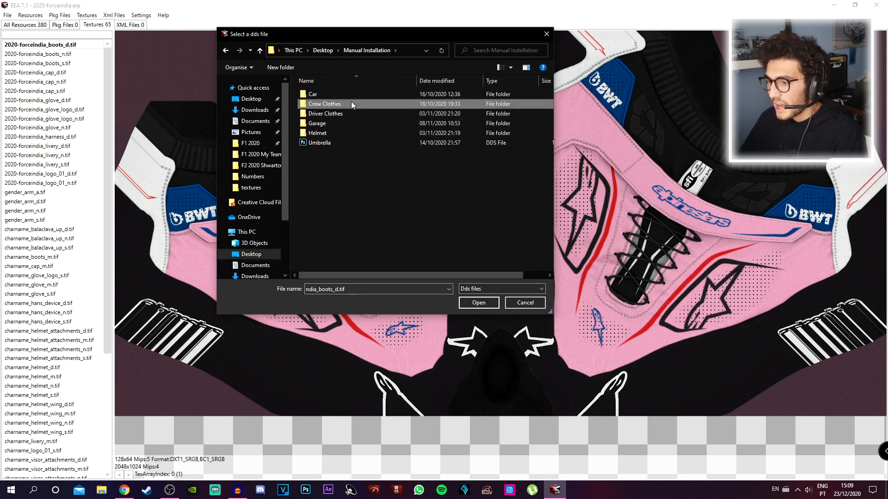
double_click(351, 104)
left_click(226, 50)
left_click(356, 115)
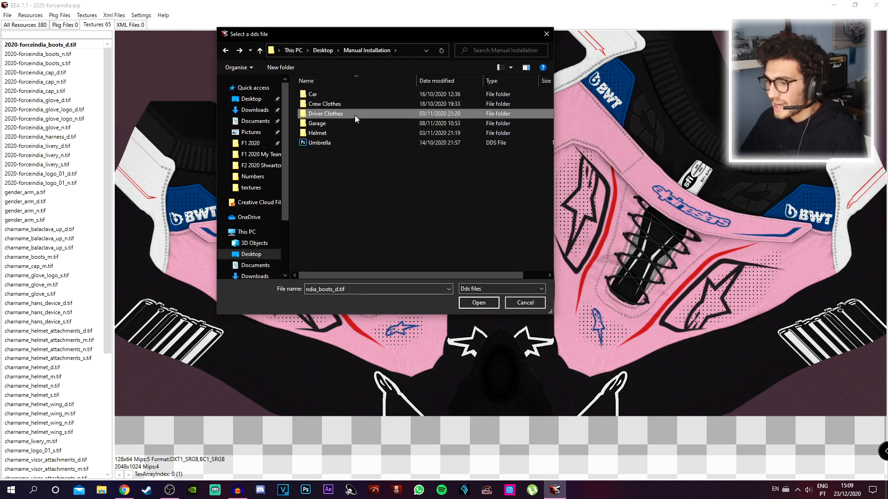
double_click(355, 115)
double_click(373, 108)
key("Return")
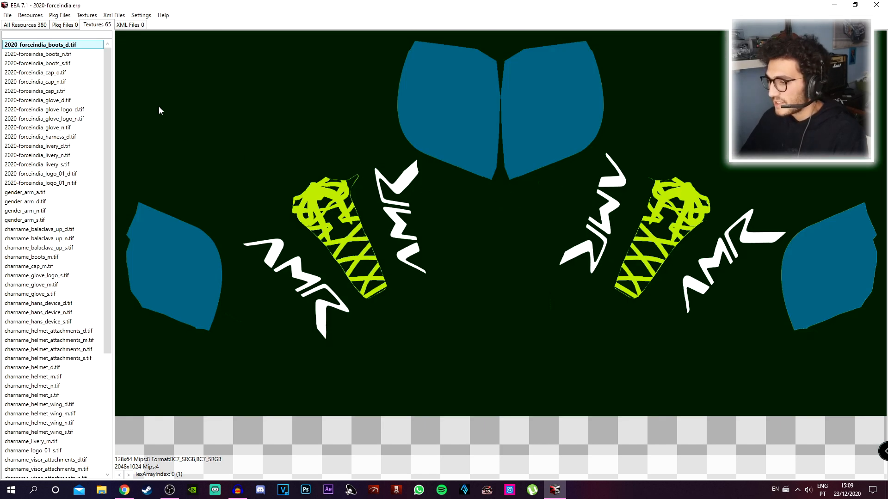
Step: Import the Boots S DDS file from Manual Installation\Driver Clothes into 2020-forceindia_boots_s.tif, replacing the existing mipmaps file
left_click(69, 55)
left_click(69, 63)
left_click(79, 14)
left_click(89, 26)
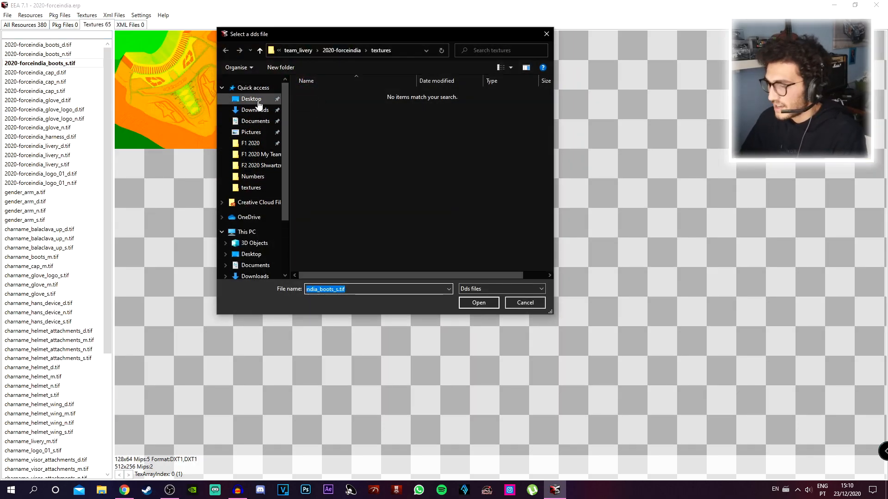
left_click(258, 103)
double_click(393, 130)
double_click(323, 106)
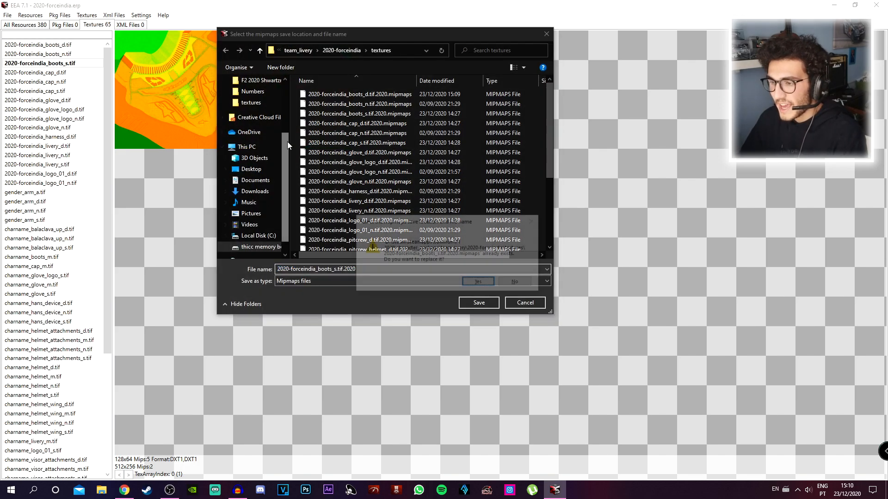
Step: Import the Cap DDS file from Manual Installation\Driver Clothes into 2020-forceindia_cap_d.tif, saving its mipmaps
left_click(46, 72)
left_click(88, 16)
left_click(99, 36)
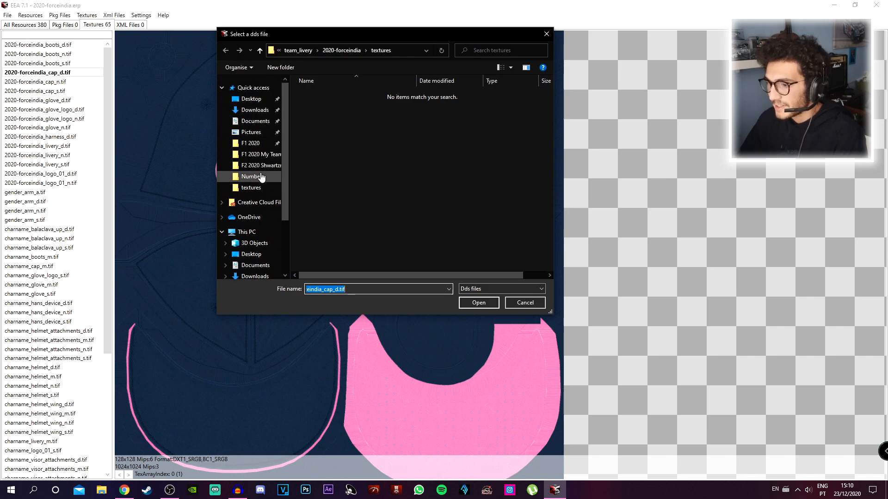
left_click(261, 177)
left_click(347, 50)
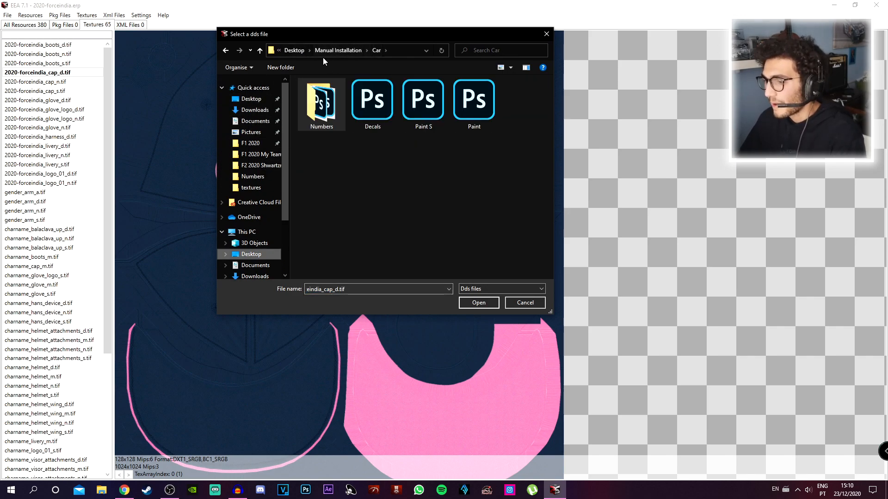
left_click(328, 51)
double_click(348, 110)
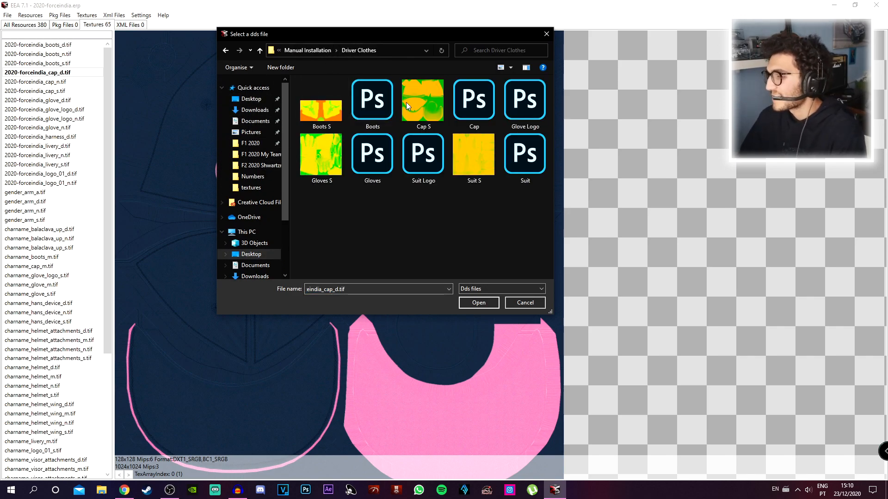
double_click(473, 111)
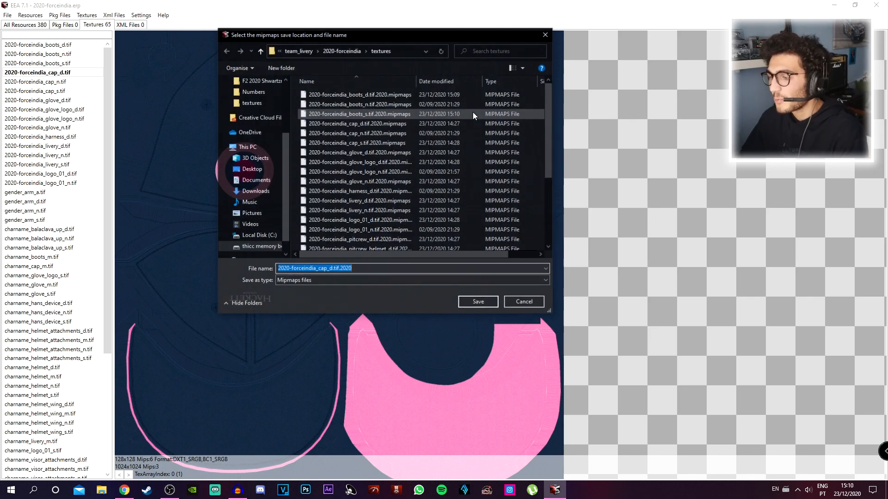
key("Return")
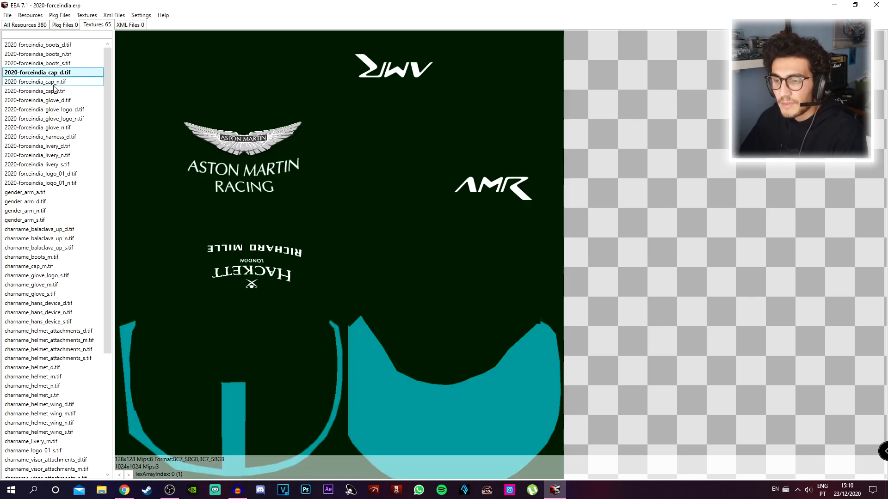
Step: Import the Cap S DDS file from Manual Installation\Driver Clothes into 2020-forceindia_cap_s.tif, saving its mipmaps
left_click(58, 82)
left_click(59, 90)
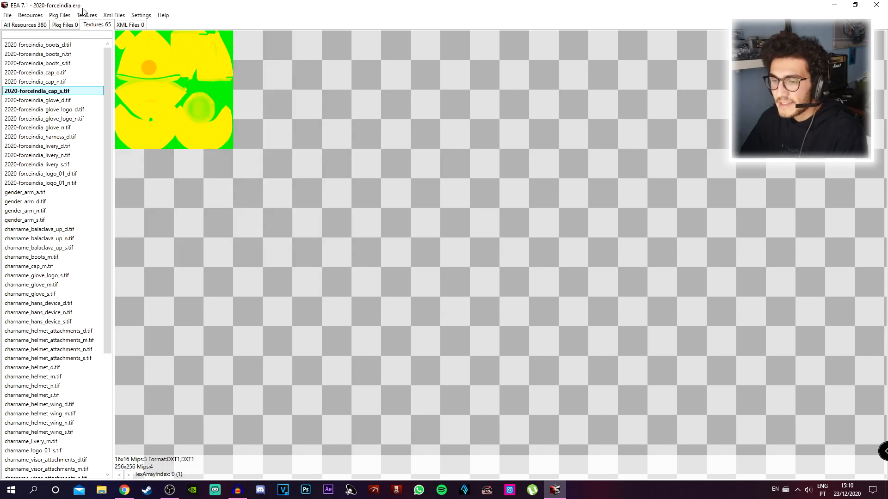
left_click(86, 14)
left_click(95, 43)
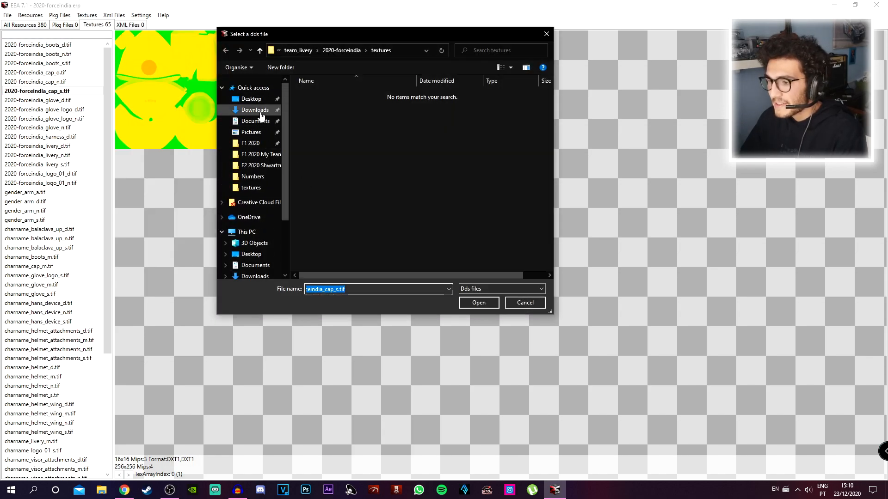
left_click(253, 177)
left_click(339, 51)
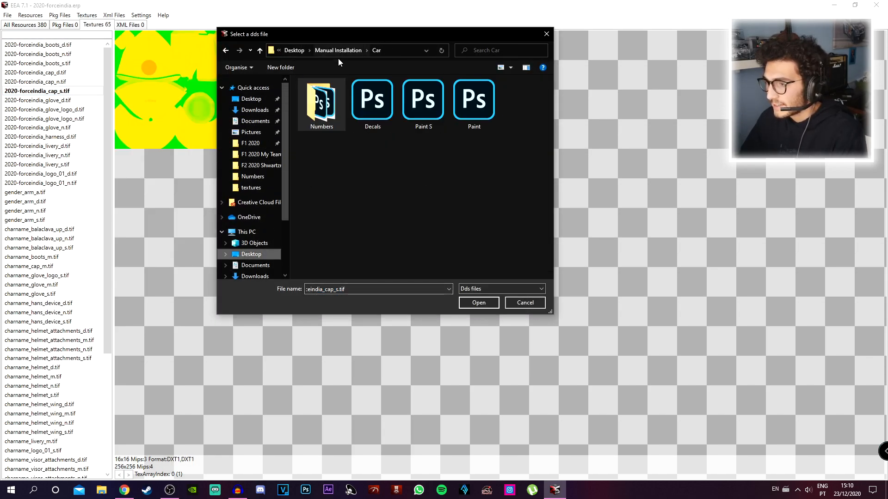
left_click(338, 50)
double_click(336, 112)
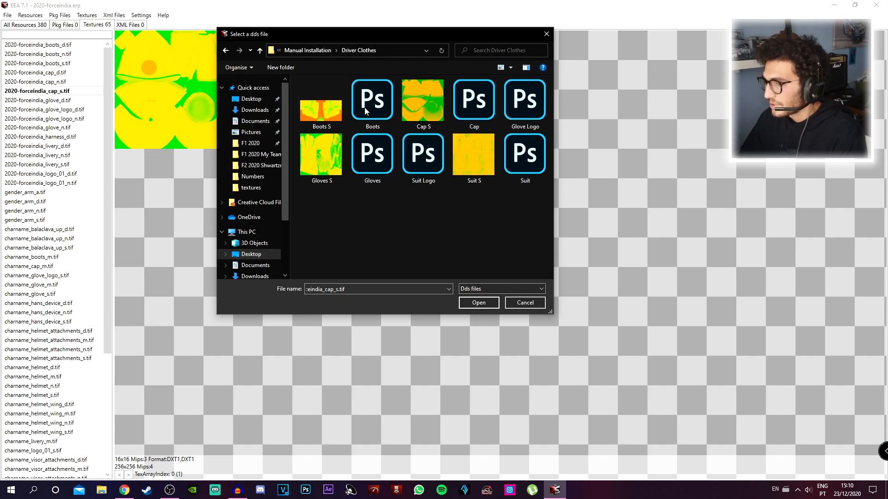
double_click(413, 111)
key("Return")
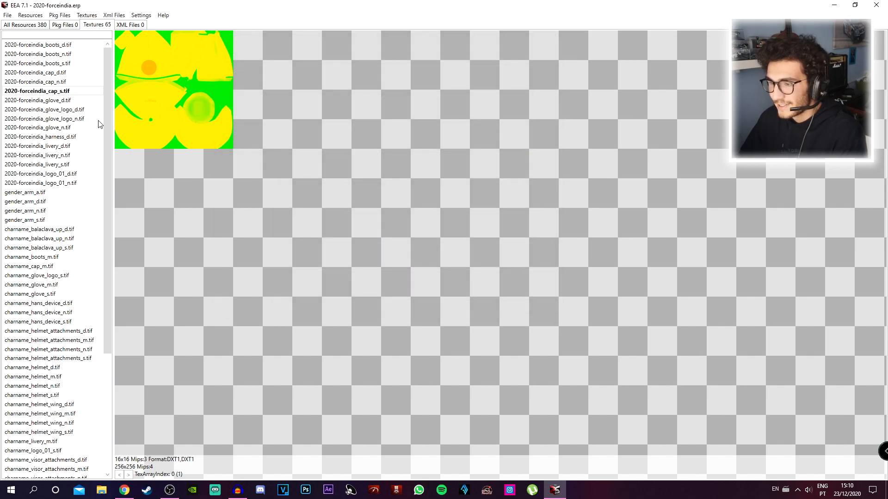
Step: Import the Gloves DDS file from Manual Installation\Driver Clothes into 2020-forceindia_glove_d.tif, saving its mipmaps
left_click(55, 113)
left_click(64, 101)
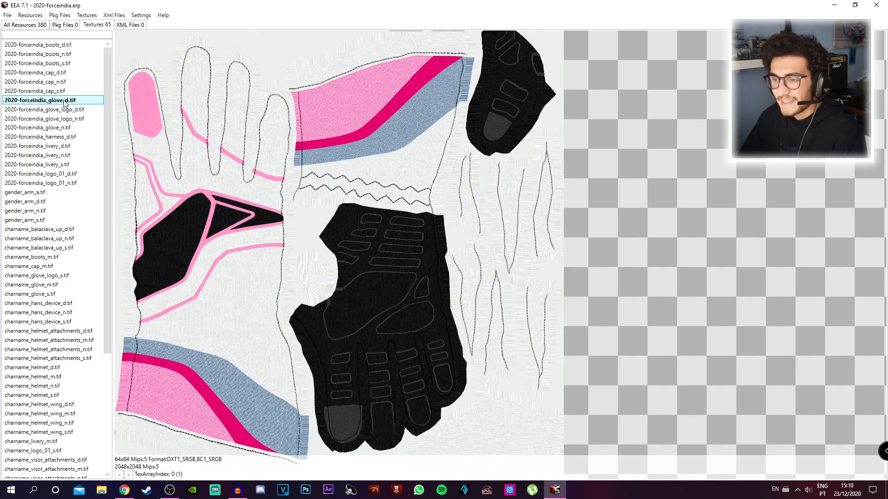
left_click(92, 17)
left_click(85, 40)
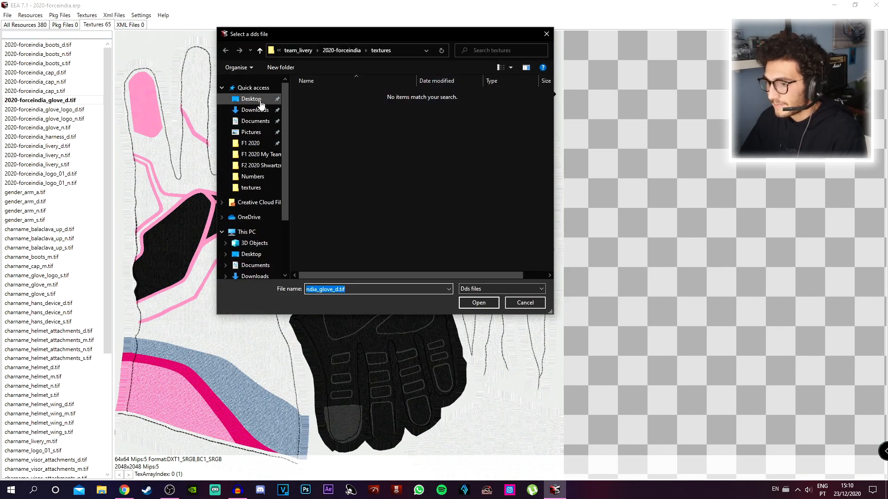
left_click(255, 176)
left_click(341, 50)
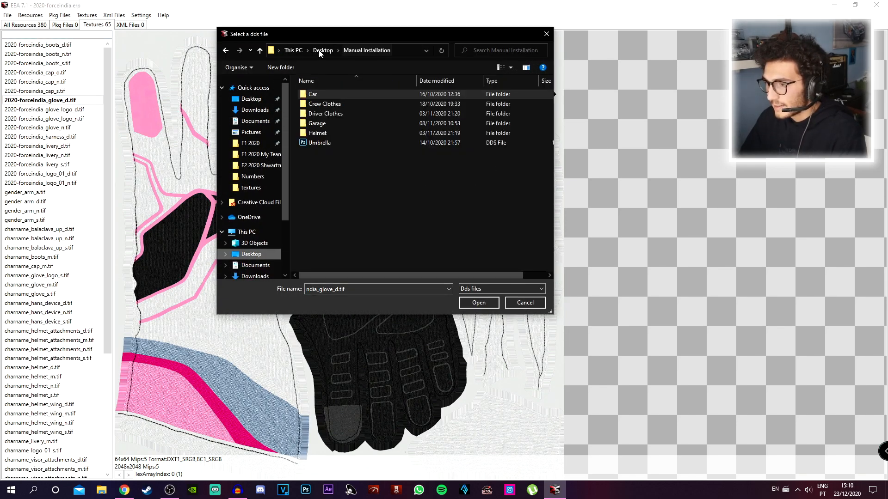
double_click(330, 113)
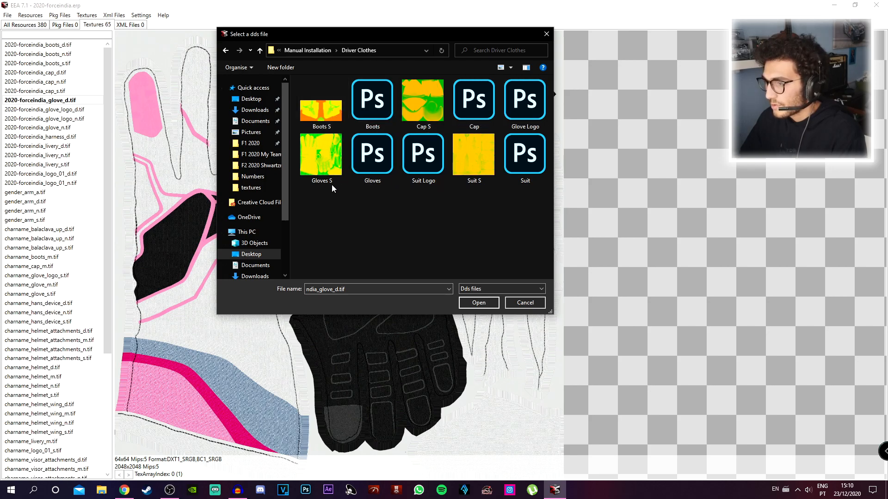
double_click(357, 166)
key("Return")
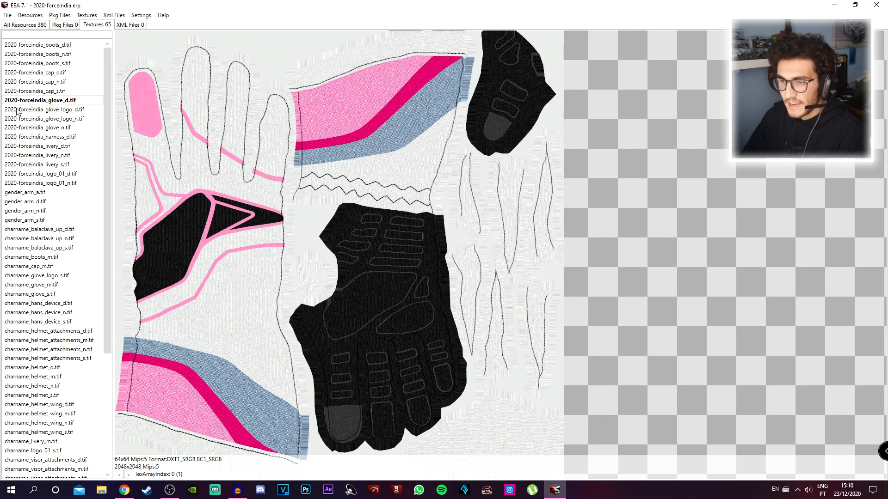
Step: Import the Glove Logo DDS file from Manual Installation\Driver Clothes into 2020-forceindia_glove_logo_d.tif
left_click(66, 110)
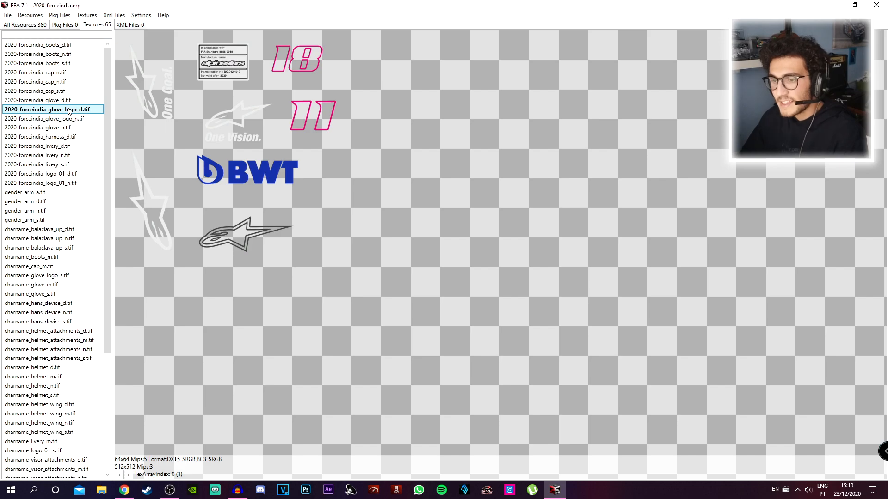
left_click(86, 15)
left_click(93, 24)
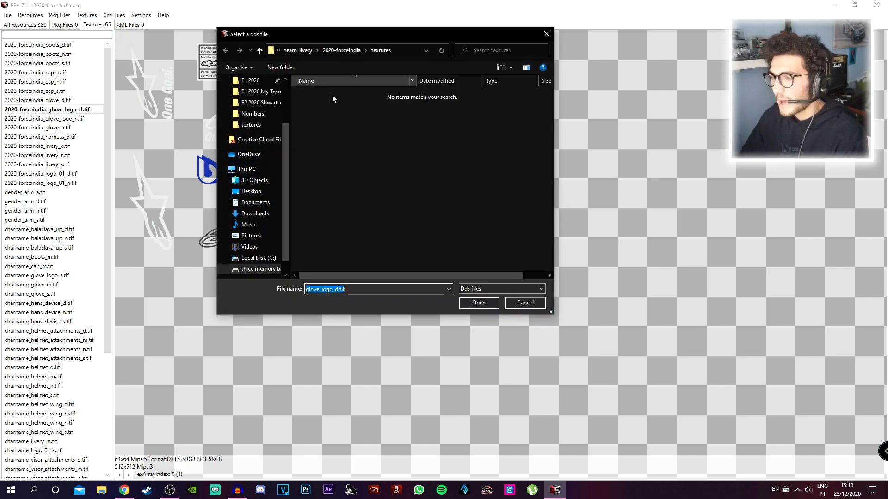
left_click_drag(250, 37, 463, 40)
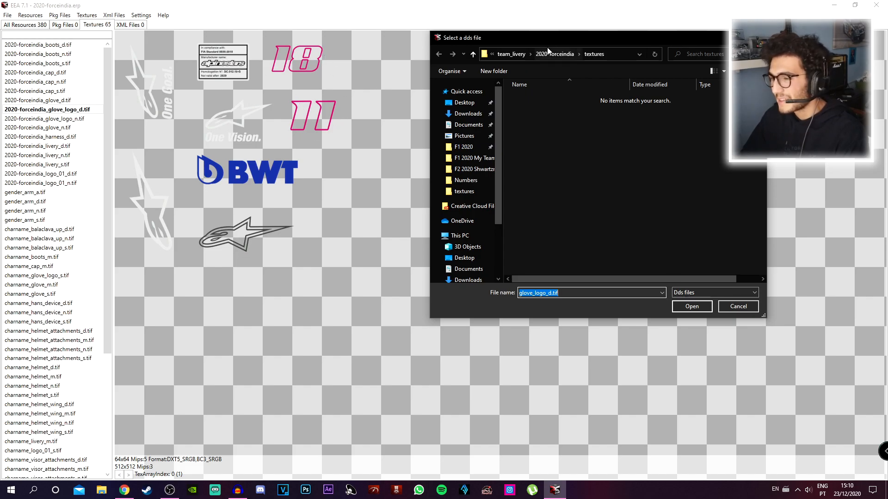
left_click_drag(504, 41, 354, 43)
left_click(315, 182)
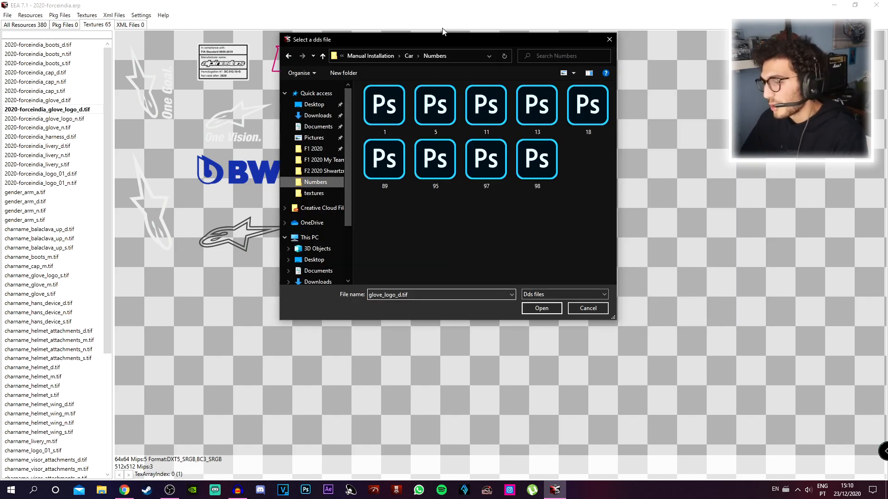
left_click(408, 56)
left_click(407, 55)
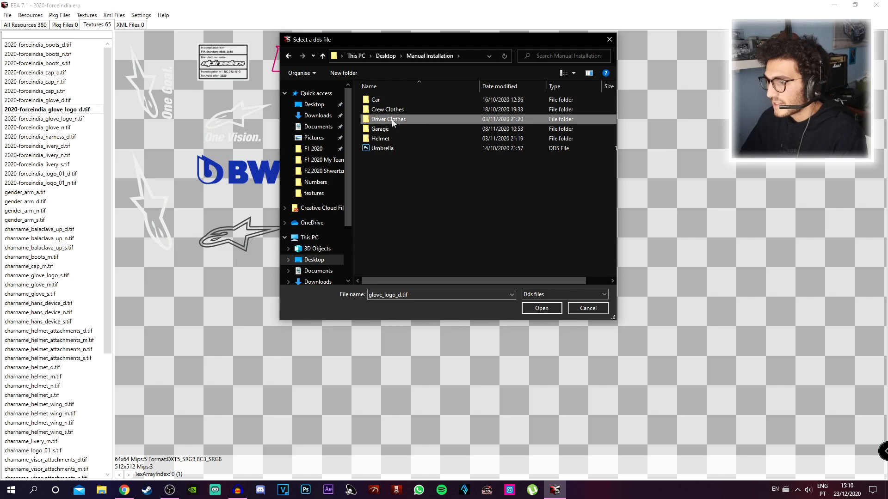
double_click(392, 119)
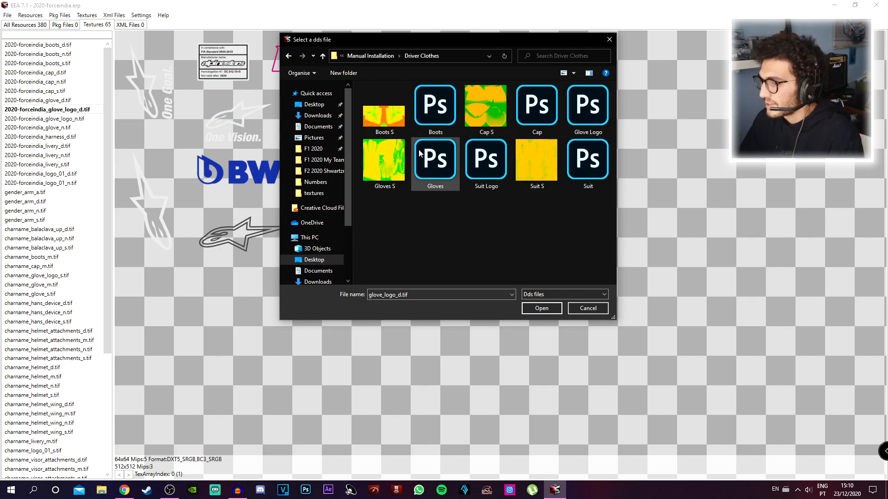
double_click(587, 106)
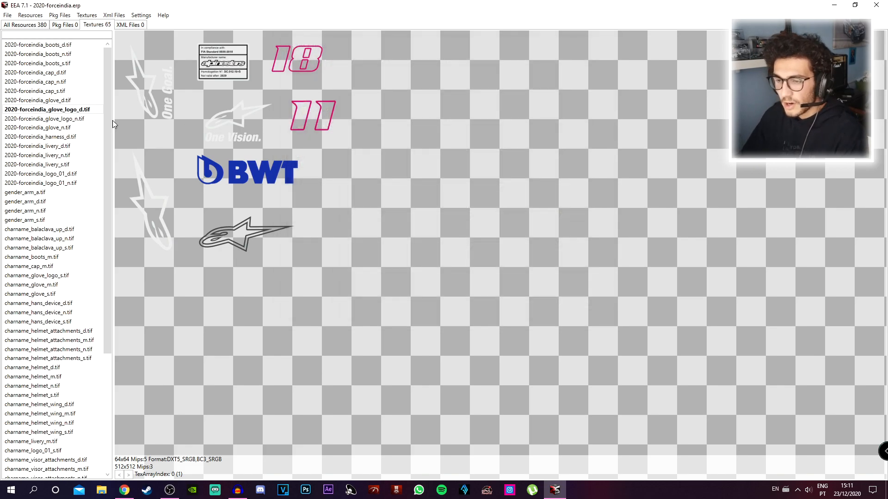
Step: Import the Suit DDS file from Manual Installation\Driver Clothes into 2020-forceindia_livery_d.tif, saving its mipmaps
key("Down")
key("Down")
key("Down")
key("Down")
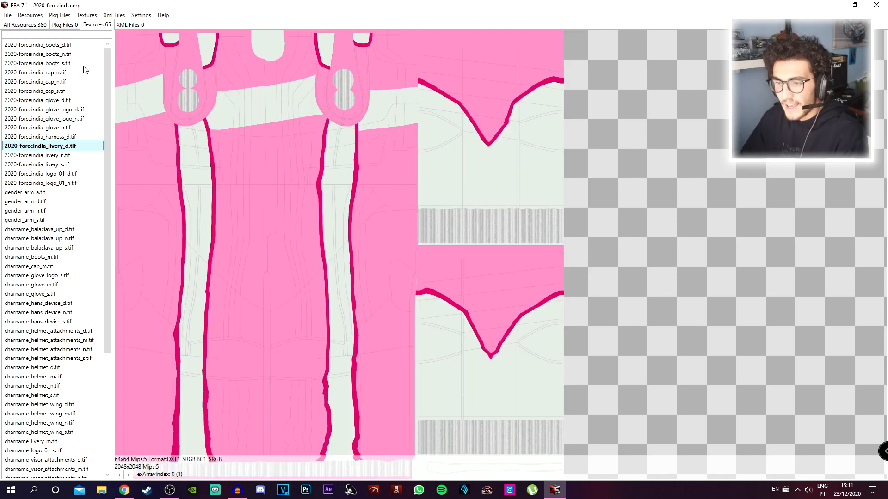
left_click(111, 16)
left_click(91, 35)
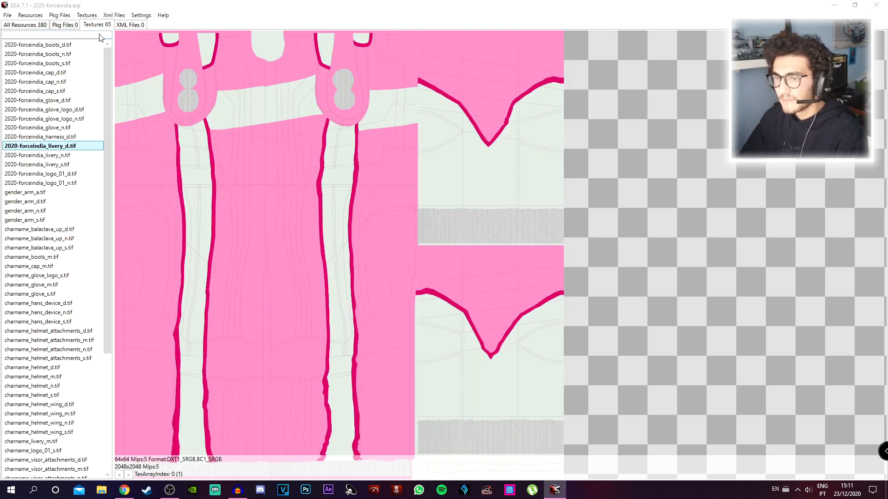
left_click(322, 119)
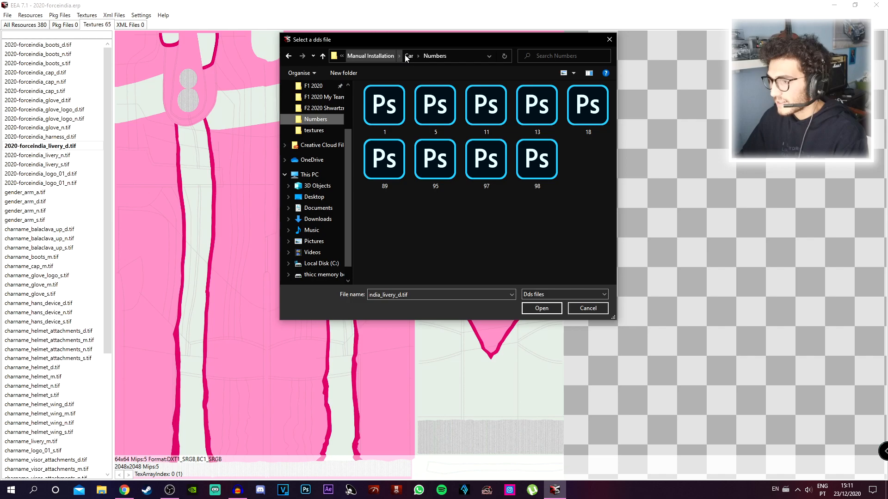
left_click(406, 56)
left_click(403, 56)
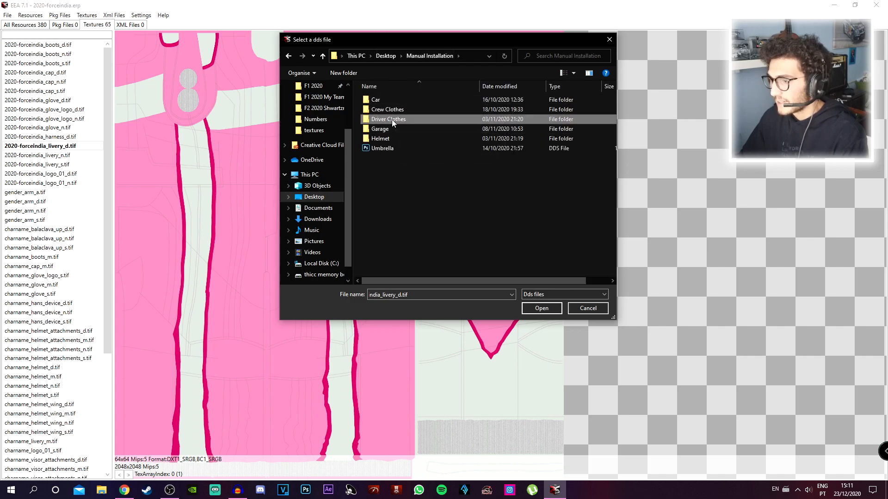
double_click(392, 119)
double_click(582, 175)
key("Return")
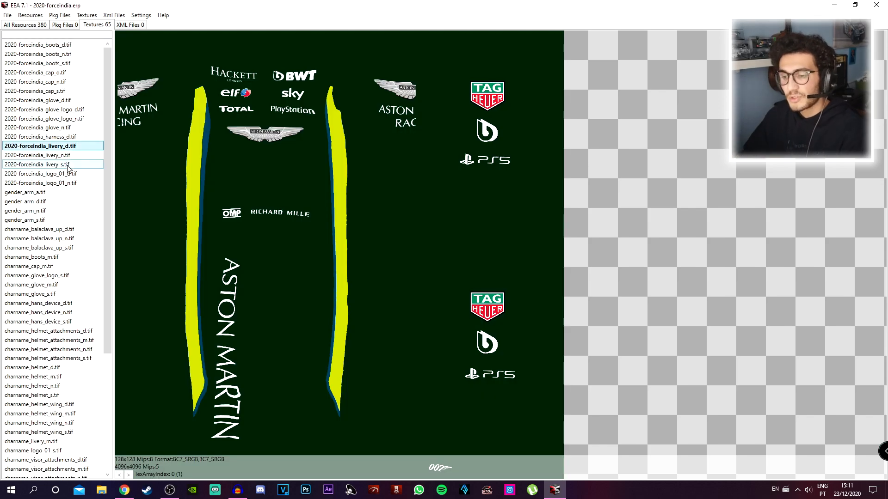
Step: Import the Suit S DDS file from Manual Installation\Driver Clothes into 2020-forceindia_livery_s.tif
left_click(68, 165)
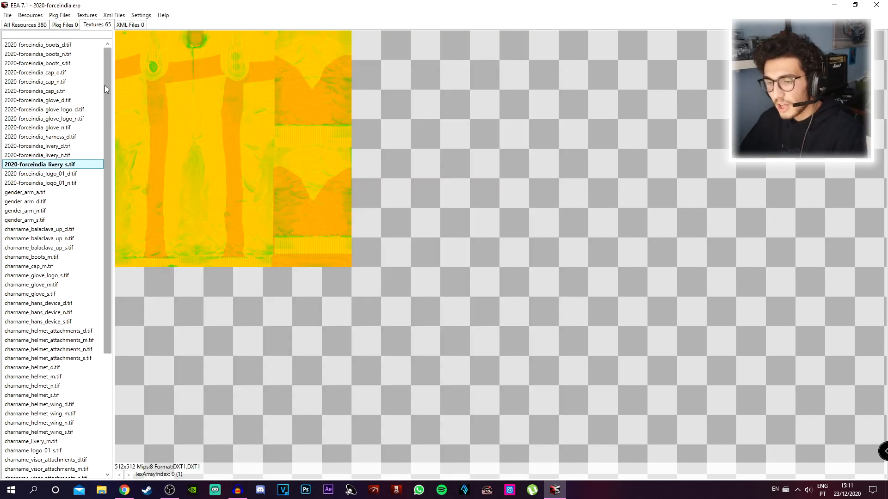
left_click(87, 15)
left_click(115, 34)
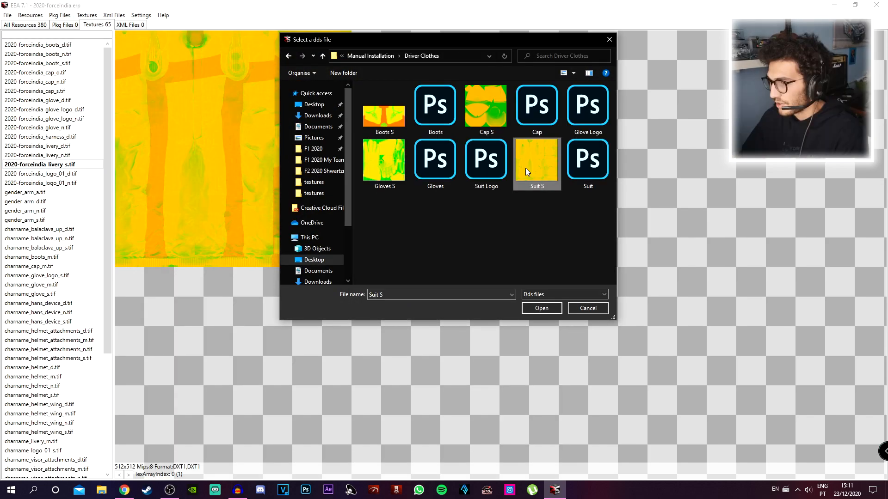
double_click(525, 168)
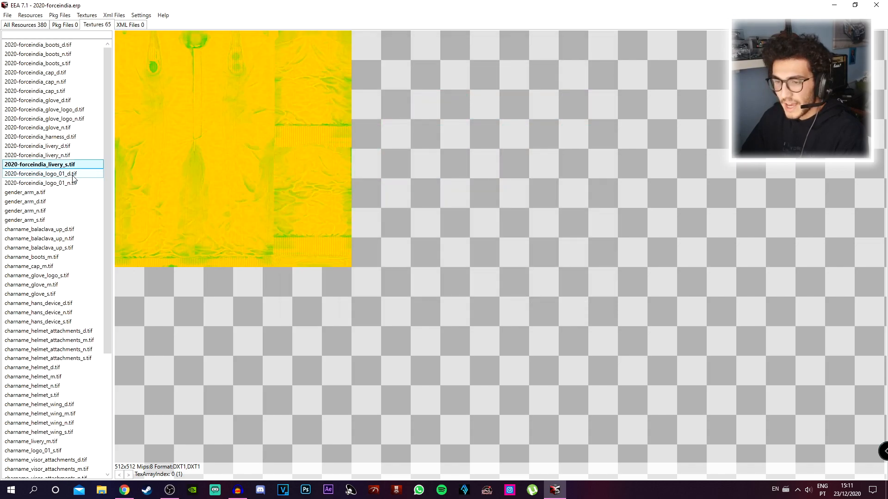
Step: Import the Suit Logo DDS file from Manual Installation\Driver Clothes into 2020-forceindia_logo_01_d.tif, saving its mipmaps
left_click(71, 176)
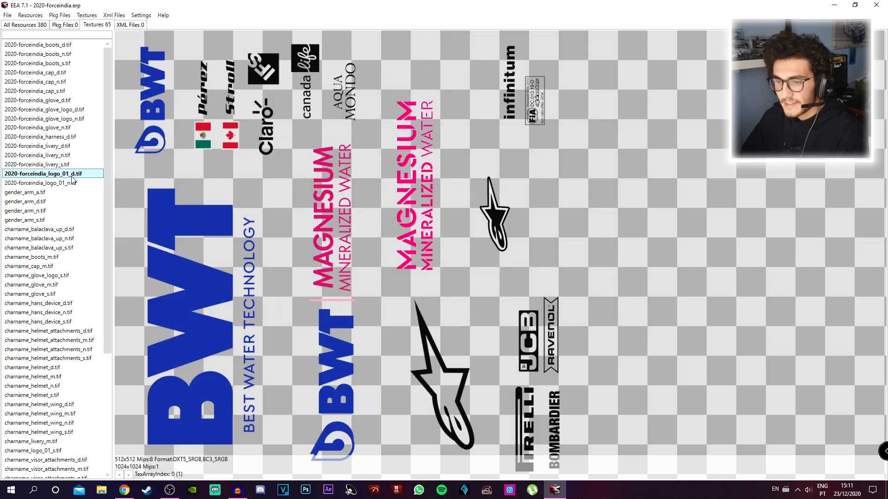
left_click(86, 15)
left_click(95, 24)
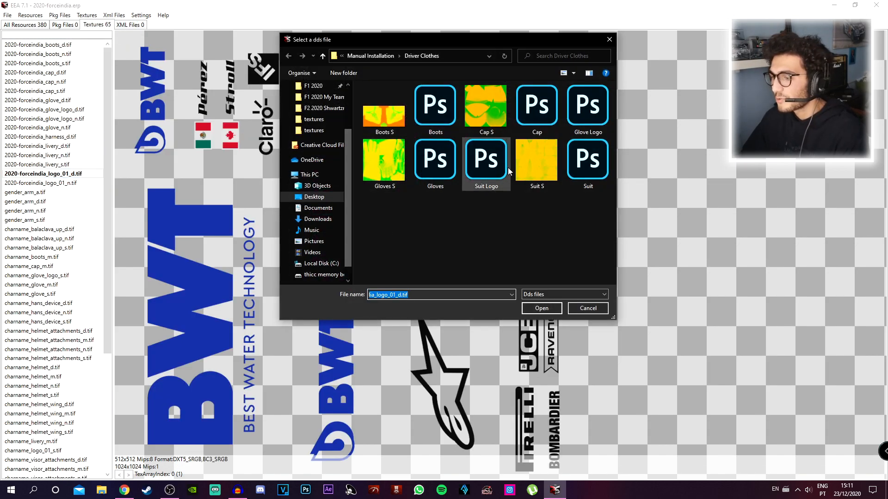
double_click(505, 176)
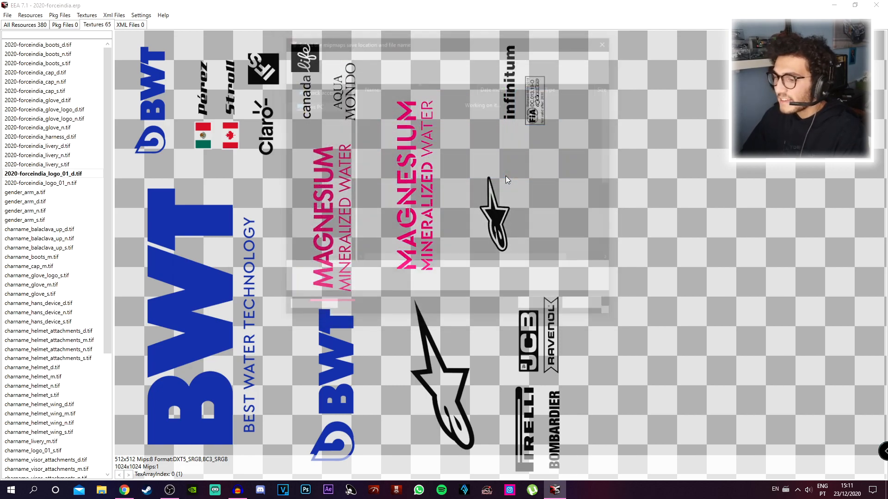
key("Return")
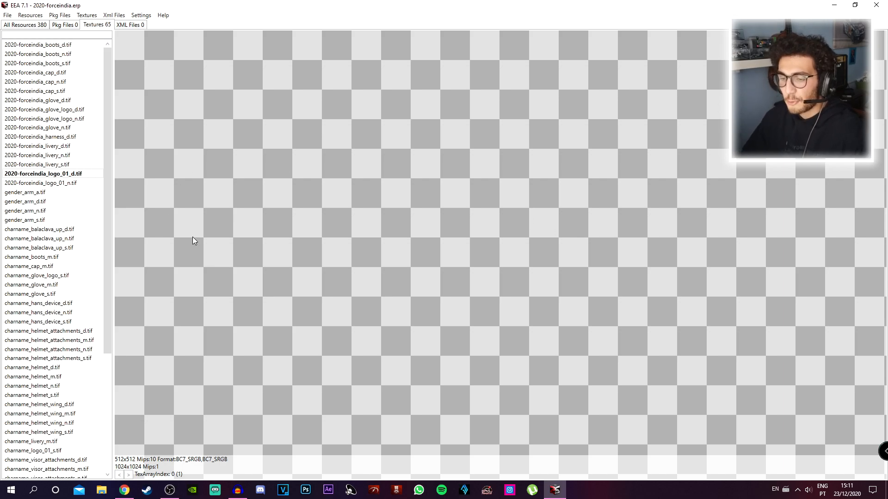
Step: Save the edited archive over the existing 2020-forceindia.erp in the team_livery\2020-forceindia folder
left_click(7, 16)
left_click(25, 37)
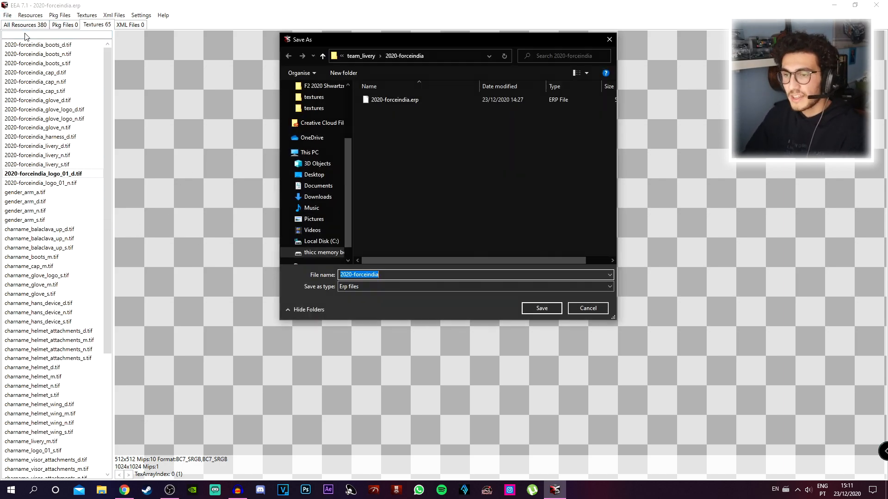
key("Return")
key("Return")
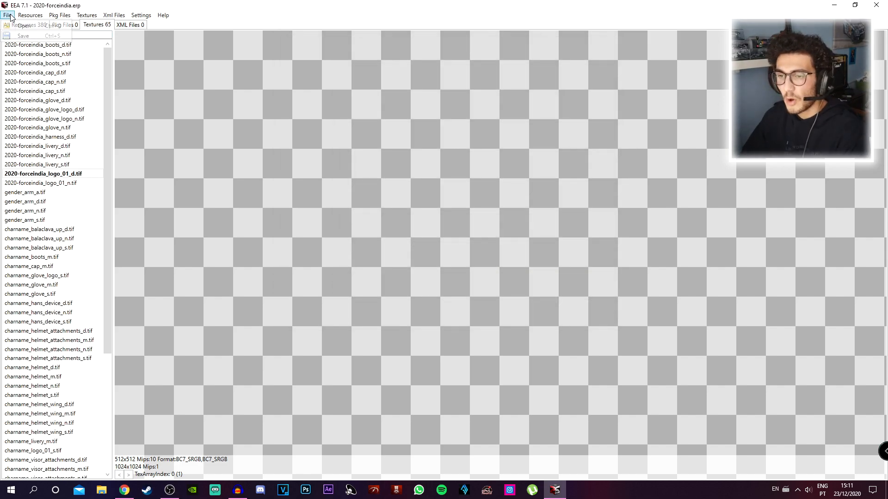
Step: Open lance_stroll.erp from the character_package\drivers\male\2020-forceindia_lance_stroll folder
left_click(371, 56)
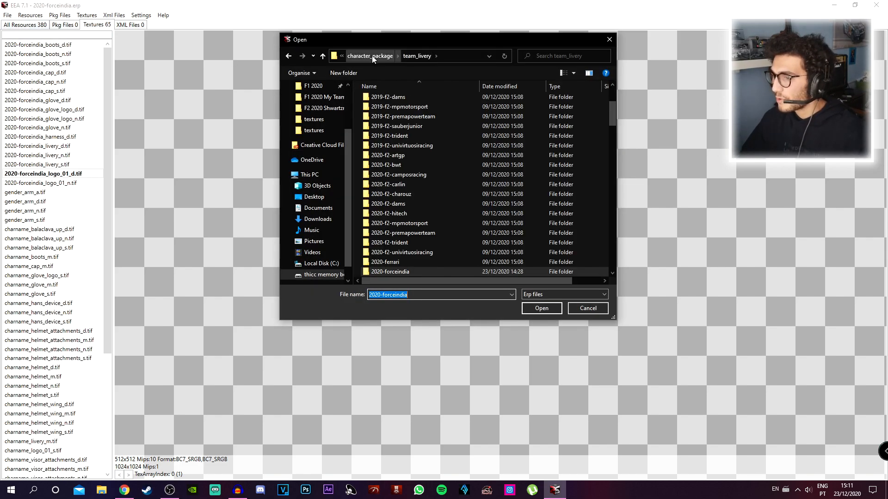
left_click(368, 56)
double_click(412, 101)
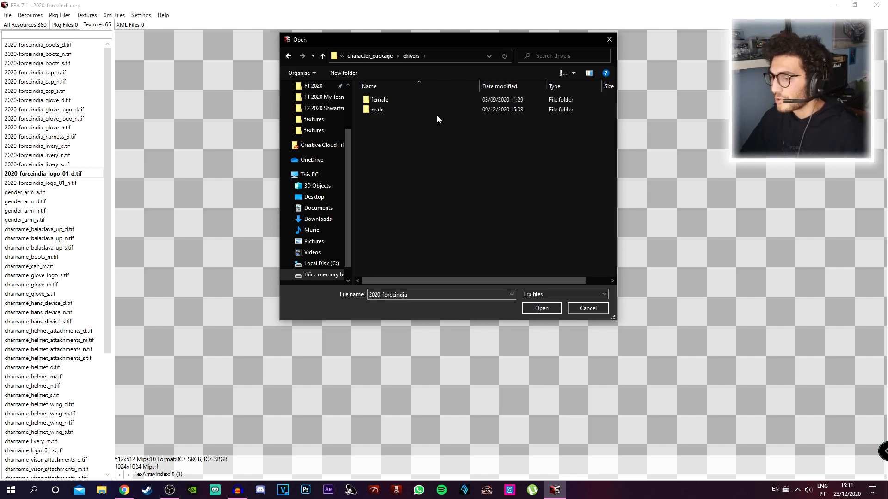
double_click(421, 109)
scroll(437, 158, "down", 9)
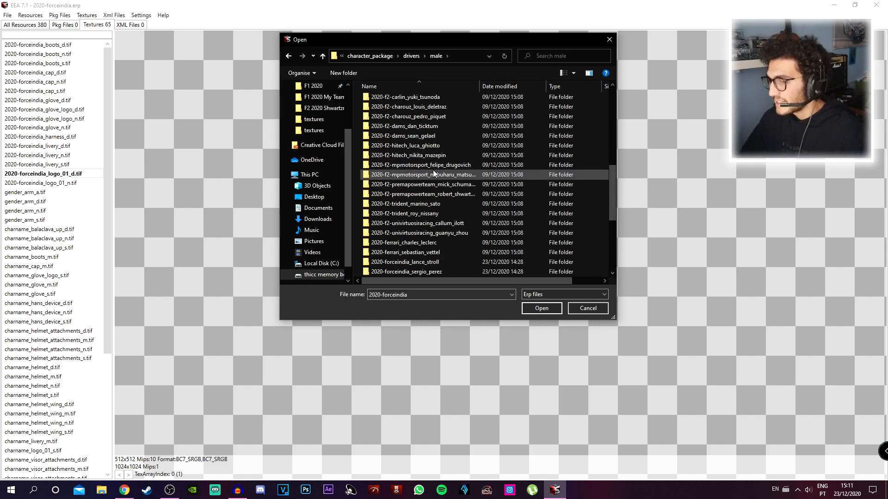
scroll(428, 224, "down", 5)
scroll(428, 224, "up", 2)
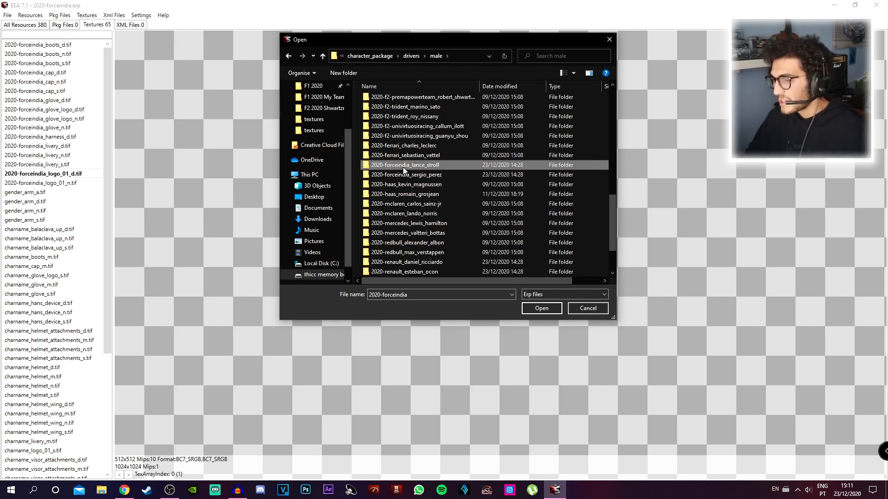
key("Down")
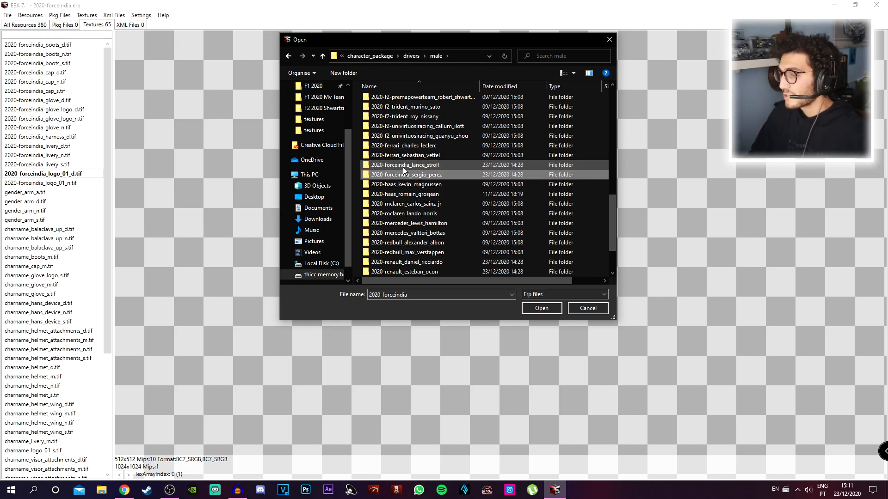
key("Up")
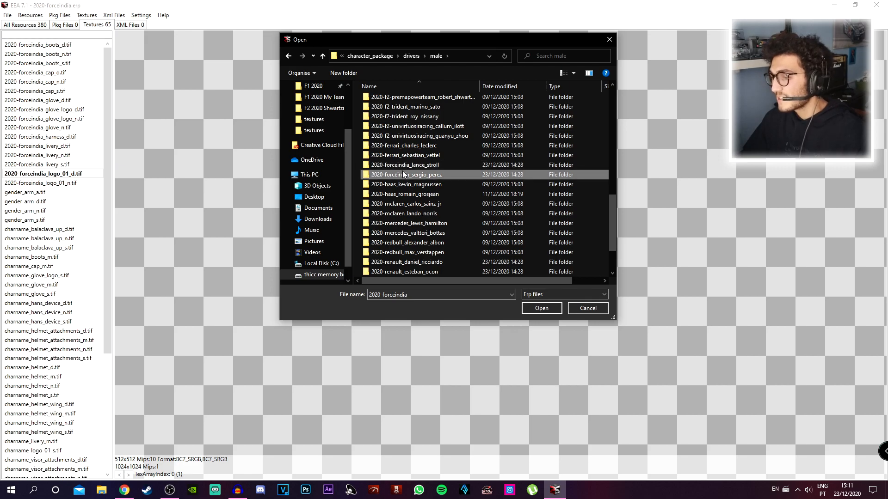
double_click(418, 165)
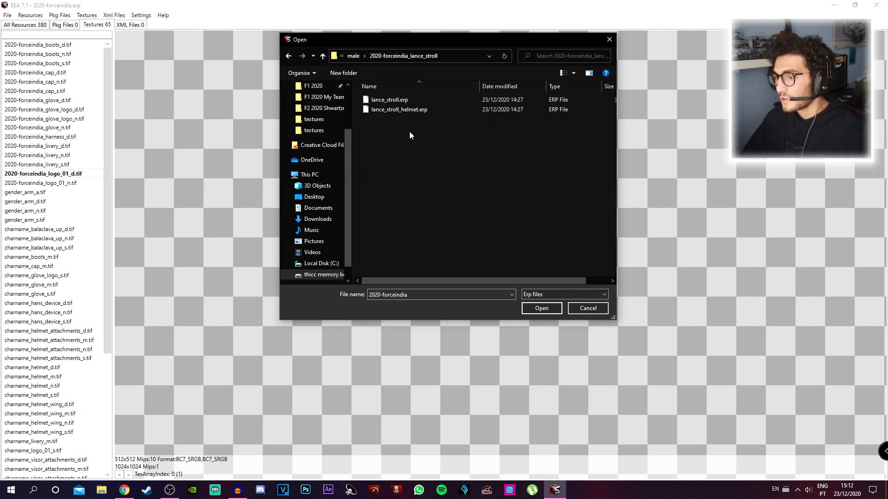
double_click(423, 99)
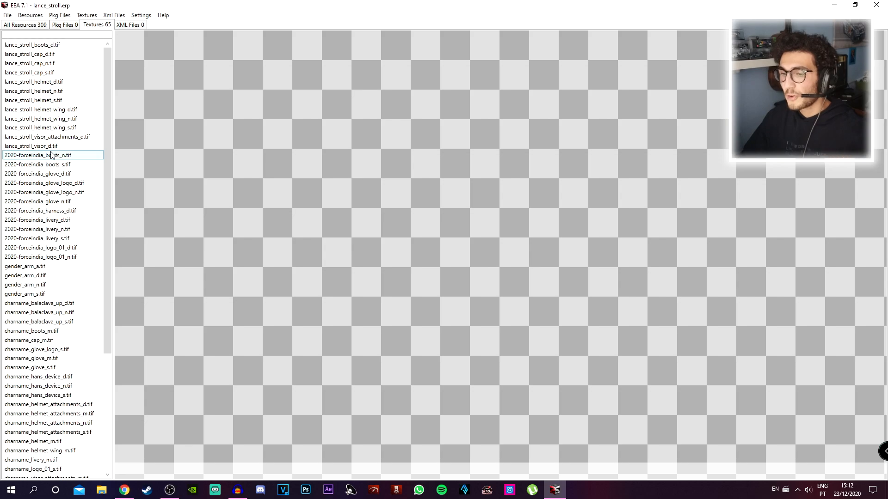
Step: Preview the boots and cap textures and import the Boots DDS file from Driver Clothes into lance_stroll_boots_d.tif
left_click(71, 45)
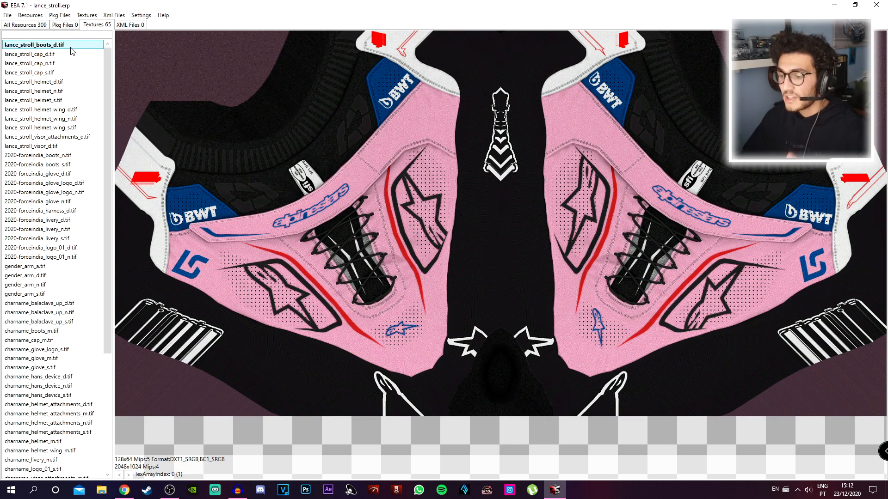
left_click(73, 55)
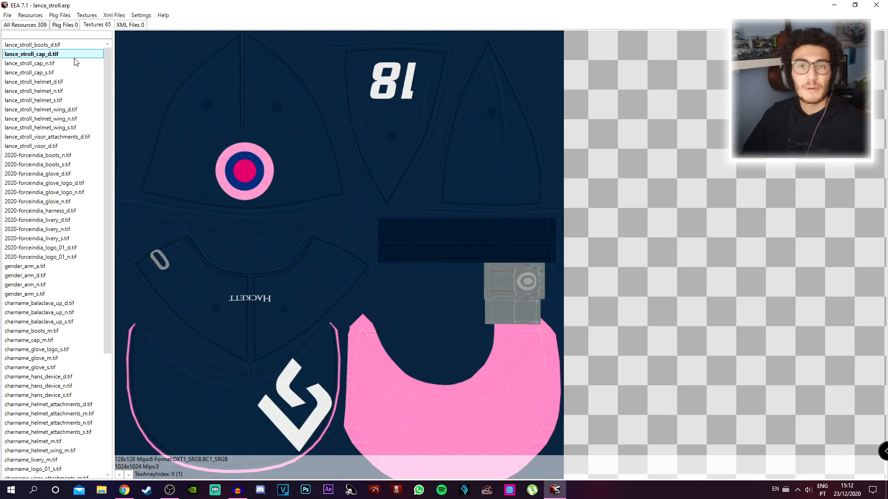
left_click(78, 72)
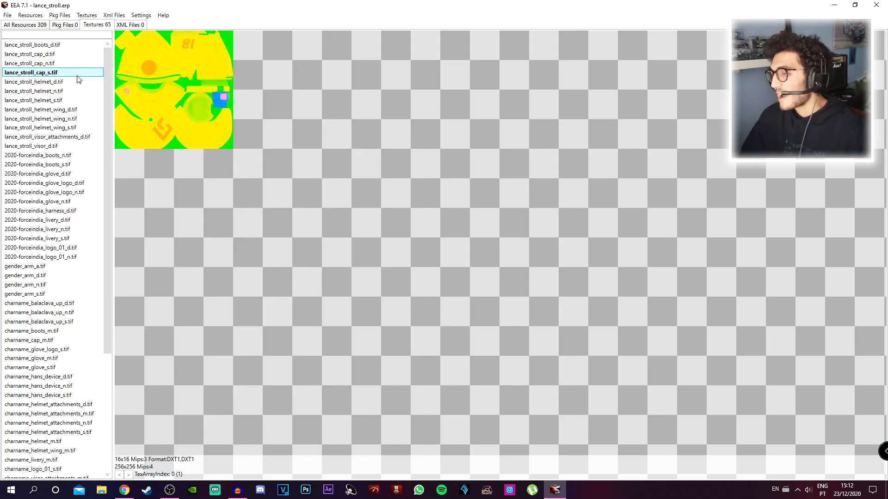
left_click(55, 44)
left_click(86, 15)
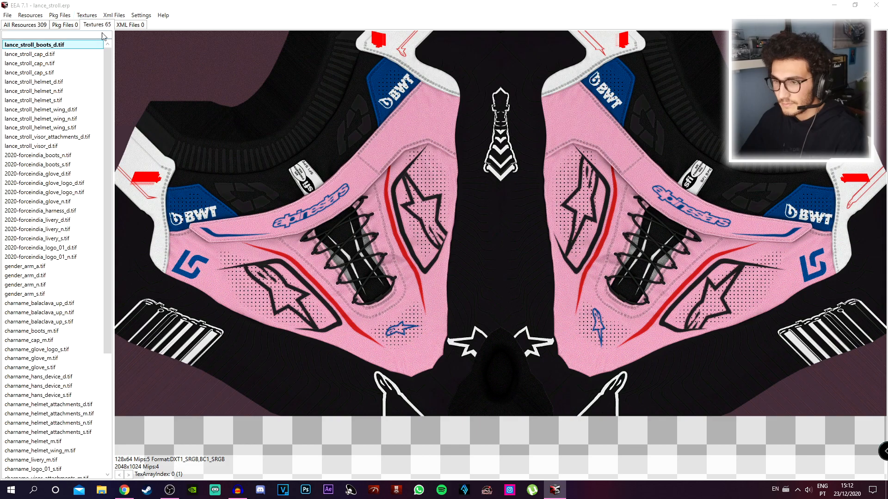
left_click(102, 36)
scroll(464, 185, "down", 5)
double_click(412, 277)
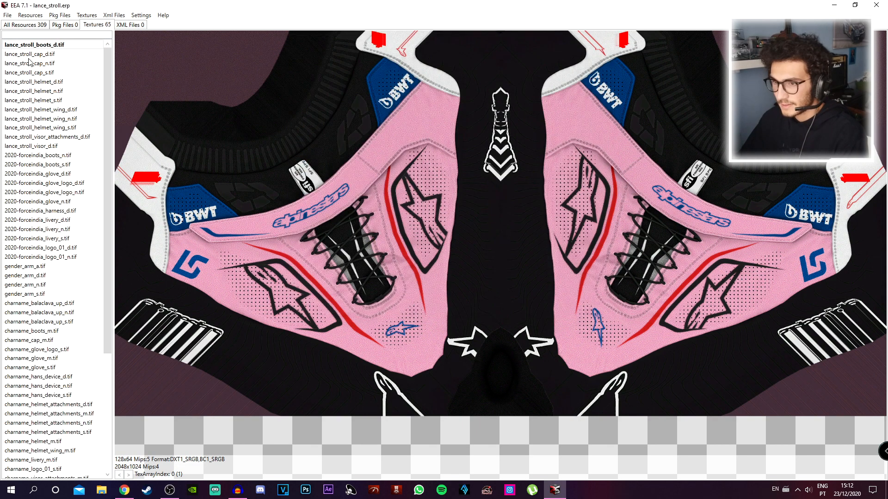
Step: Import the Cap DDS file from Driver Clothes into lance_stroll_cap_d.tif
left_click(28, 55)
left_click(87, 15)
left_click(110, 36)
scroll(432, 237, "down", 5)
double_click(432, 265)
Step: Import the Cap S DDS file from Driver Clothes into lance_stroll_cap_s.tif
left_click(48, 73)
left_click(87, 16)
left_click(102, 36)
double_click(404, 262)
Step: Import the matching Driver Clothes DDS files into the 2020-forceindia glove, glove logo and livery textures, and Suit Logo into 2020-forceindia_logo_01_d.tif
left_click(74, 164)
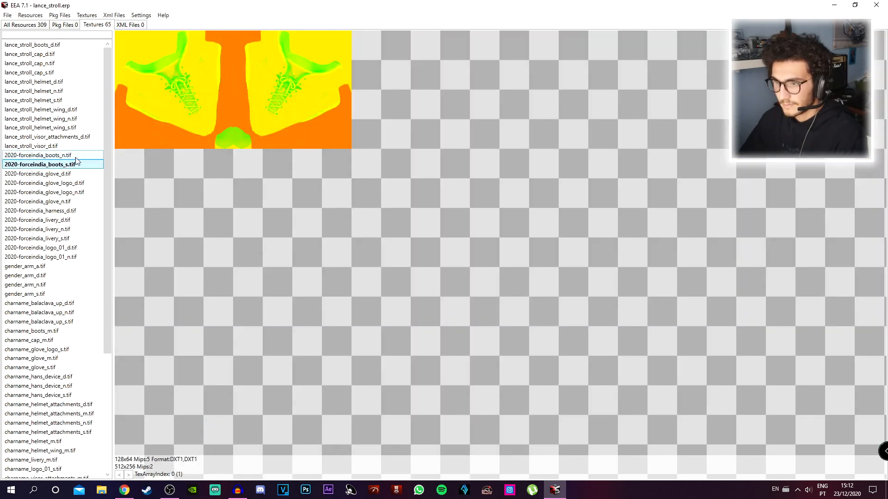
left_click(74, 173)
left_click(87, 15)
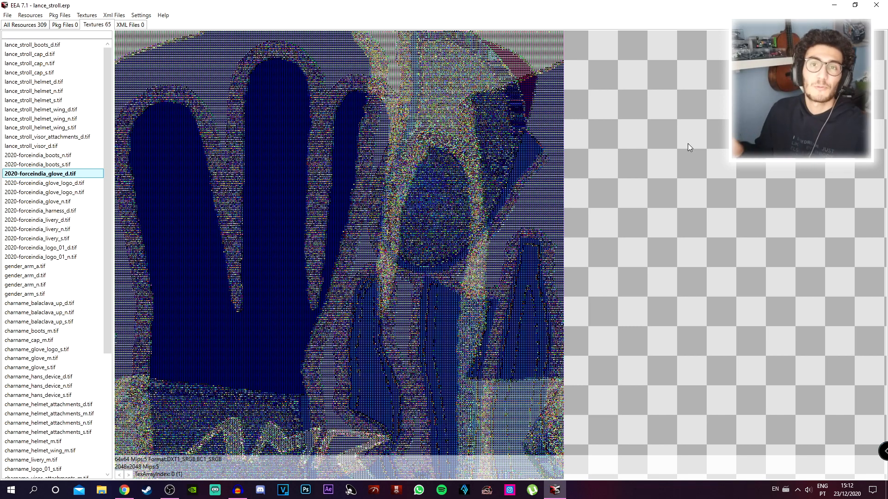
left_click(83, 183)
left_click(55, 201)
left_click(52, 220)
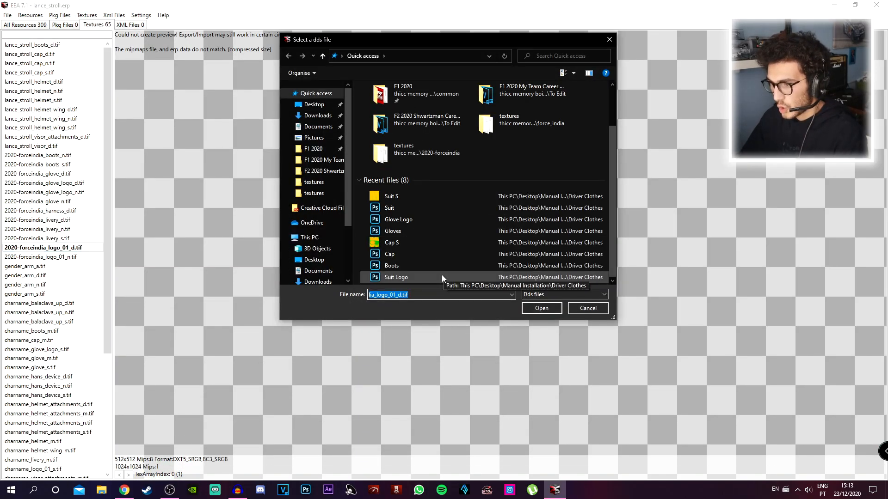
double_click(441, 275)
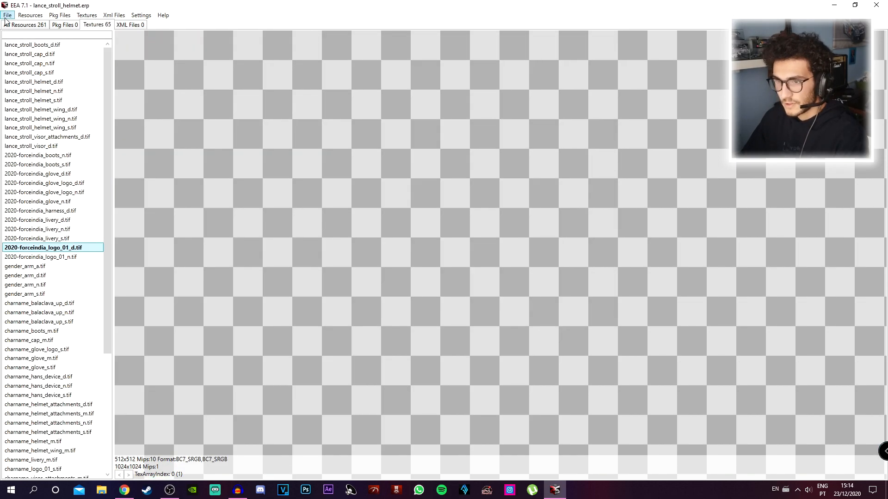
Step: Save the edited archive over the existing lance_stroll_helmet.erp
left_click(8, 15)
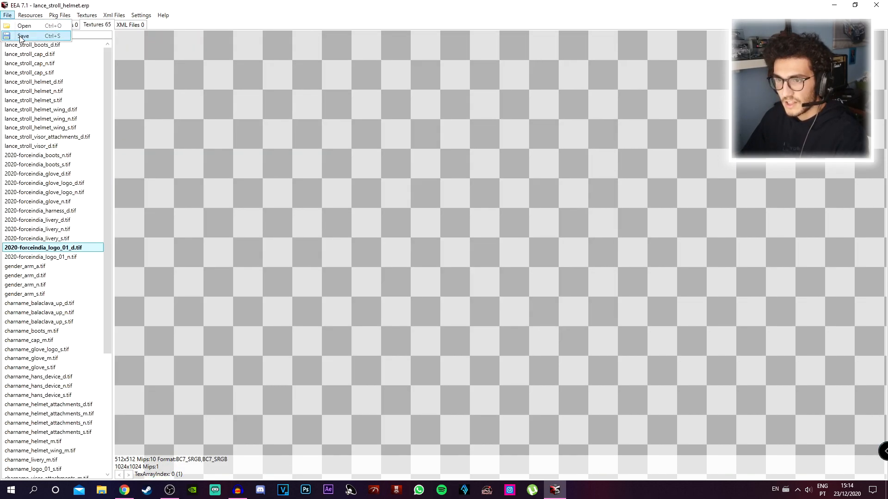
left_click(20, 36)
key("Return")
key("Return")
Step: Open sergio_perez.erp from the drivers\male\2020-forceindia_sergio_perez folder
left_click(8, 14)
left_click(18, 26)
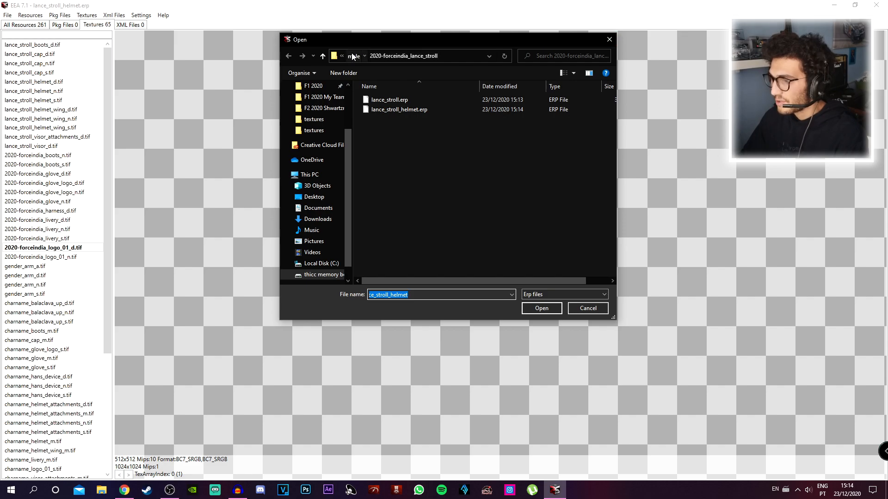
left_click(352, 56)
double_click(446, 224)
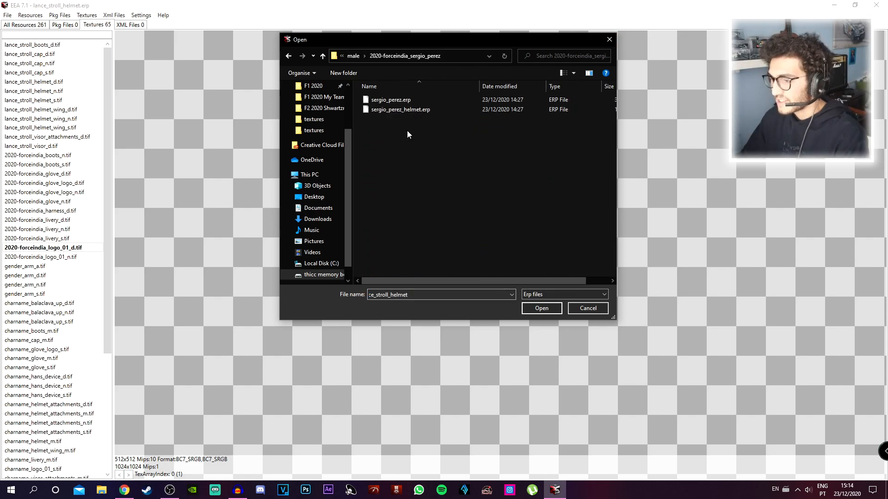
double_click(427, 100)
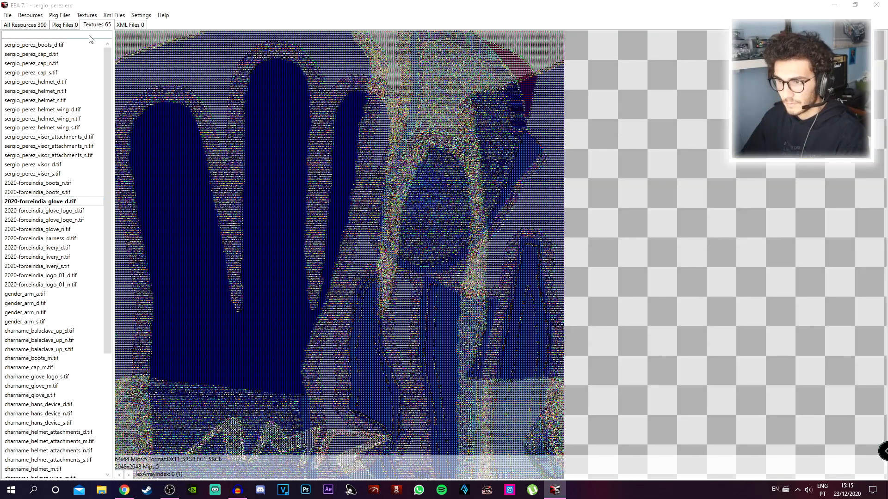
Step: Import the Gloves DDS file from Driver Clothes into 2020-forceindia_glove_d.tif in sergio_perez.erp
key("Down")
left_click(87, 15)
left_click(99, 36)
Step: Import the matching Driver Clothes DDS files into the boots, cap, glove logo and livery textures of sergio_perez_helmet.erp
left_click(39, 47)
left_click(43, 55)
left_click(56, 184)
left_click(54, 211)
left_click(87, 15)
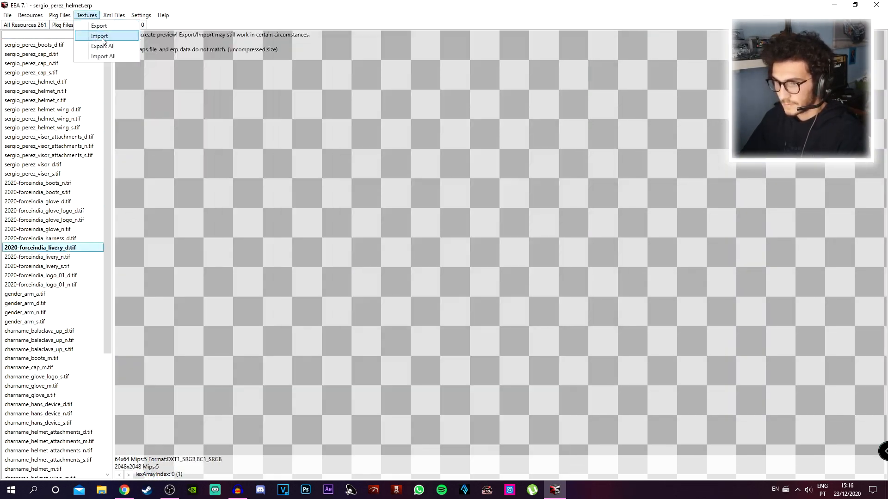
left_click(101, 37)
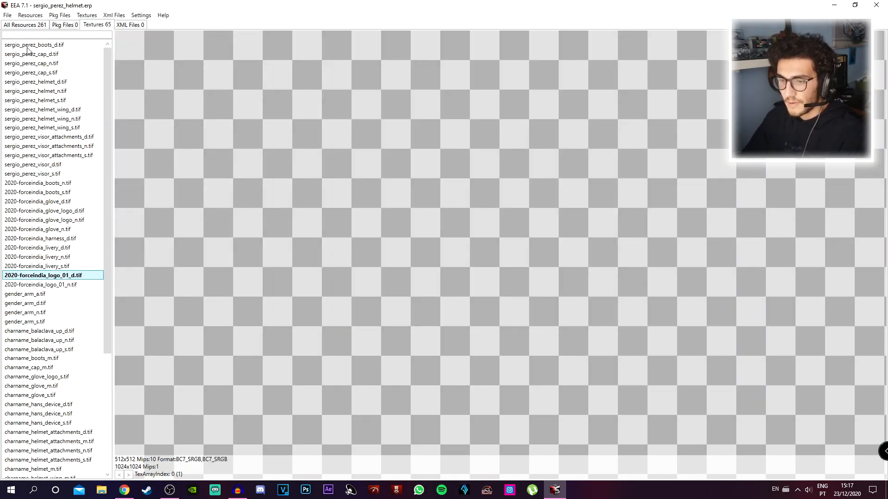
Step: Save the edited archive over the existing sergio_perez_helmet.erp
left_click(7, 14)
left_click(28, 35)
key("Return")
key("Return")
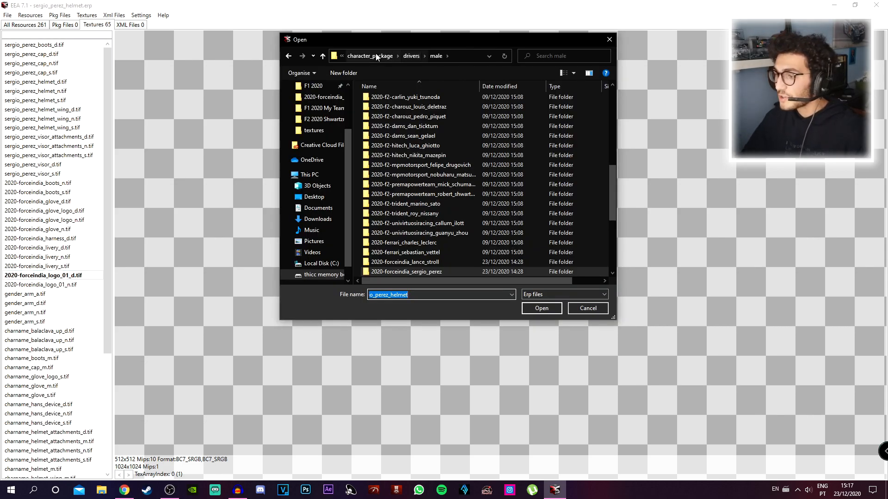
Step: Open fom01.erp from the character_package\team_livery\fom01 folder
left_click(377, 56)
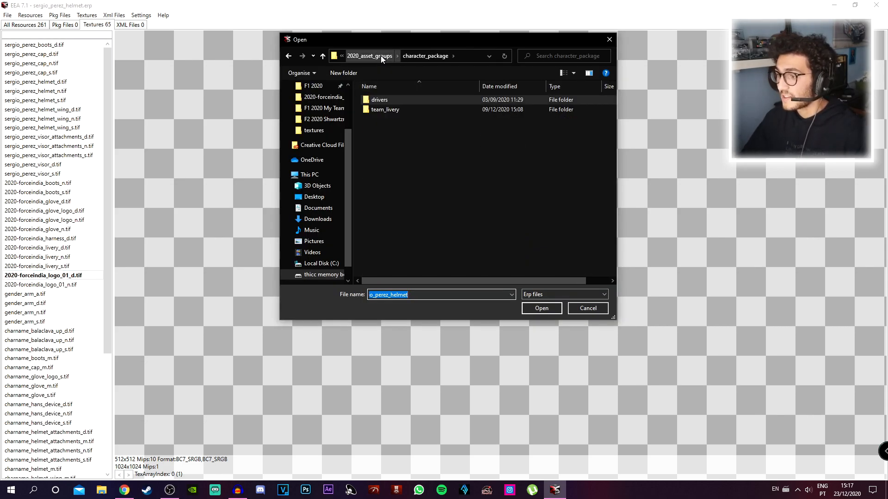
double_click(387, 109)
scroll(417, 185, "down", 10)
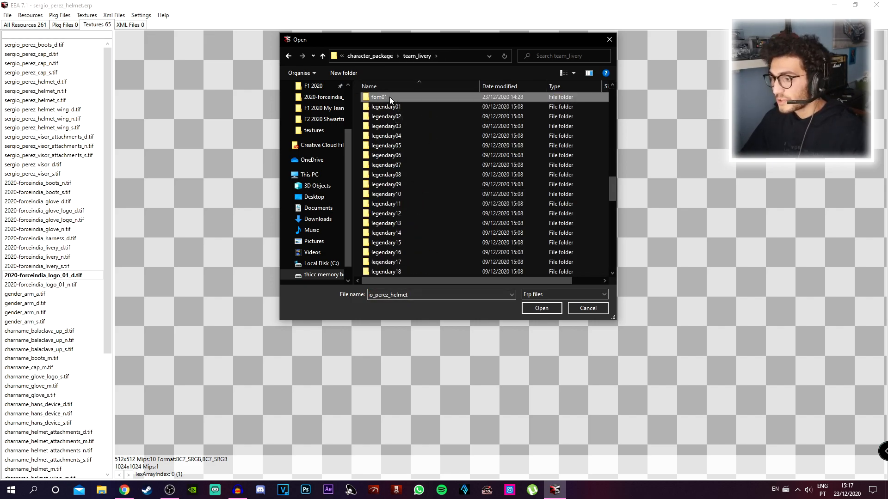
double_click(390, 96)
double_click(389, 101)
left_click(6, 15)
left_click(21, 26)
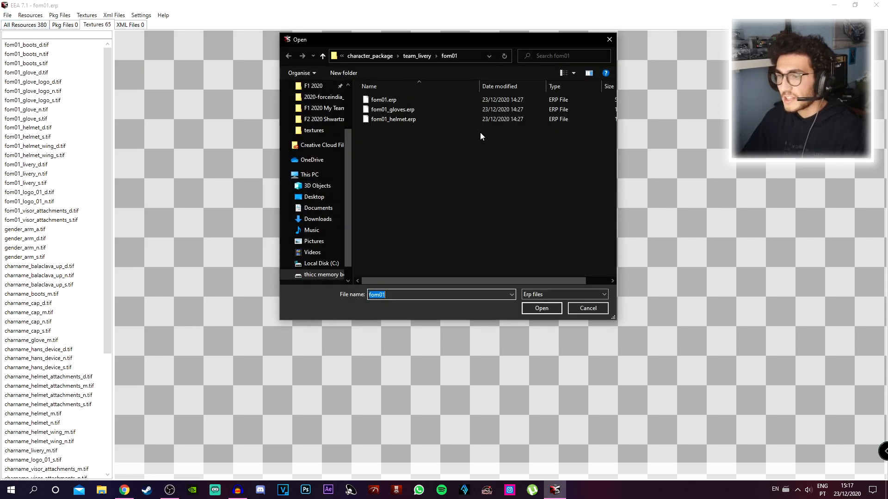
double_click(374, 101)
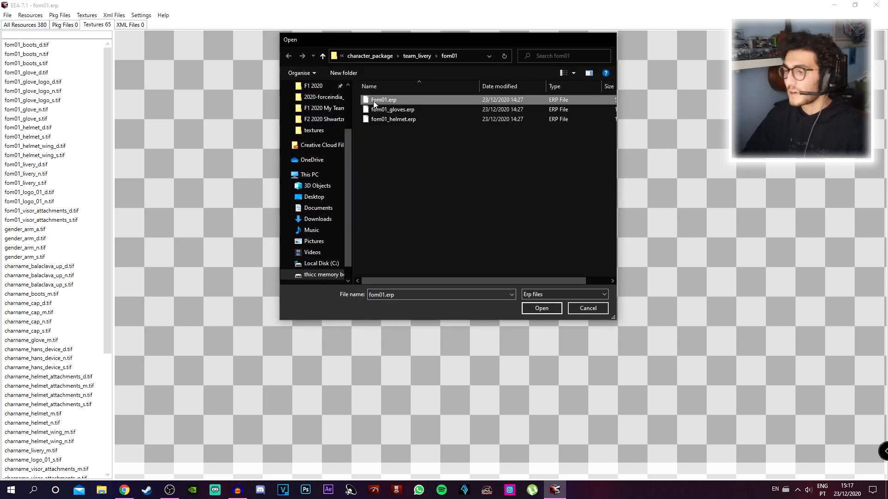
Step: Import the Helmet DDS file from Manual Installation\Helmet into fom01_helmet_d.tif, saving its mipmaps in the fom01\textures folder
left_click_drag(55, 74, 69, 129)
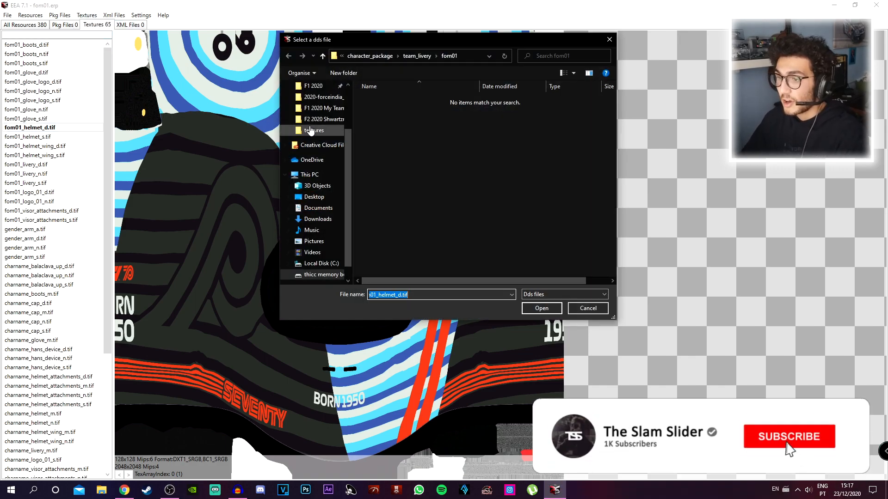
scroll(311, 131, "up", 3)
left_click(328, 105)
double_click(433, 115)
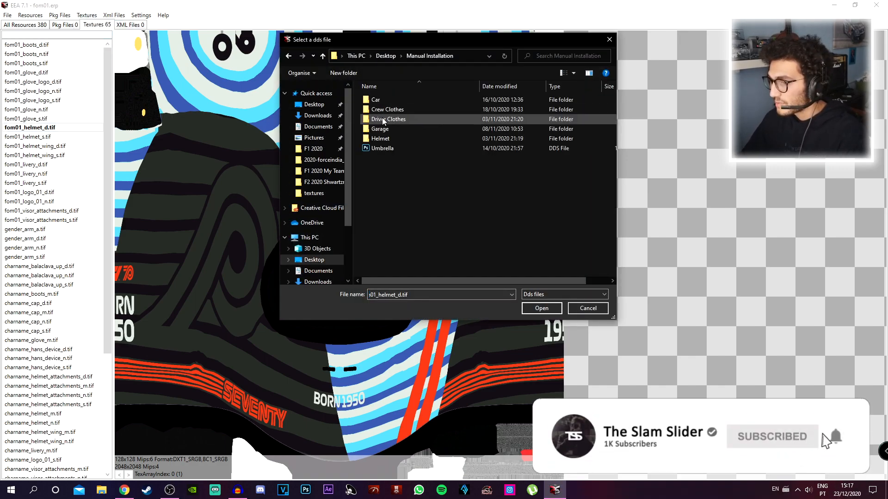
double_click(397, 139)
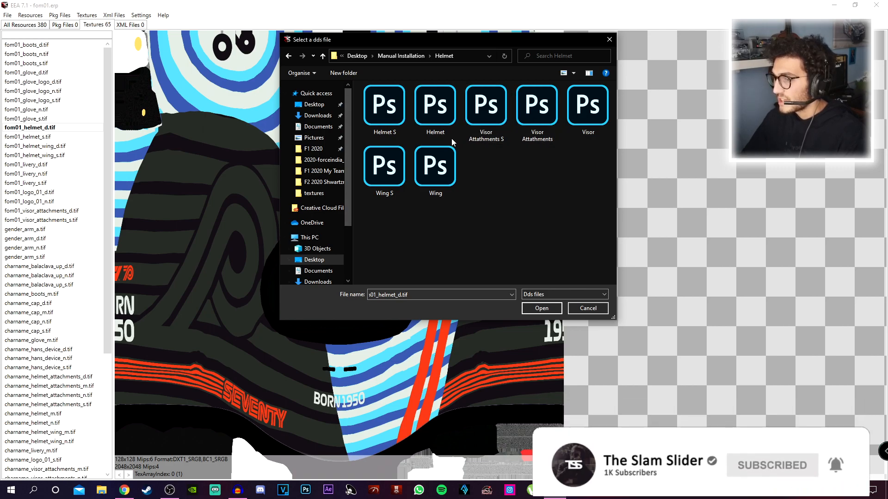
double_click(436, 116)
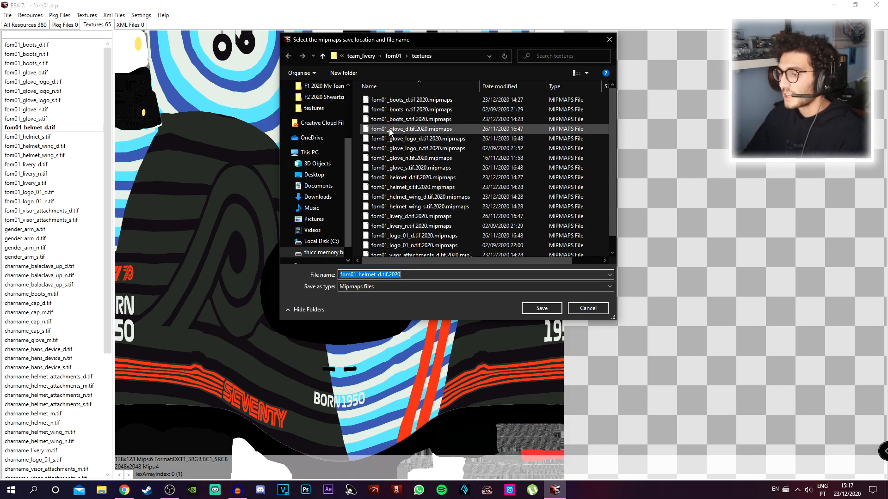
key("Return")
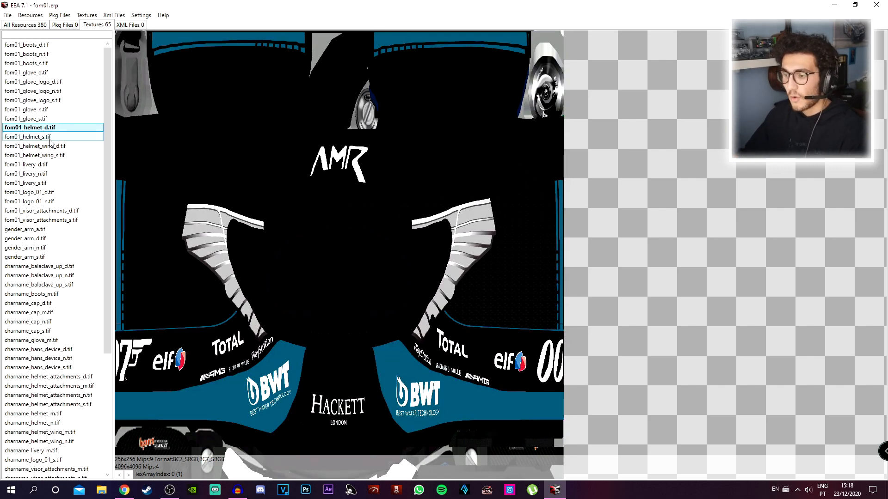
Step: Import the Helmet S DDS file from Manual Installation\Helmet into fom01_helmet_s.tif, saving its mipmaps in the fom01\textures folder
left_click(33, 137)
left_click(87, 15)
left_click(95, 46)
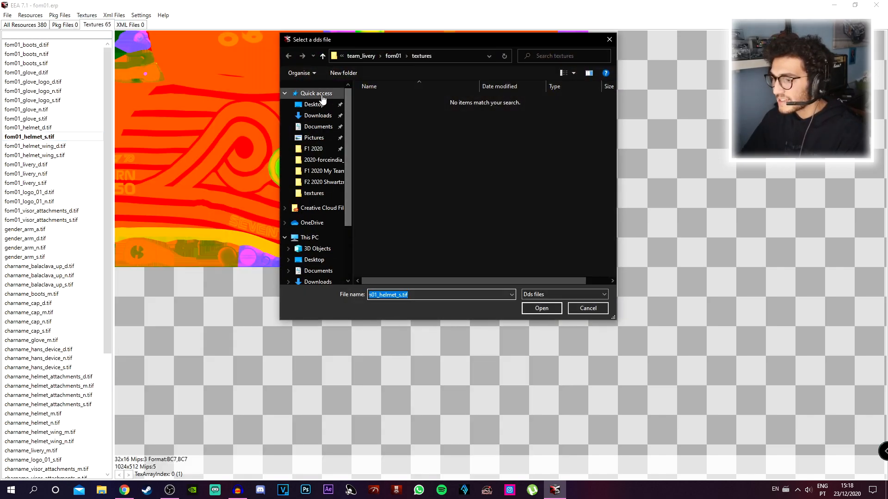
left_click(339, 91)
right_click(409, 273)
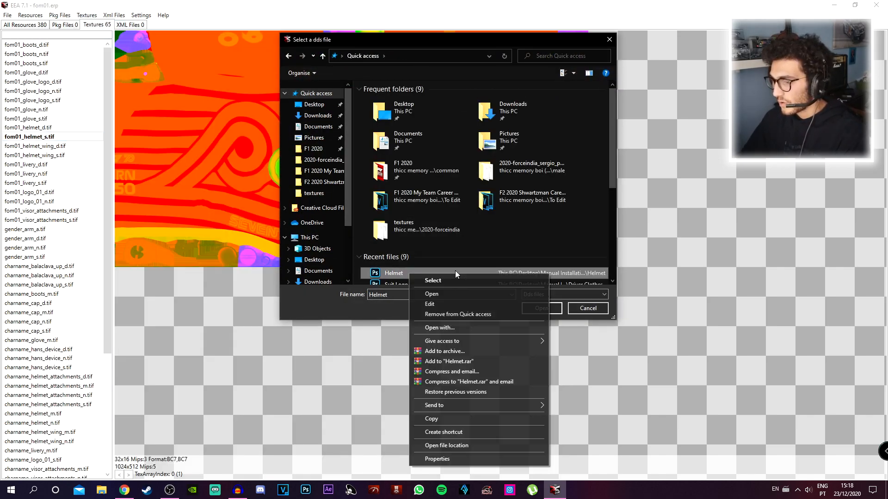
left_click(457, 445)
double_click(399, 102)
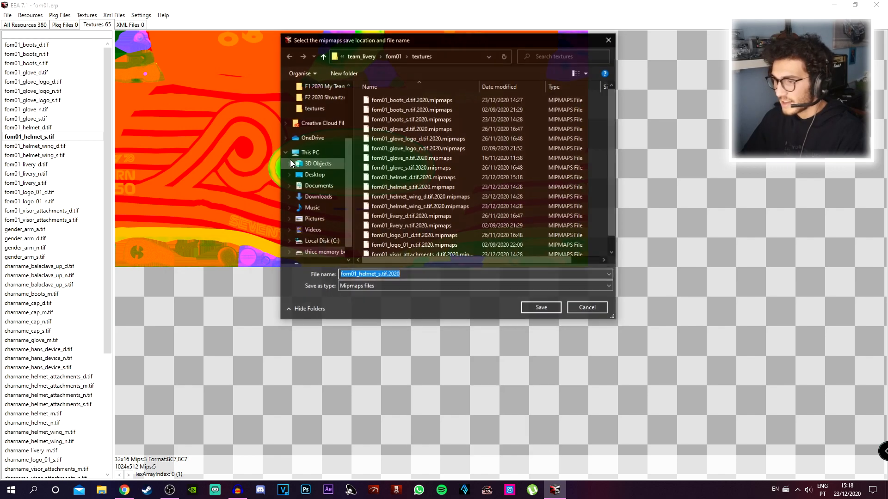
key("Return")
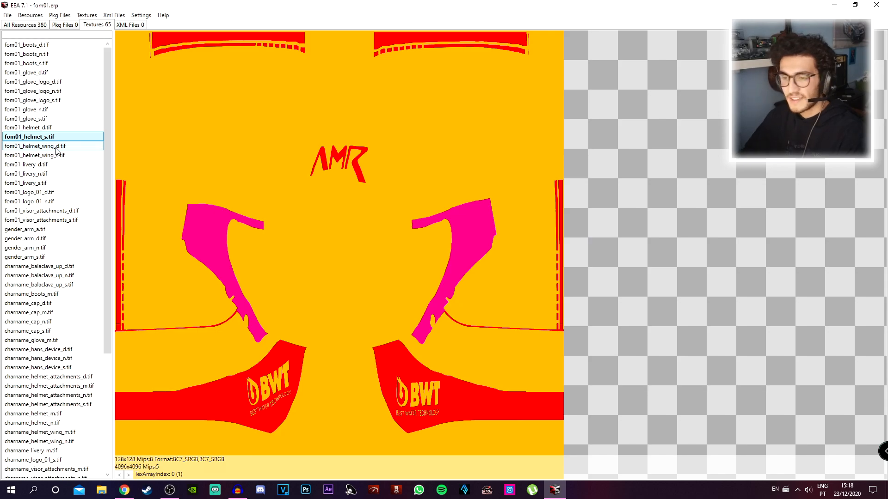
Step: Import the Wing DDS file from the Helmet folder into fom01_helmet_wing_d.tif
left_click(55, 149)
left_click(87, 15)
left_click(92, 24)
scroll(315, 139, "up", 3)
left_click(316, 93)
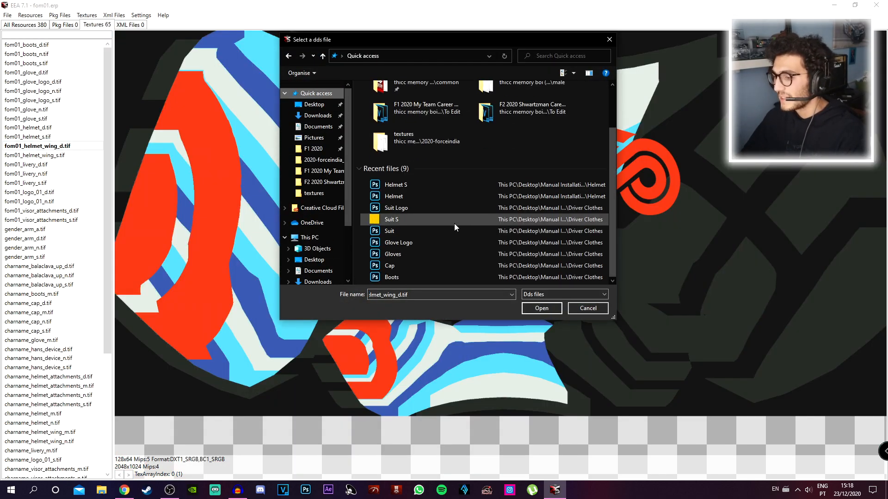
double_click(398, 188)
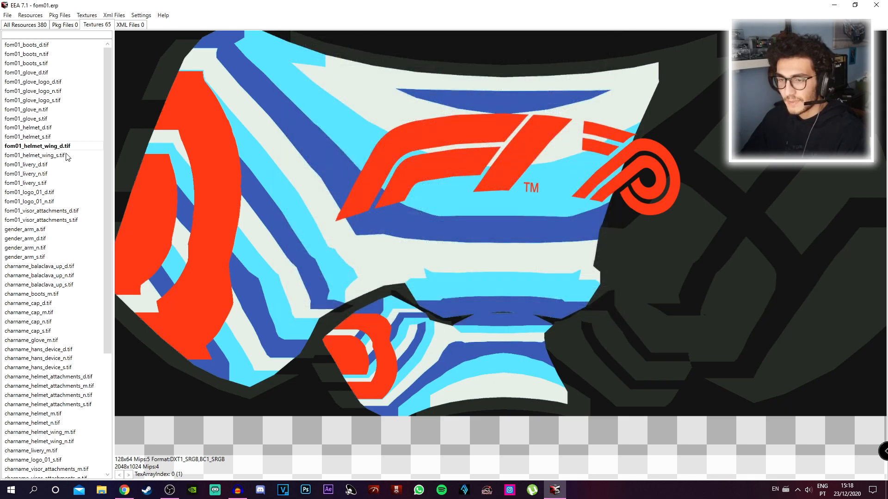
Step: Import the Wing S DDS file from the Helmet folder into fom01_helmet_wing_s.tif and save its mipmaps
left_click(67, 155)
left_click(95, 15)
left_click(105, 41)
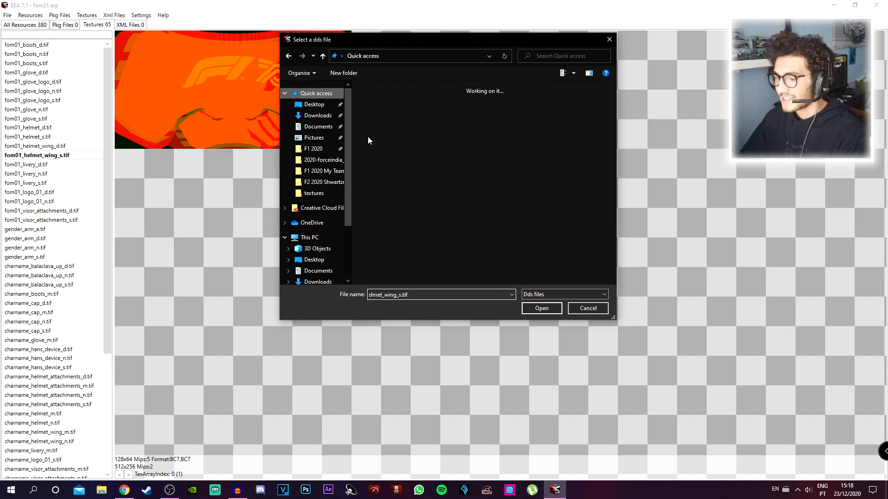
left_click(400, 272)
right_click(400, 272)
left_click(460, 442)
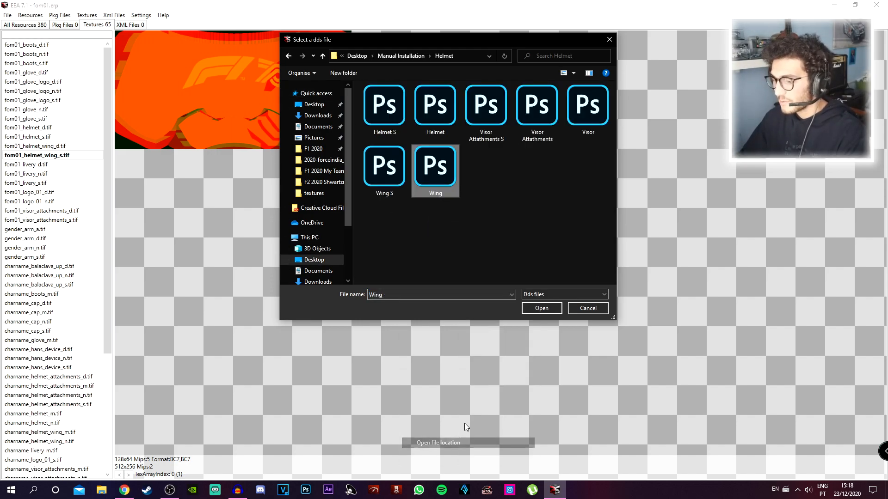
double_click(387, 169)
key("Return")
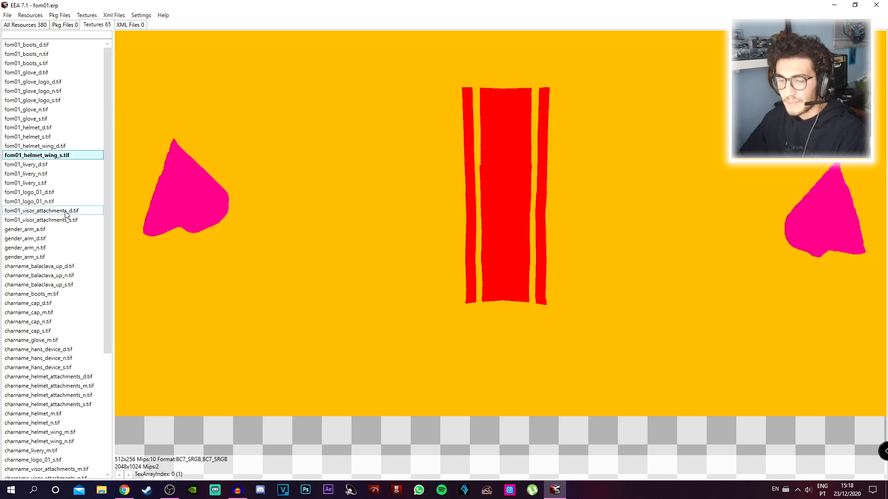
Step: Import the Visor Attathments DDS file from the Helmet folder into fom01_visor_attachments_d.tif
left_click(66, 212)
left_click(111, 32)
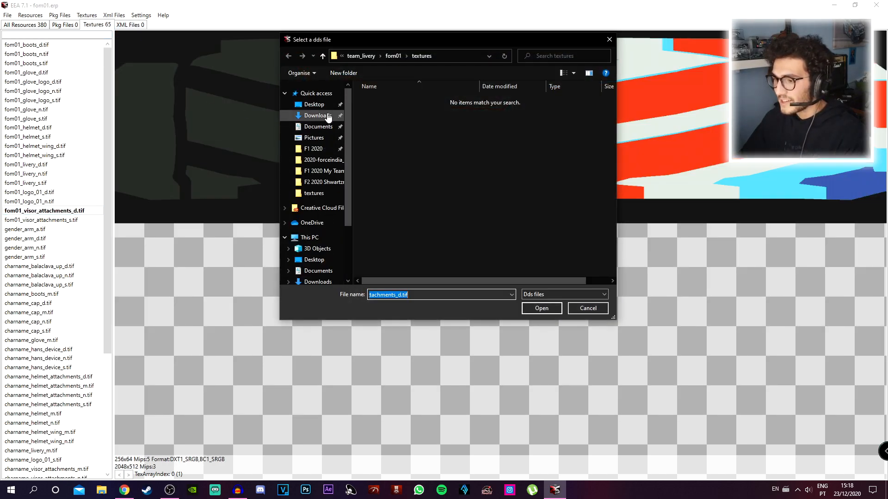
right_click(404, 272)
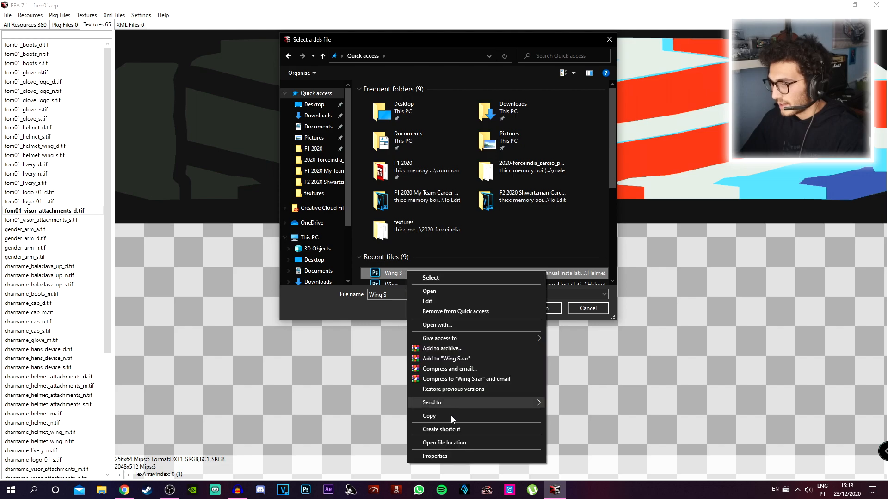
left_click(467, 443)
double_click(536, 113)
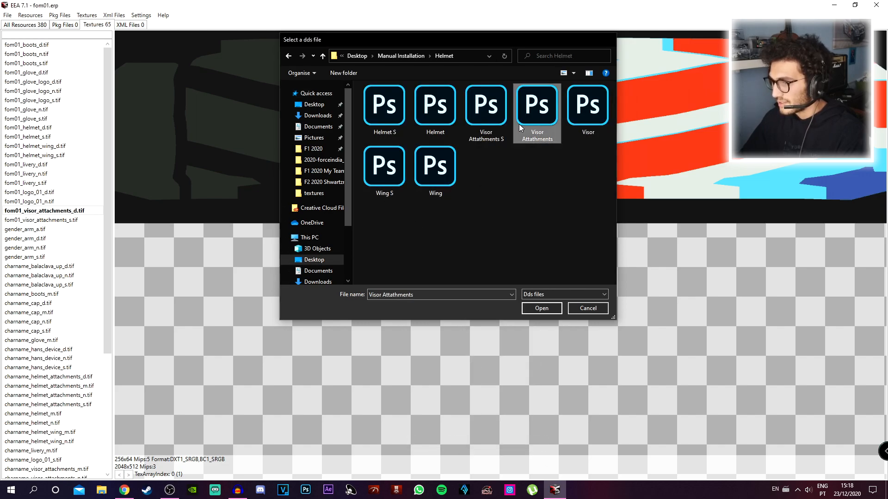
Step: Import the Visor Attathments S DDS file from the Helmet folder into fom01_visor_attachments_s.tif
left_click(62, 221)
left_click(92, 15)
left_click(102, 35)
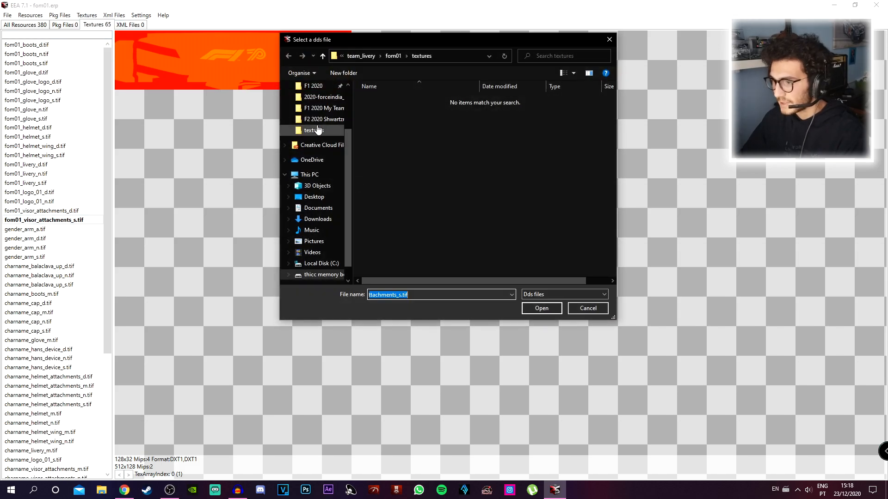
scroll(318, 129, "up", 3)
left_click(317, 94)
right_click(398, 274)
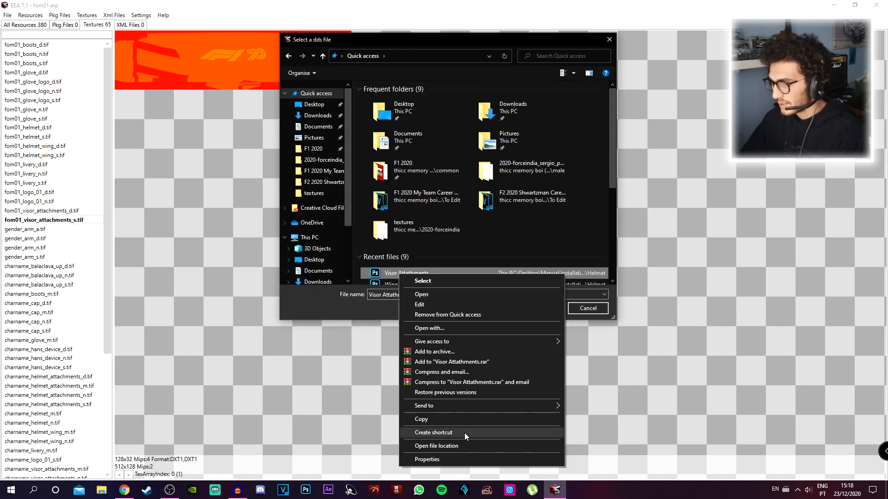
left_click(464, 441)
double_click(498, 119)
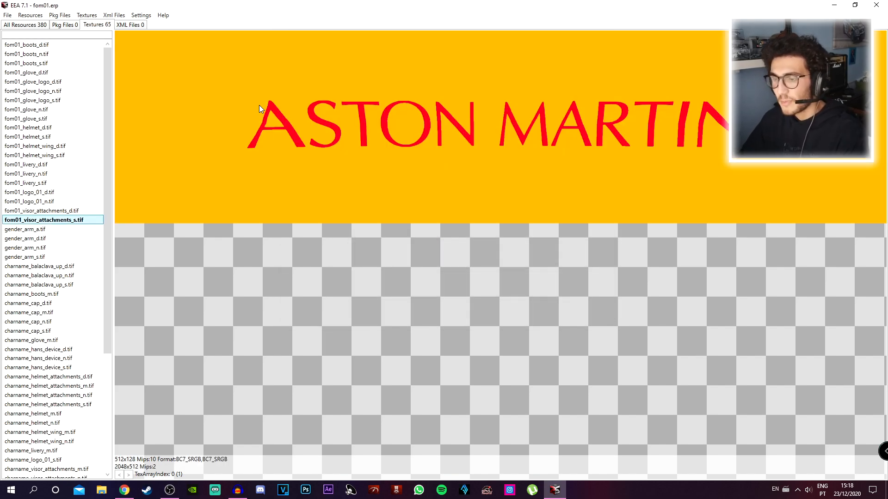
Step: Save the edited archive over the existing fom01.erp
left_click(7, 15)
left_click(41, 37)
key("Escape")
Step: Open fom01_gloves.erp from the character_package\team_livery\fom01 folder
left_click(7, 15)
left_click(27, 26)
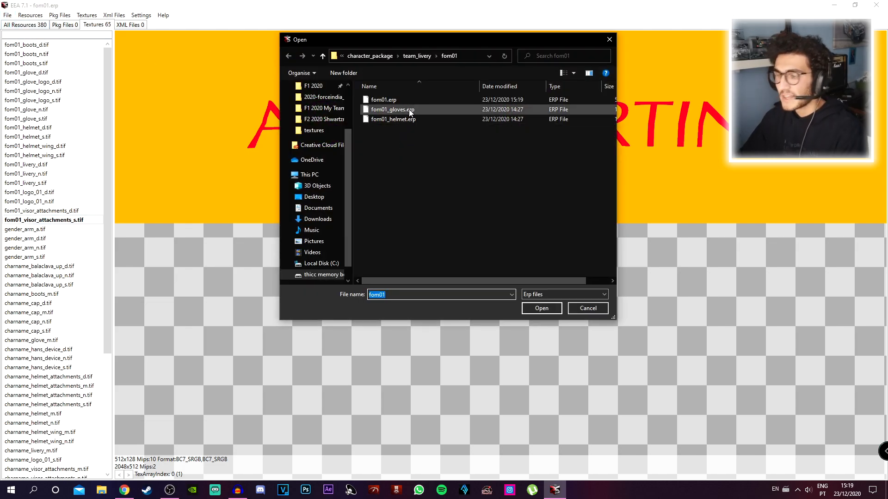
double_click(409, 109)
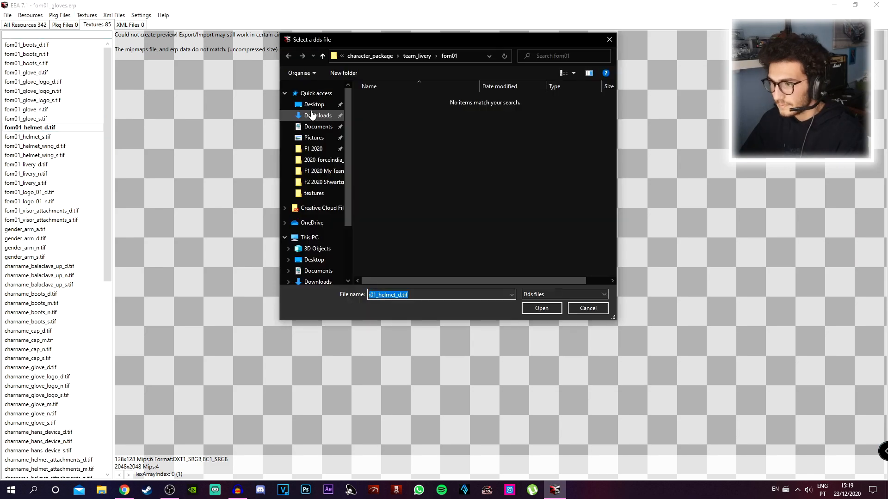
Step: Import the matching Helmet folder DDS files into the fom01 helmet and helmet wing d and s textures of fom01_gloves.erp
key("Escape")
left_click(38, 138)
left_click(58, 146)
left_click(86, 15)
left_click(95, 36)
left_click(51, 156)
left_click(87, 15)
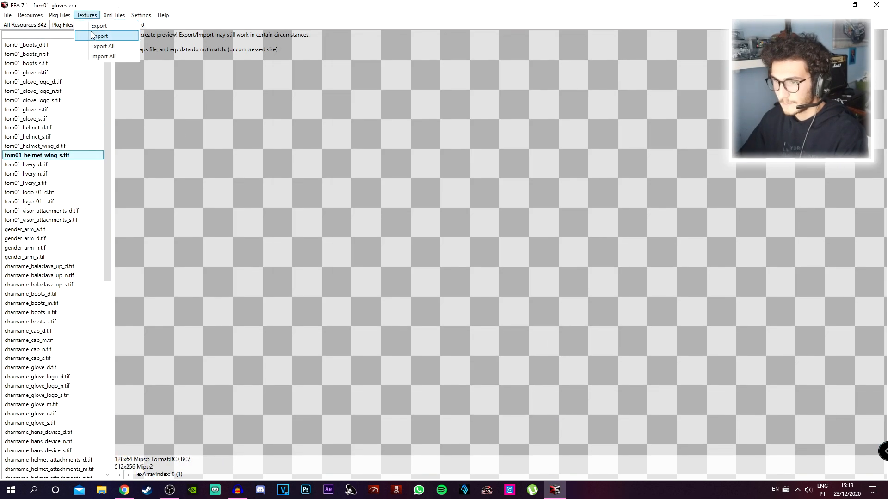
left_click(94, 36)
Step: Import the Visor Attathments and Visor Attathments S DDS files into the fom01 visor attachment textures of fom01_gloves.erp
left_click(51, 211)
left_click(51, 220)
left_click(86, 15)
left_click(96, 36)
Step: Open fom01_helmet.erp and import the Helmet and Helmet S DDS files into fom01_helmet_d.tif and fom01_helmet_s.tif
left_click(7, 16)
left_click(27, 26)
left_click(49, 128)
left_click(54, 137)
left_click(86, 17)
left_click(99, 36)
Step: Import the Wing and Wing S DDS files into fom01_helmet_wing_d.tif and fom01_helmet_wing_s.tif of fom01_helmet.erp
left_click(49, 146)
left_click(86, 15)
left_click(97, 36)
double_click(406, 252)
left_click(50, 155)
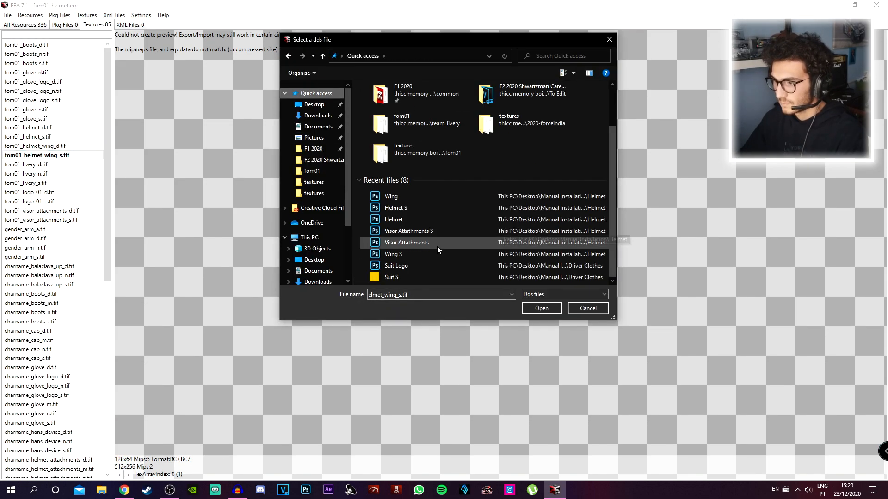
Step: Import the Visor Attathments and Visor Attathments S DDS files into the fom01 visor attachment d and s textures of fom01_helmet.erp
left_click(51, 211)
left_click(97, 36)
left_click(313, 95)
double_click(407, 253)
left_click(51, 220)
left_click(86, 16)
left_click(96, 36)
left_click(312, 94)
double_click(418, 254)
key("Return")
Step: Save the edited archive over the existing fom01_helmet.erp
left_click(6, 17)
left_click(23, 34)
key("Return")
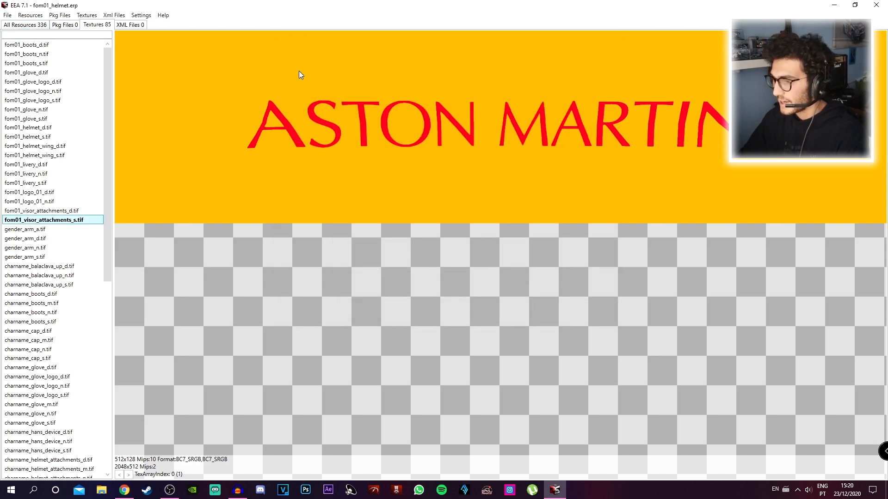
Step: Open incardriver_f1.erp from the animation_package\scenes\incardriver\2020 folder
left_click(5, 15)
left_click(27, 28)
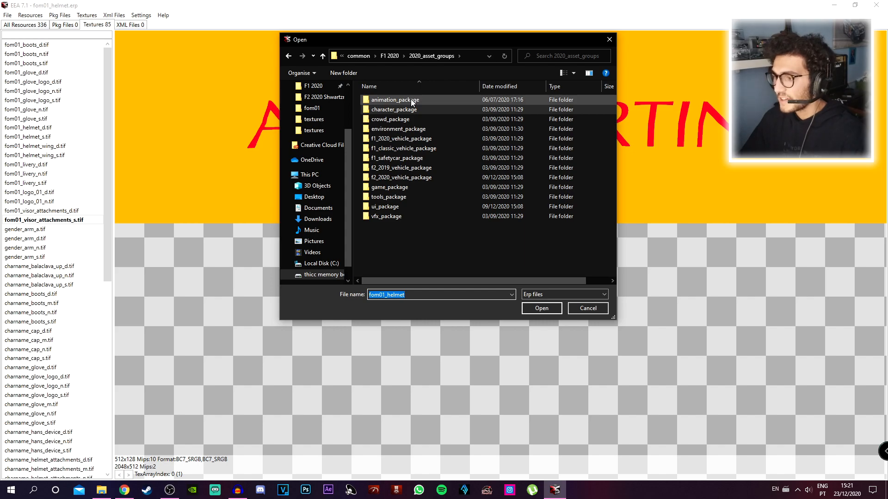
double_click(411, 99)
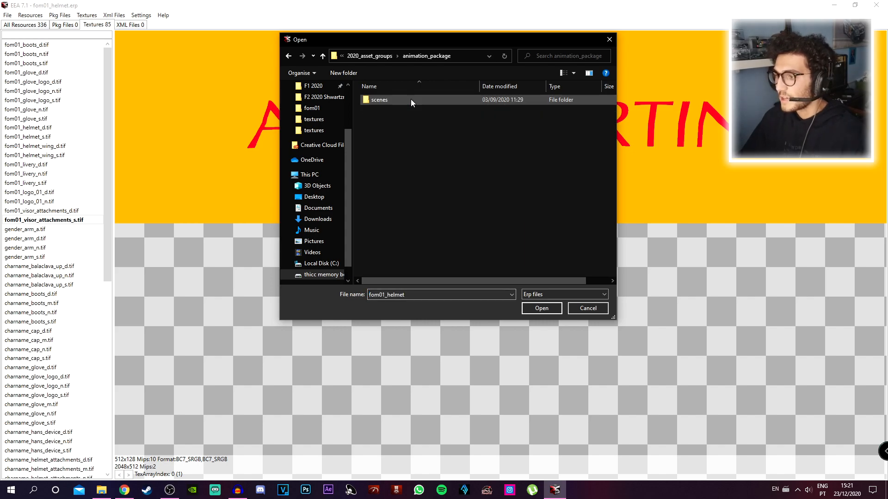
double_click(411, 99)
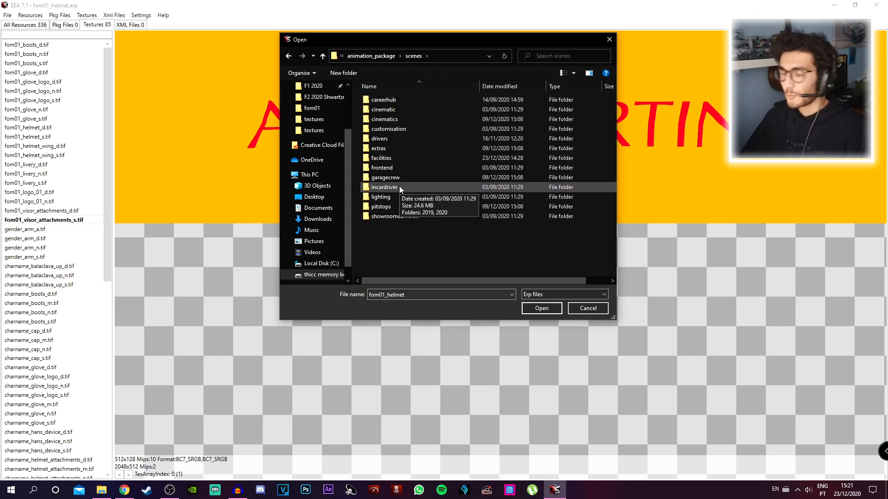
double_click(403, 185)
double_click(391, 110)
double_click(432, 107)
Step: Import the Umbrella DDS file from Desktop\Manual Installation into 2020-forceindia_umbrella_d.tif and save incardriver_f1.erp
left_click(67, 54)
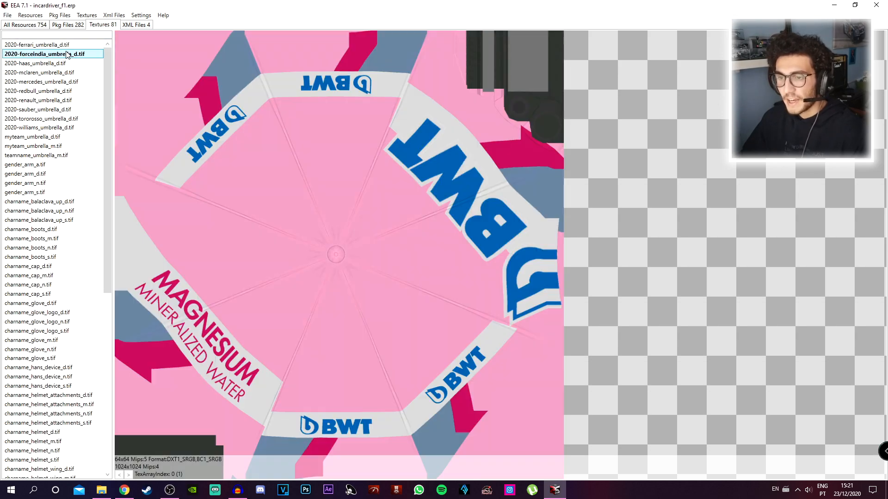
left_click(83, 19)
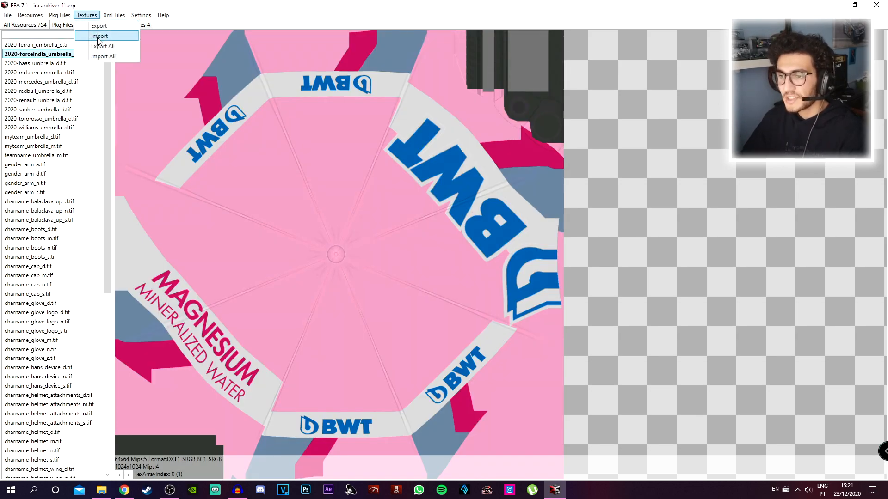
left_click(96, 39)
left_click(314, 104)
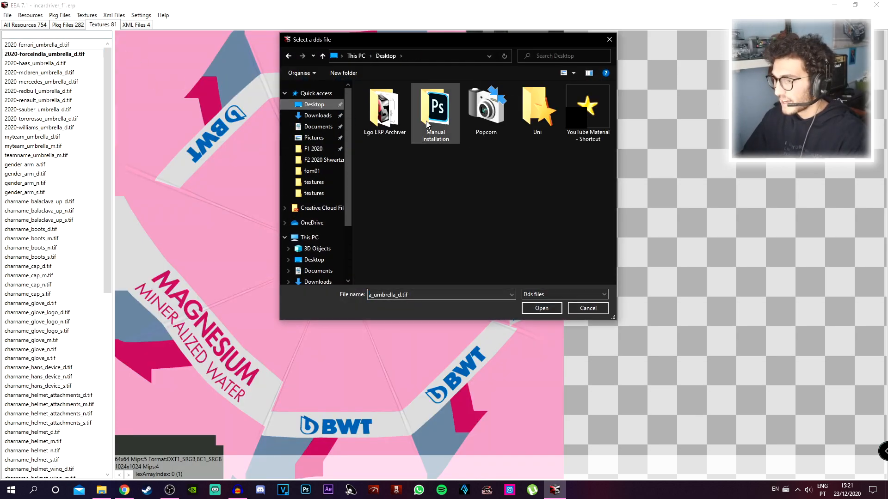
double_click(436, 111)
left_click(389, 148)
key("Return")
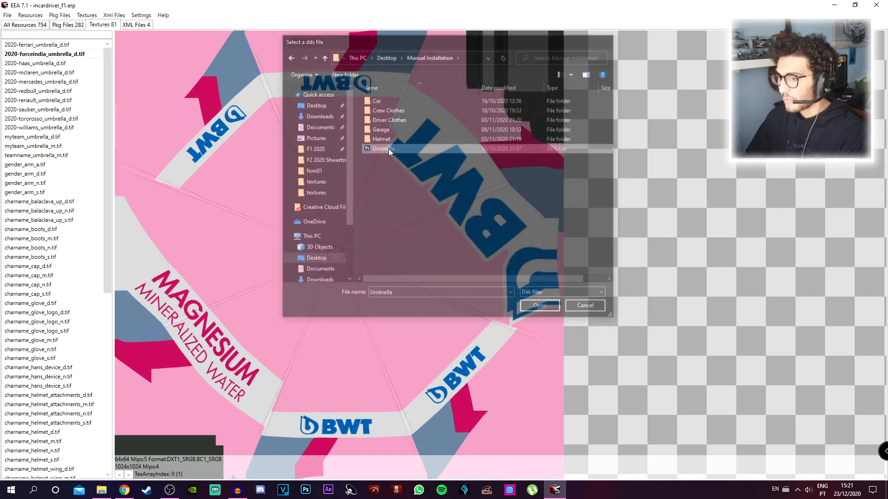
key("Return")
key("Return")
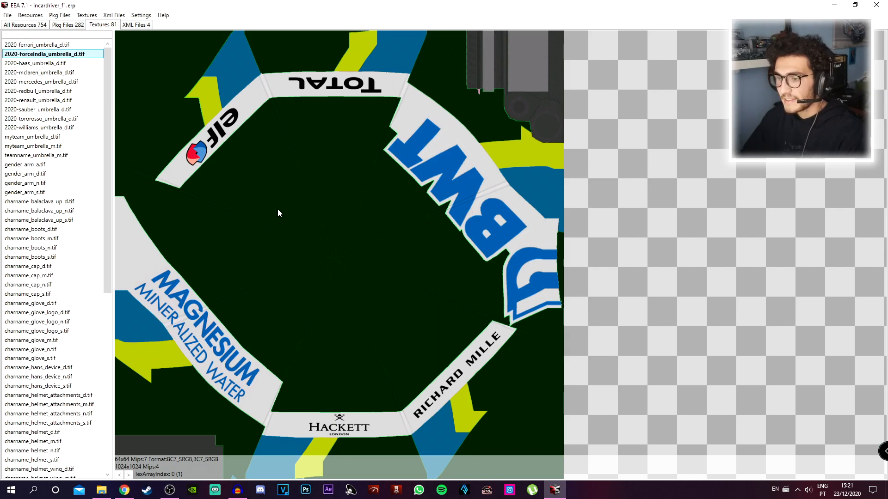
left_click(23, 36)
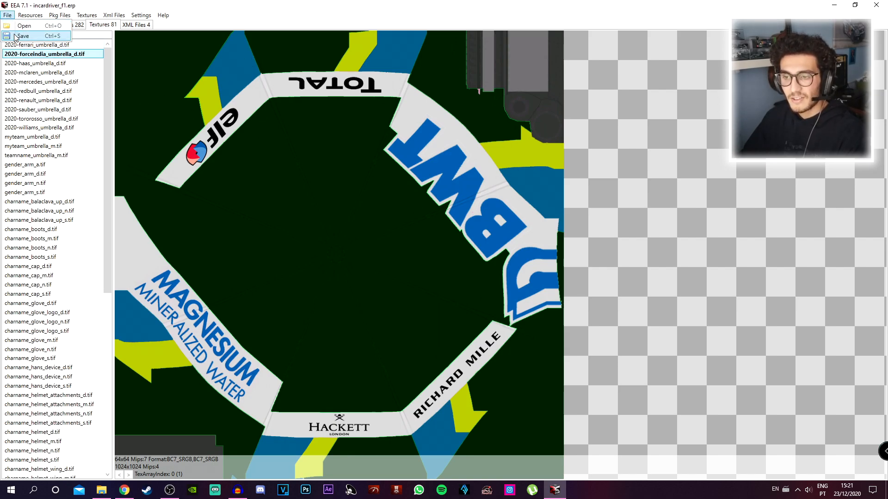
key("Return")
Step: Open garagecrew.erp from the animation_package\scenes\garagecrew\2020 folder
left_click(8, 15)
left_click(18, 26)
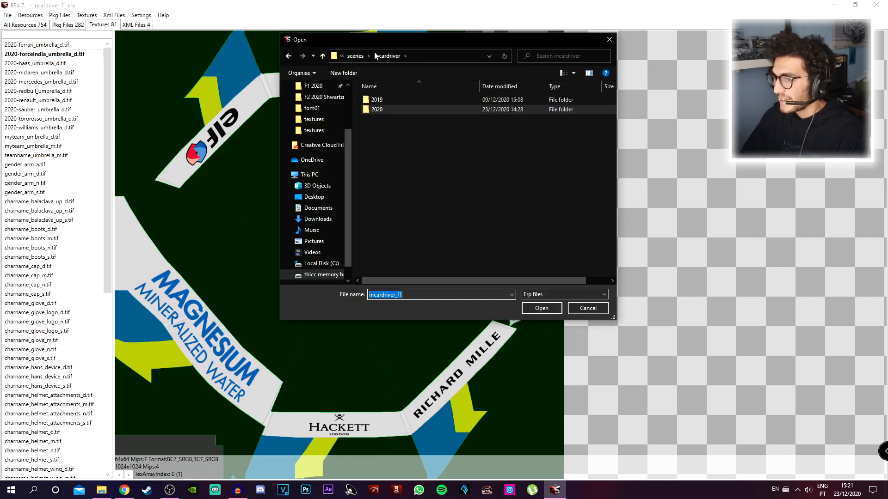
left_click(355, 56)
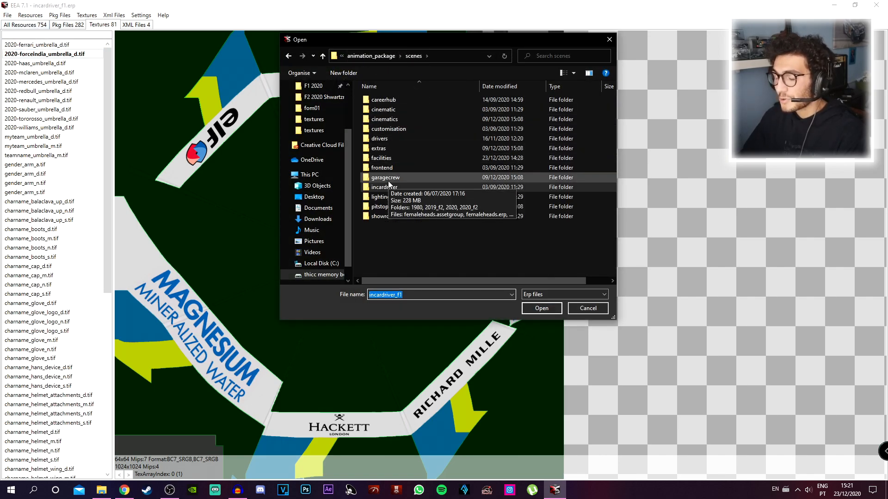
left_click(393, 177)
double_click(394, 176)
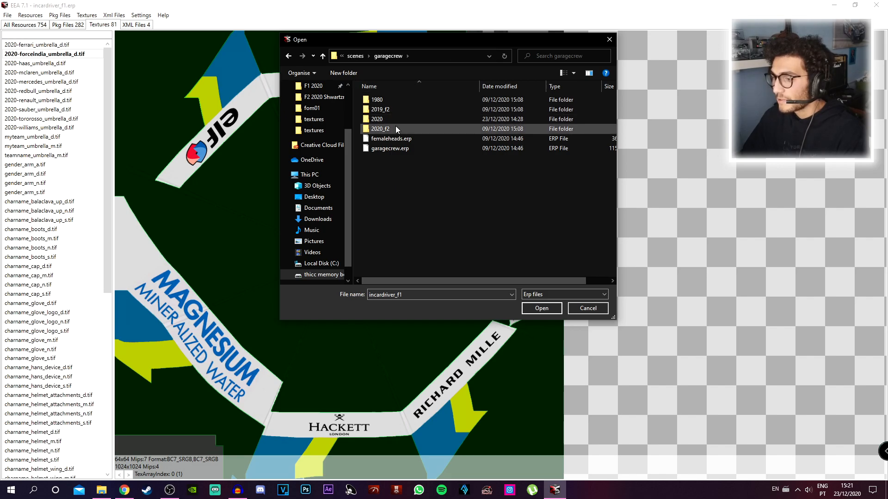
double_click(395, 121)
double_click(393, 109)
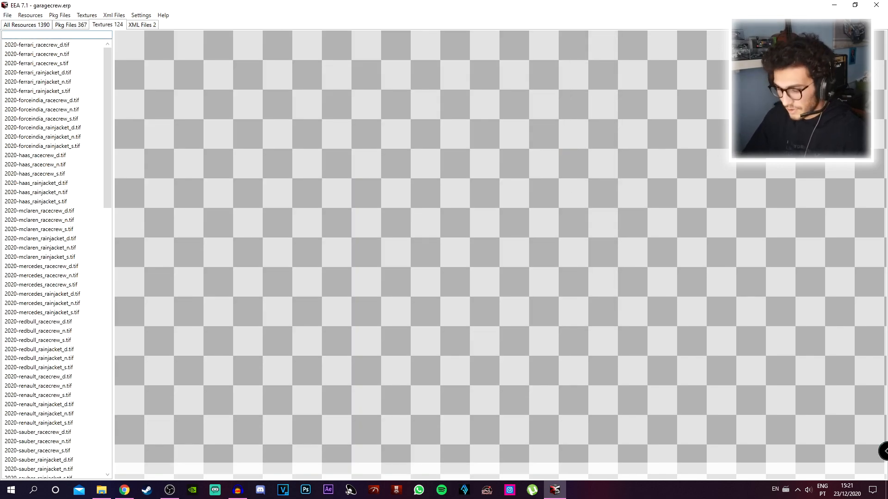
Step: Filter the textures by "force" and import the Race Crew DDS from Manual Installation\Crew Clothes into 2020-forceindia_racecrew_d.tif
type("force")
left_click(40, 45)
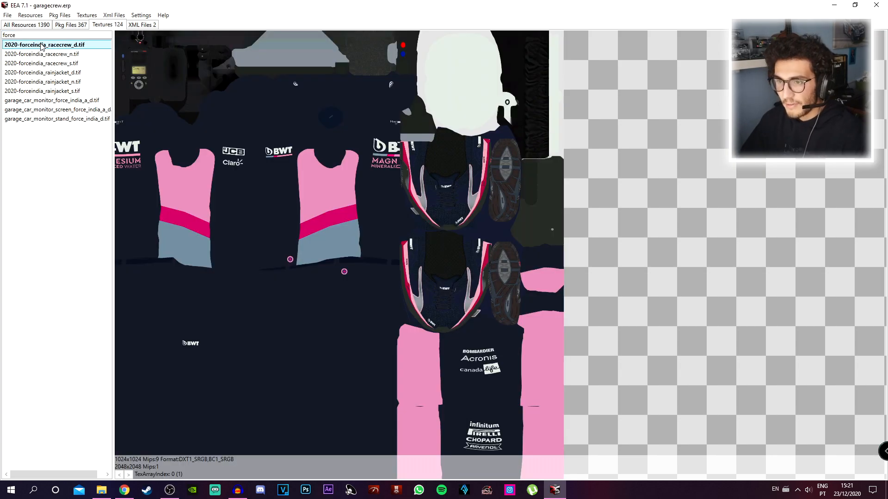
left_click(86, 15)
left_click(103, 46)
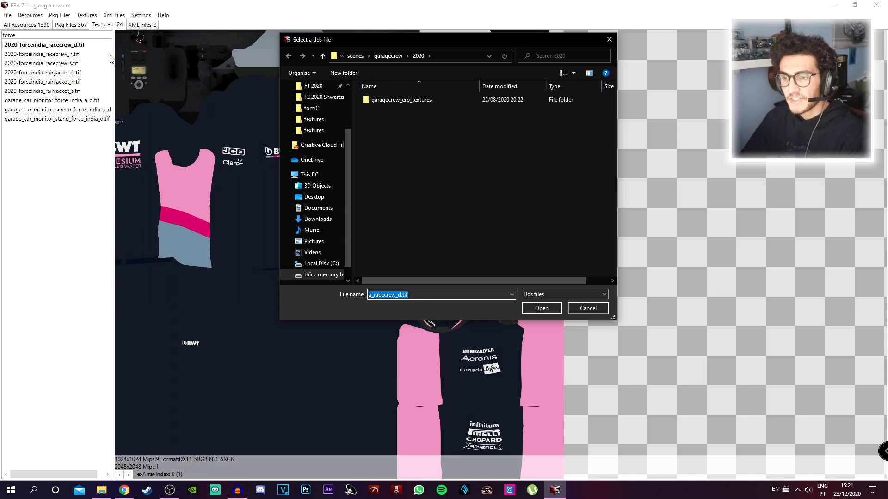
scroll(315, 185, "up", 3)
left_click(314, 104)
double_click(430, 124)
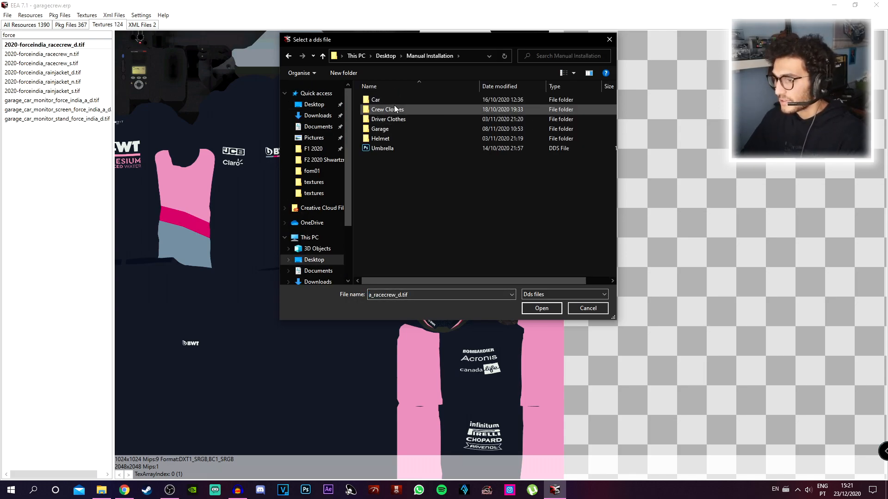
double_click(395, 107)
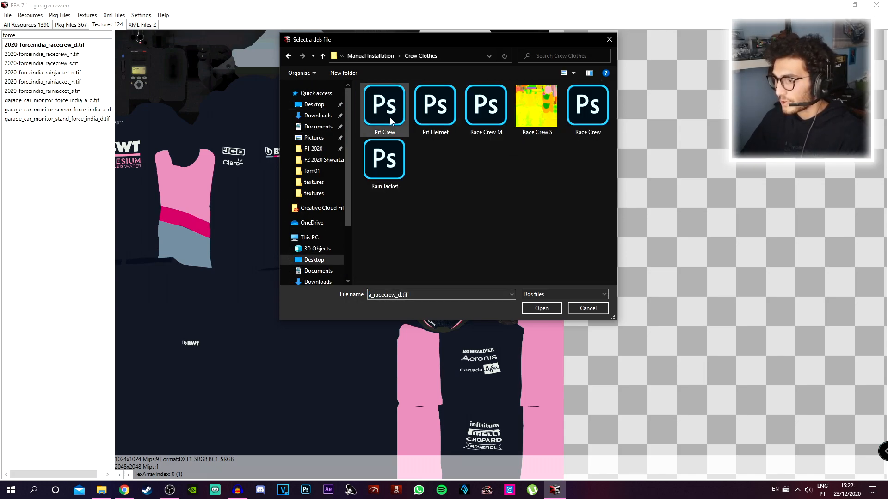
double_click(581, 131)
key("Return")
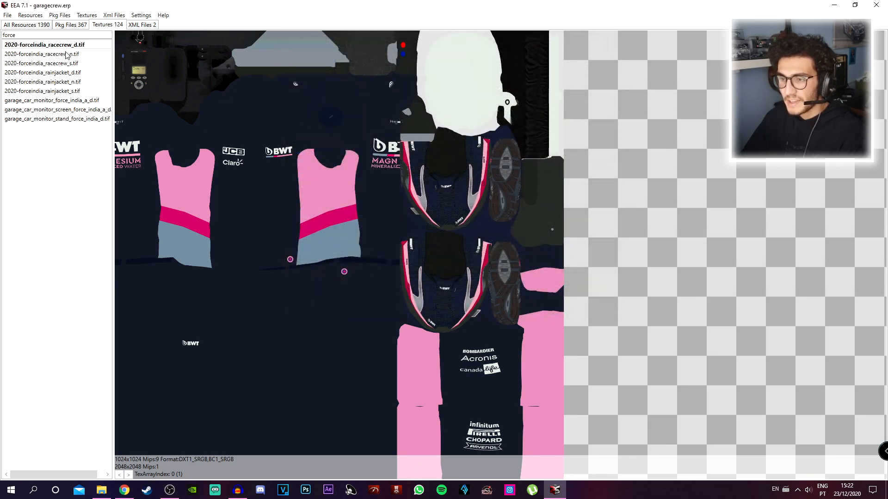
left_click(67, 55)
left_click(87, 15)
left_click(99, 36)
scroll(299, 96, "up", 2)
left_click(590, 309)
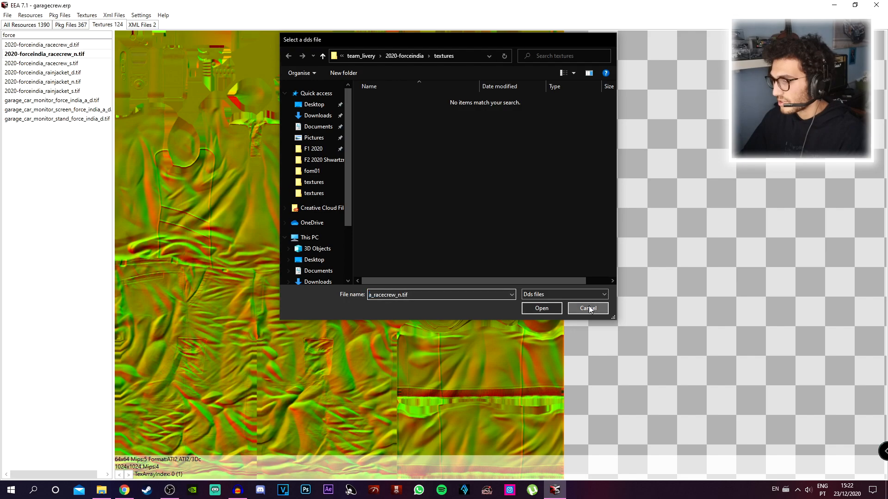
Step: Import the Race Crew S DDS file from the Crew Clothes folder into 2020-forceindia_racecrew_s.tif
left_click(56, 64)
left_click(86, 15)
left_click(100, 35)
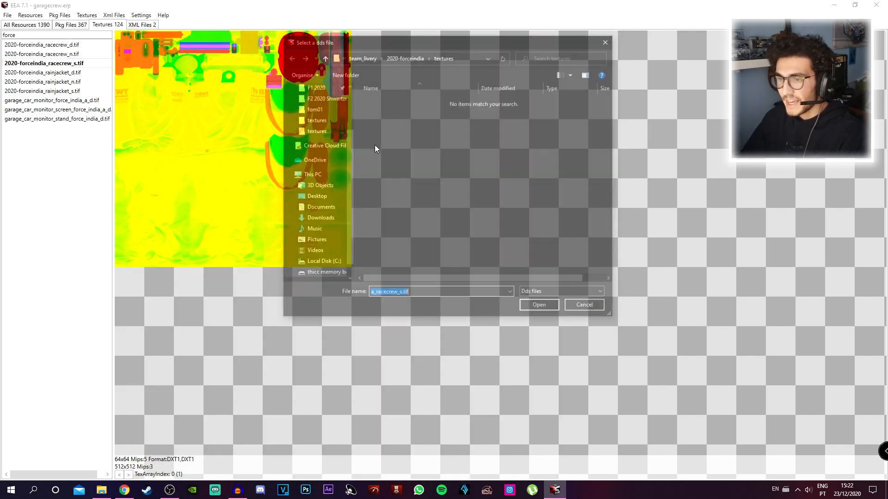
scroll(321, 134, "up", 2)
left_click(317, 94)
left_click(421, 272)
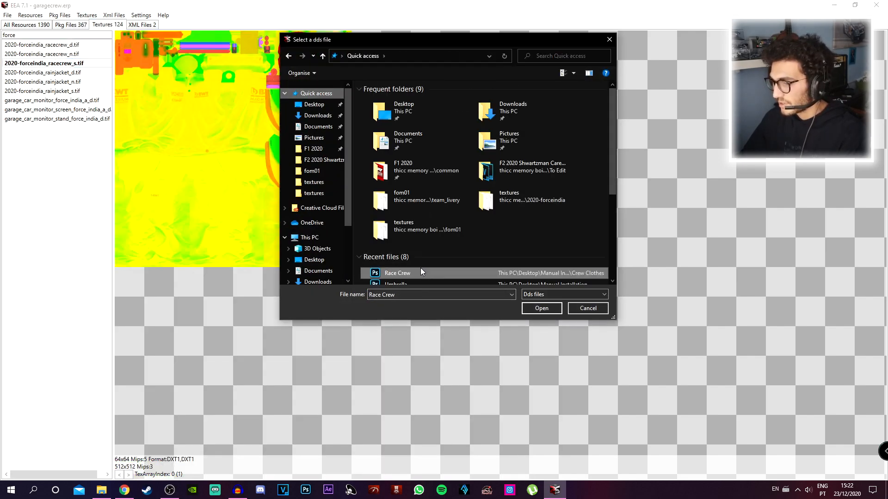
right_click(421, 272)
left_click(483, 439)
double_click(537, 117)
key("Return")
Step: Import the Rain Jacket DDS file from the Crew Clothes folder into 2020-forceindia_rainjacket_d.tif
left_click(65, 72)
left_click(86, 14)
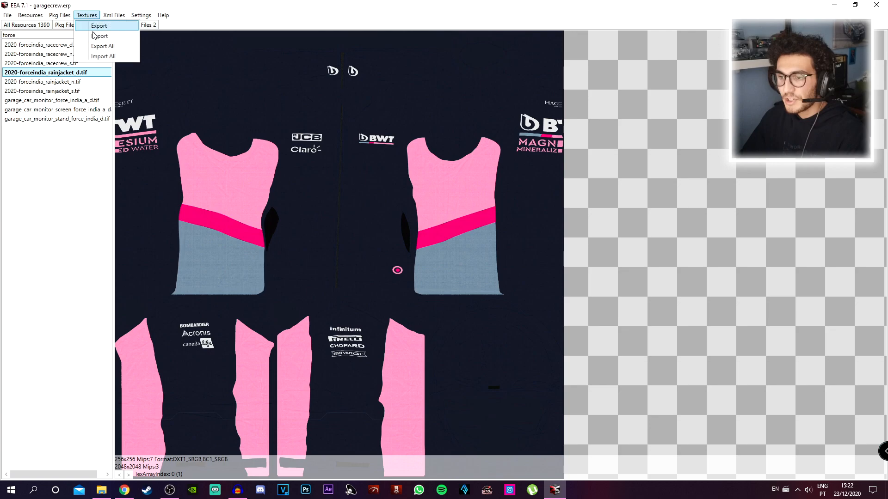
left_click(104, 49)
left_click(315, 93)
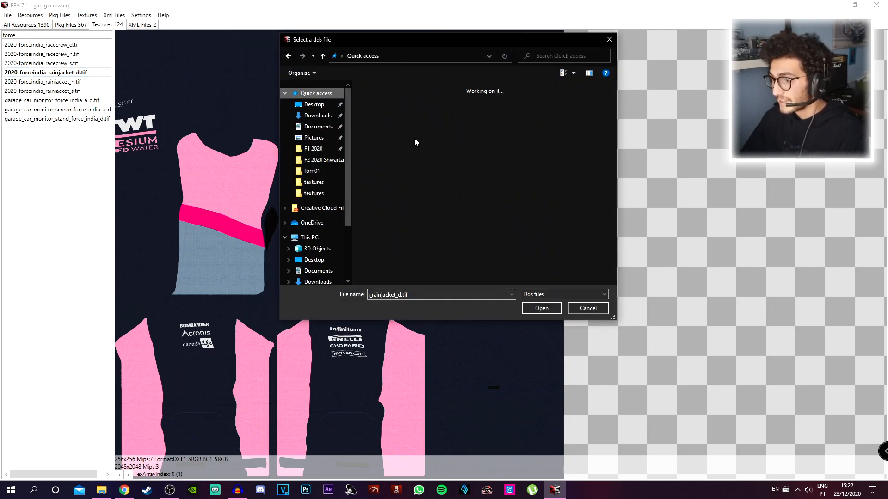
right_click(421, 272)
left_click(487, 440)
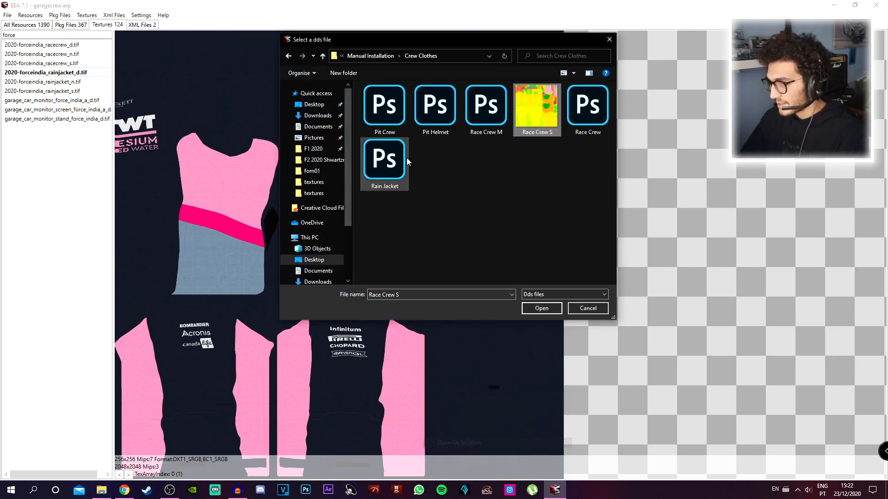
key("Return")
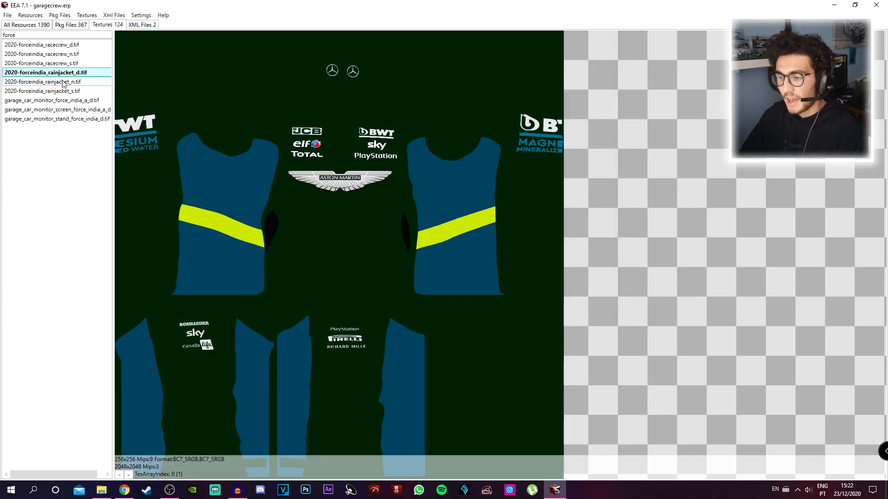
left_click(63, 82)
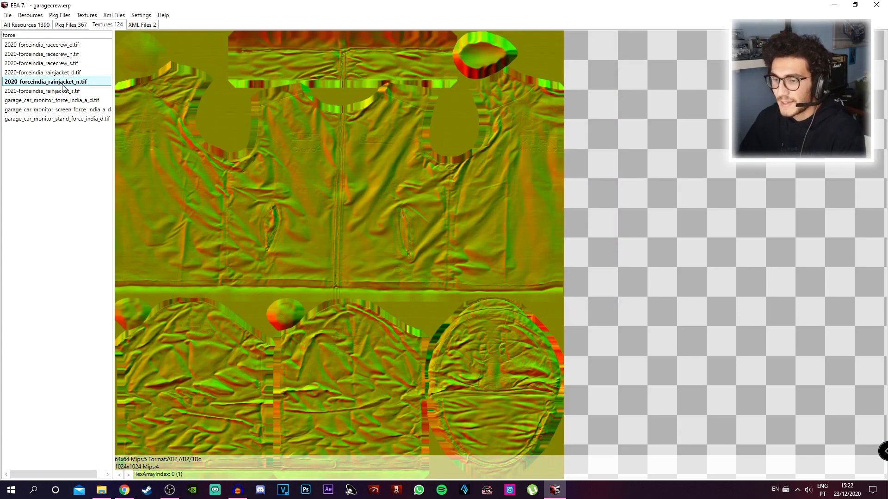
left_click(64, 91)
left_click(99, 35)
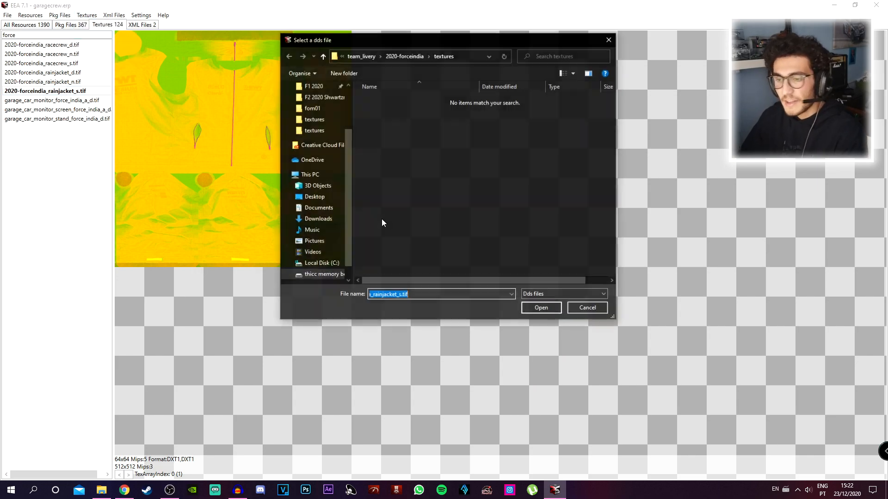
left_click(315, 93)
scroll(419, 222, "down", 3)
left_click(421, 196)
right_click(422, 196)
left_click(463, 368)
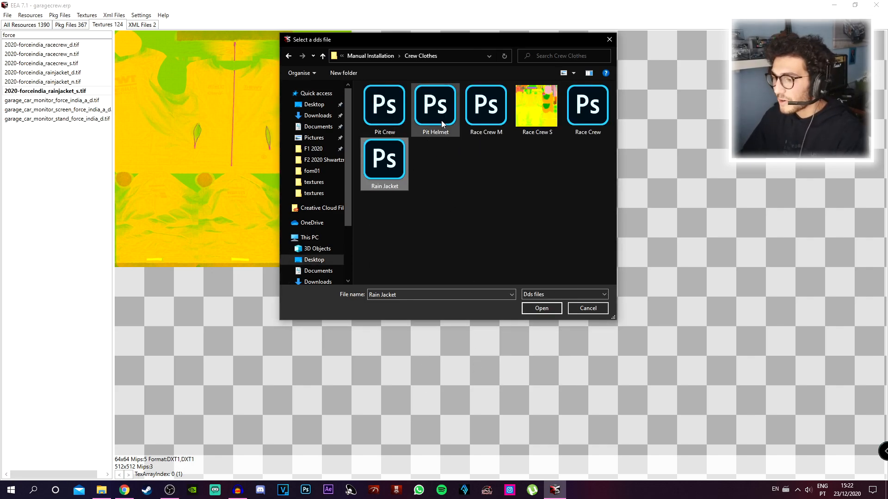
left_click(587, 310)
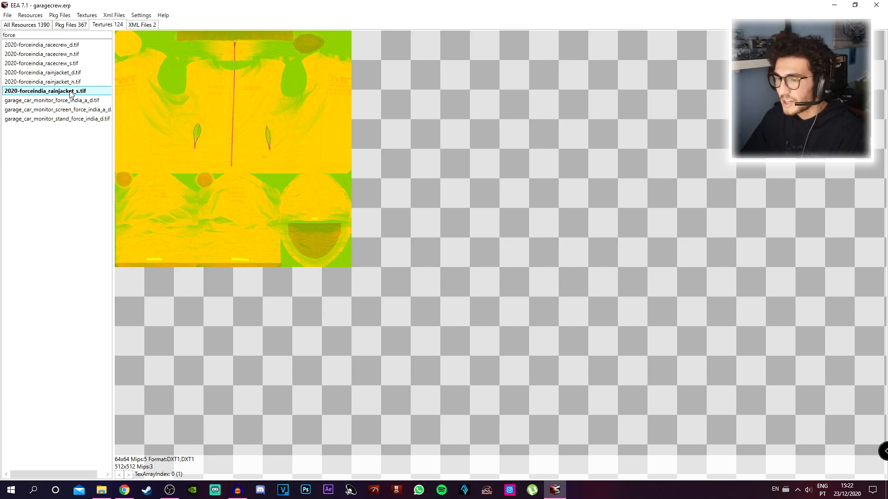
Step: Import the Monitor DDS file from Manual Installation\Garage\Monitor into garage_car_monitor_force_india_a_d.tif
key("Down")
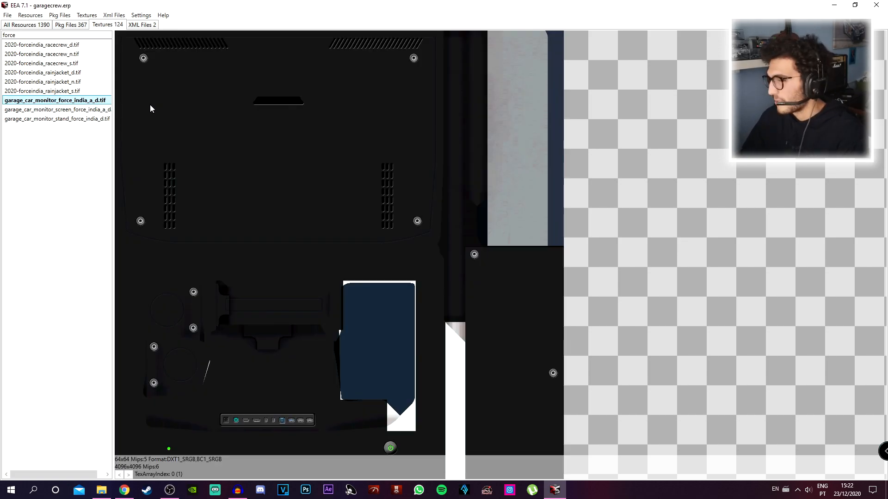
left_click(88, 17)
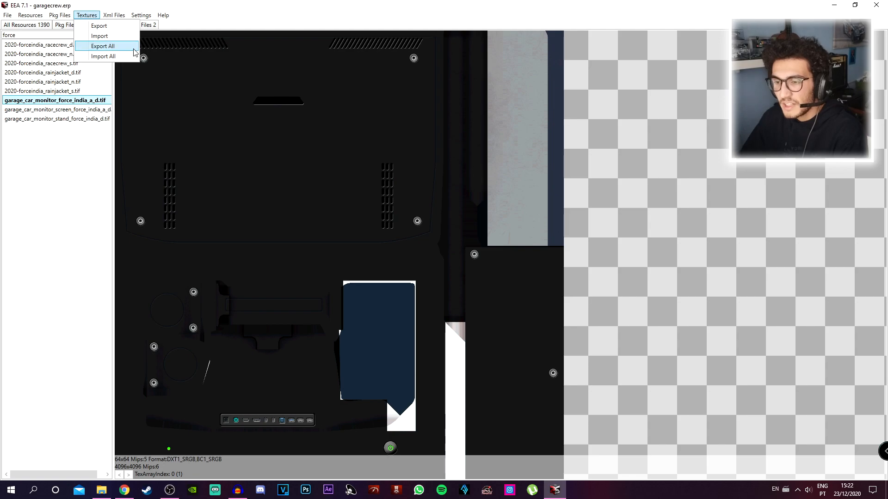
left_click(111, 35)
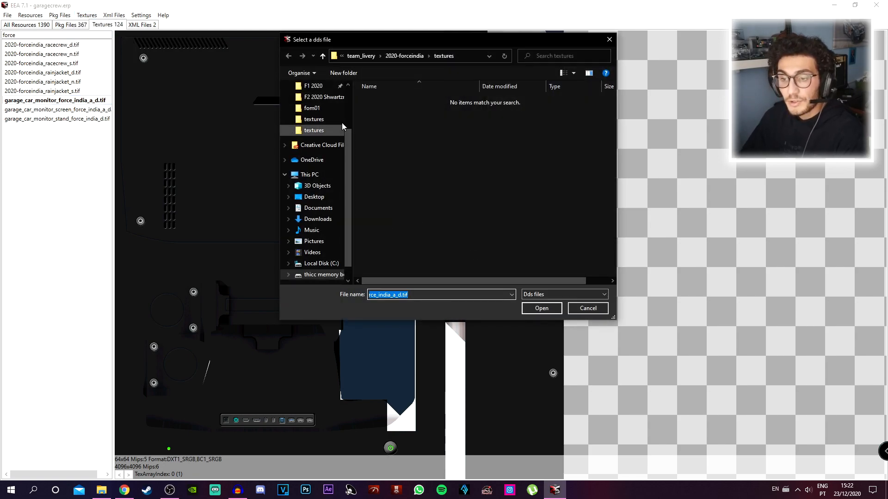
scroll(342, 131, "up", 3)
left_click(317, 93)
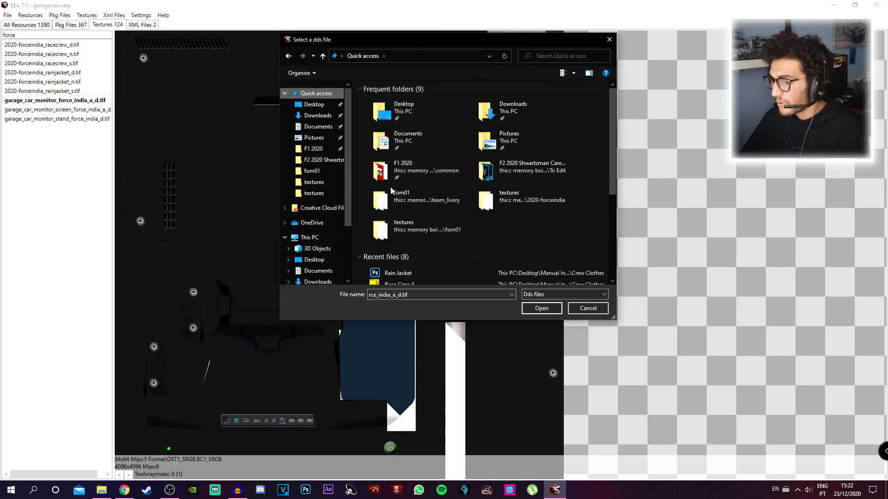
right_click(423, 274)
left_click(462, 447)
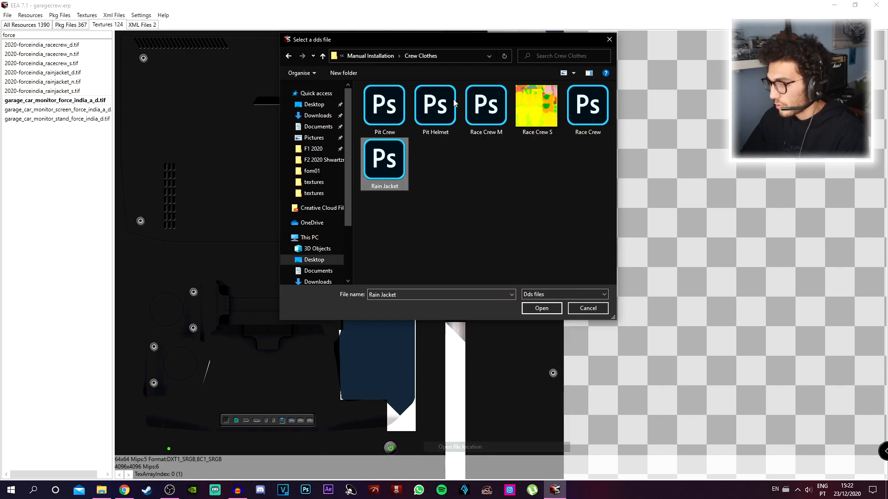
left_click(383, 56)
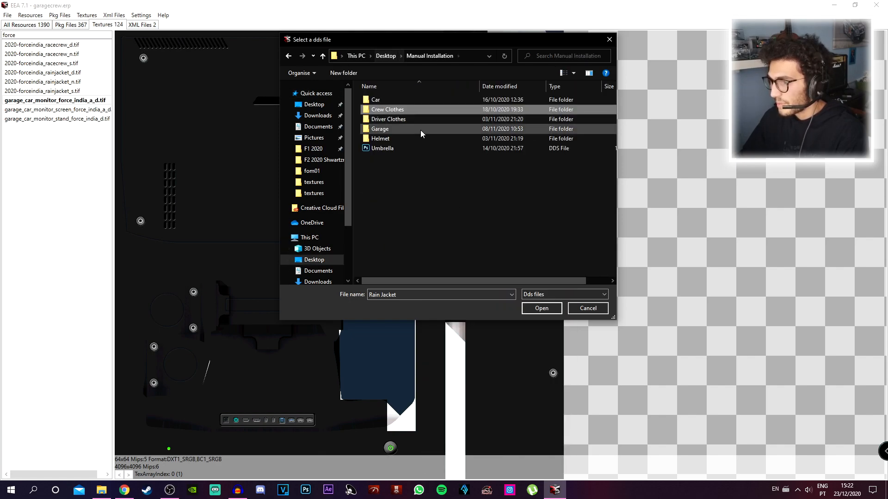
double_click(390, 129)
double_click(385, 104)
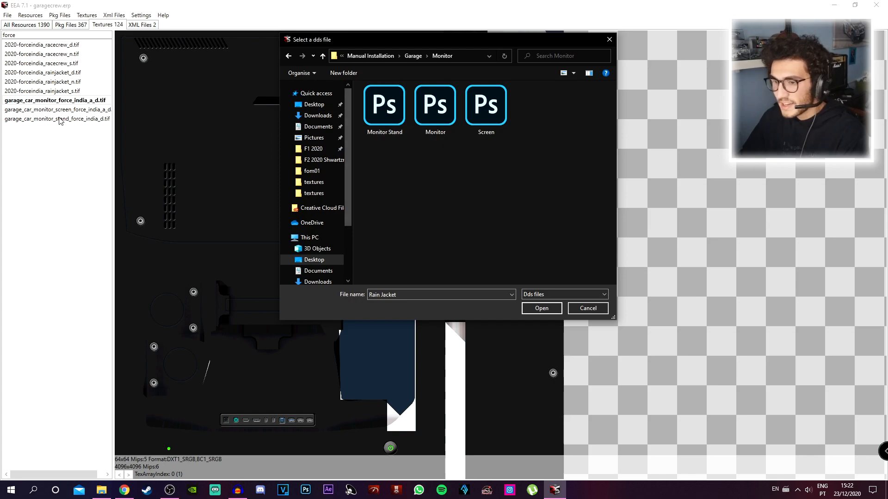
double_click(438, 119)
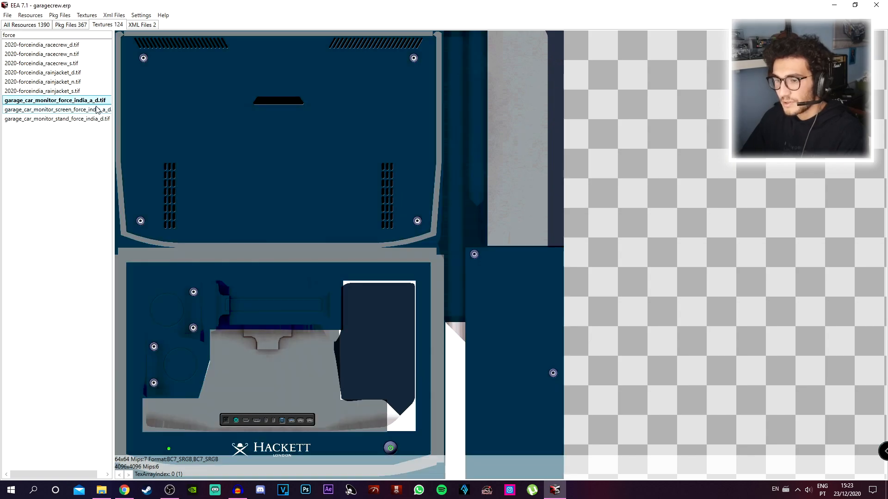
Step: Import the Screen DDS file from the Garage\Monitor folder into the garage_car_monitor_screen_force_india_a_d texture
left_click(96, 110)
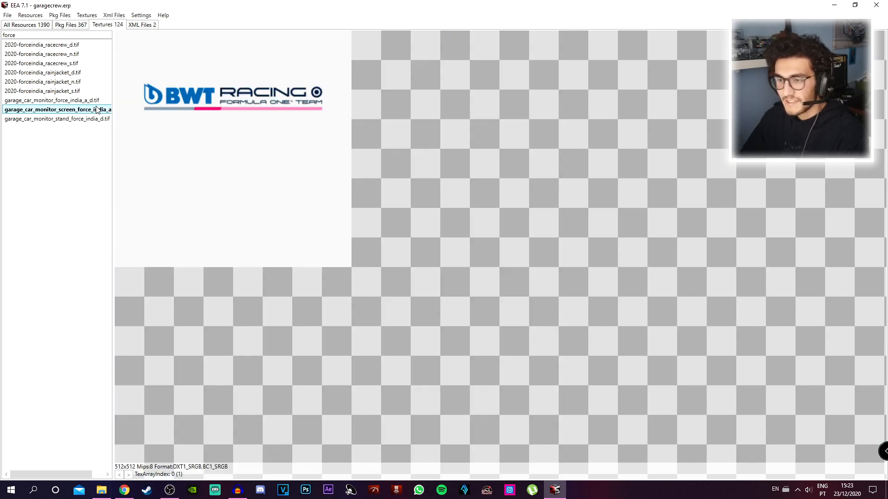
left_click(100, 36)
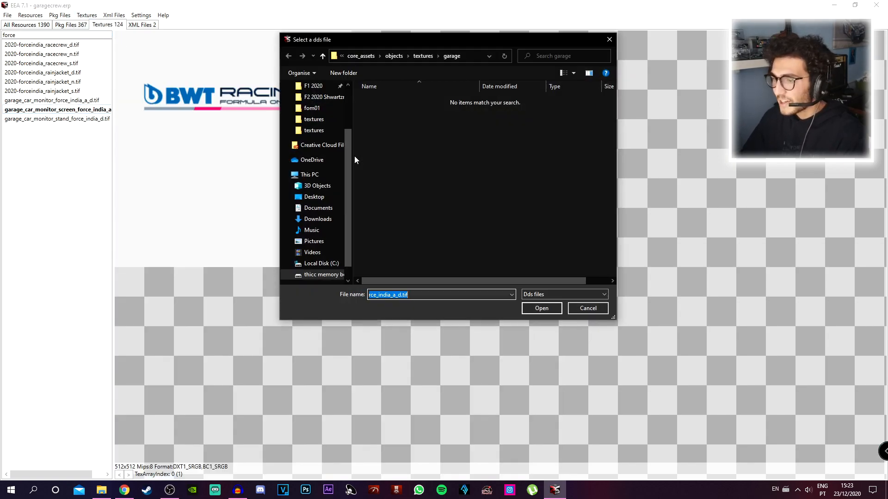
left_click(326, 95)
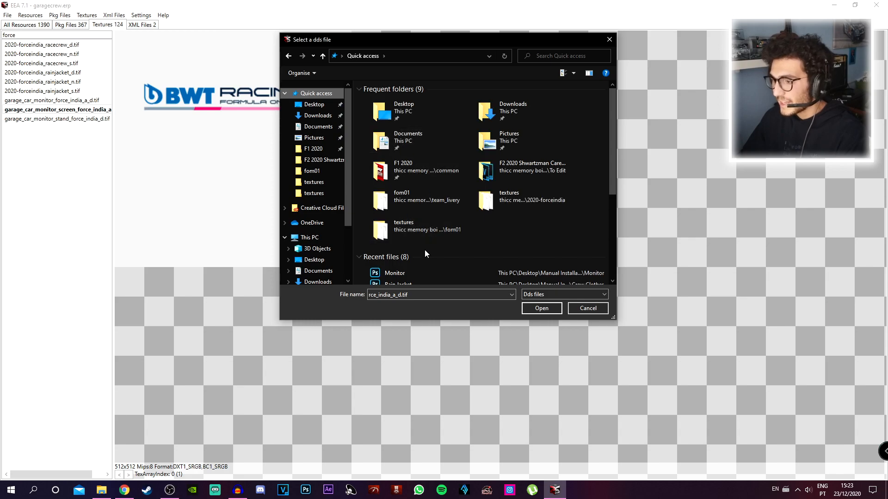
left_click(421, 271)
right_click(420, 272)
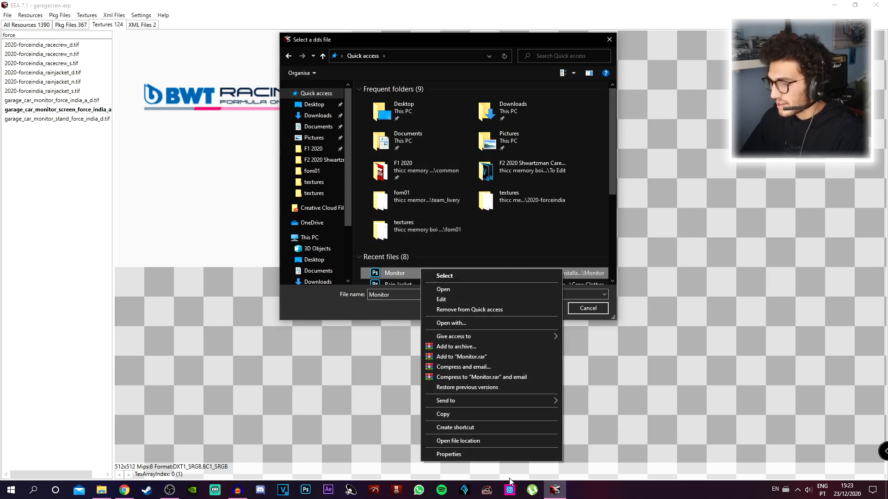
left_click(496, 441)
left_click(486, 109)
double_click(486, 109)
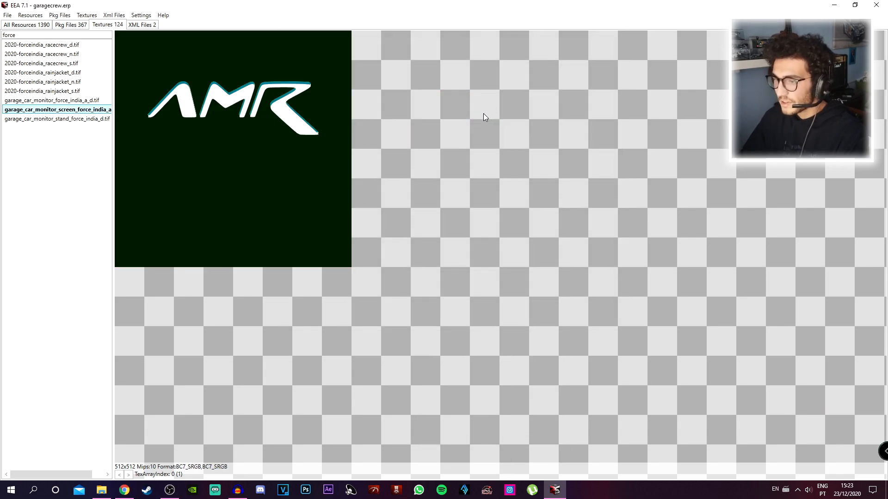
Step: Import the Monitor Stand DDS file into garage_car_monitor_stand_force_india_d.tif and save garagecrew.erp
left_click(58, 119)
left_click(87, 15)
left_click(101, 39)
double_click(391, 117)
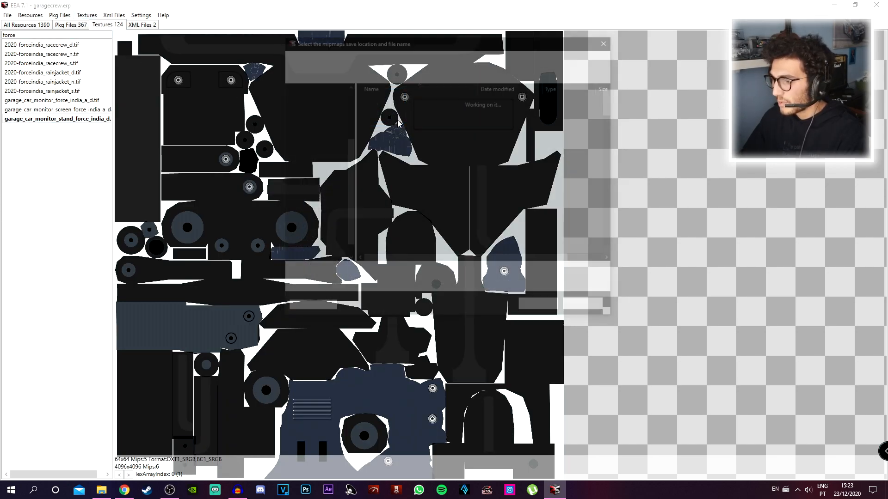
left_click(8, 16)
left_click(18, 37)
key("Escape")
Step: Open career_hub.erp from the animation_package\scenes\careerhub\race_day_r_n_d_area folder
left_click(8, 15)
left_click(16, 26)
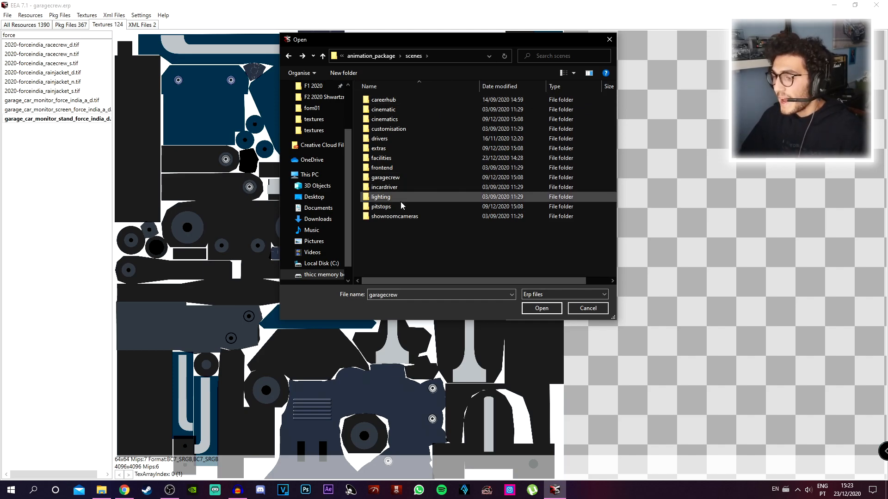
double_click(390, 99)
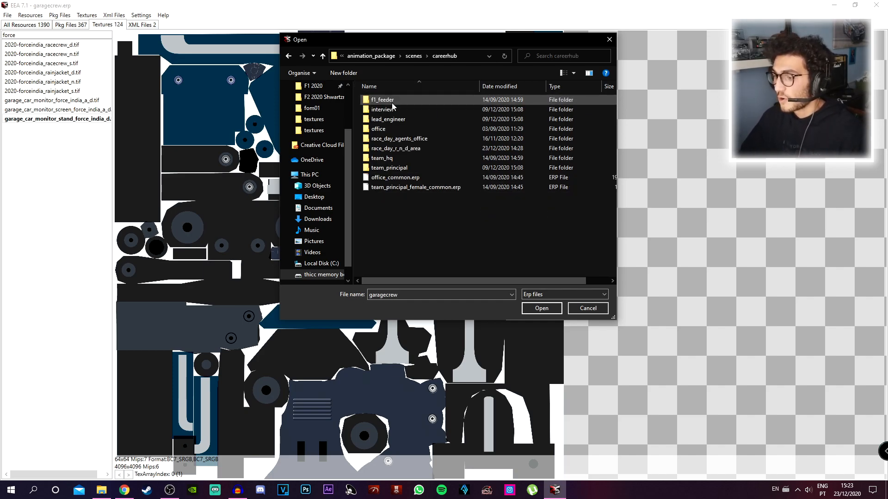
double_click(430, 147)
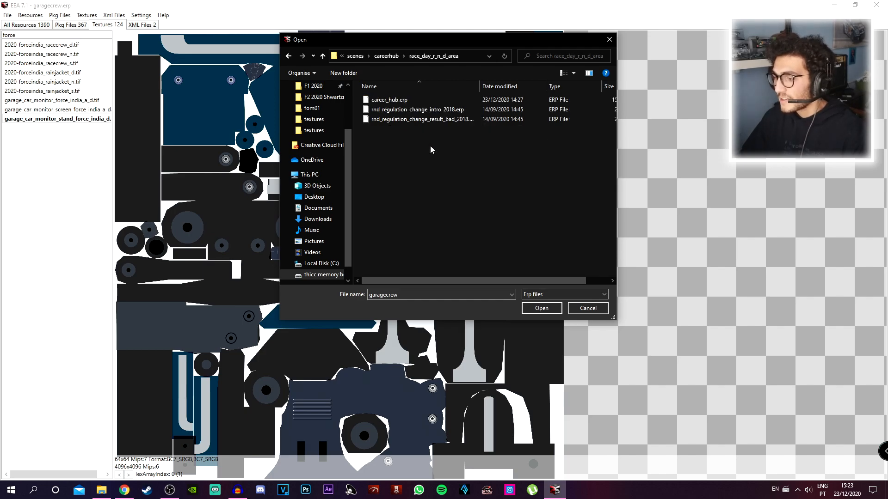
double_click(408, 100)
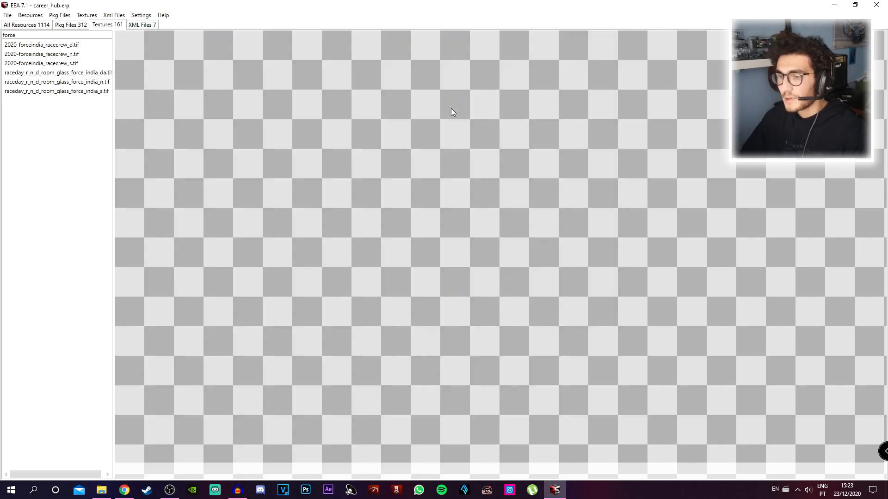
Step: Import the Race Crew and Race Crew S DDS files into the 2020-forceindia_racecrew_d and racecrew_s textures and save career_hub.erp
left_click(44, 45)
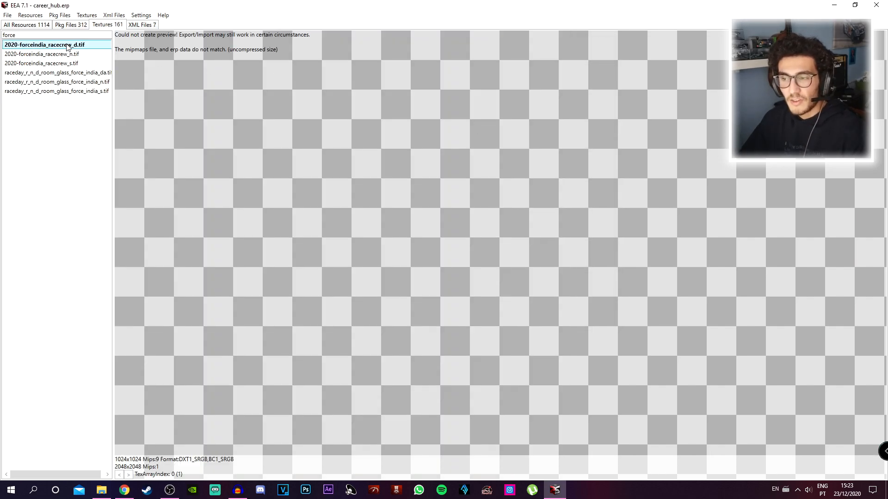
left_click(87, 16)
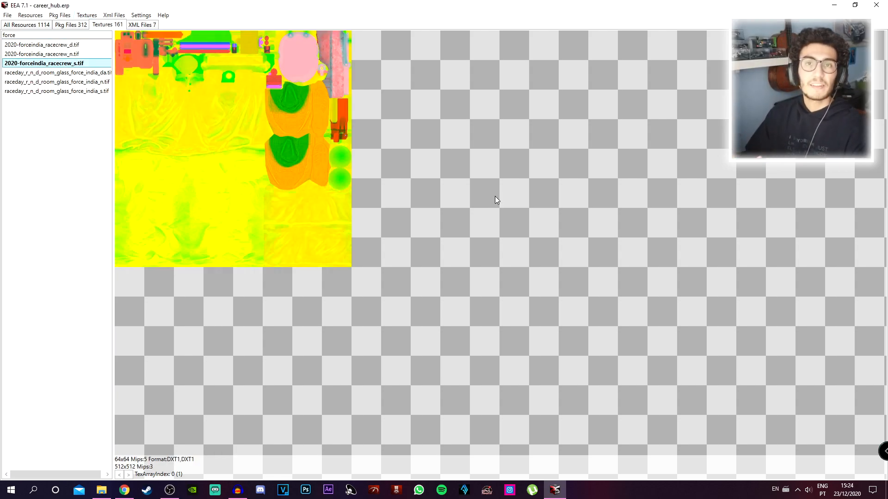
left_click(8, 15)
left_click(38, 39)
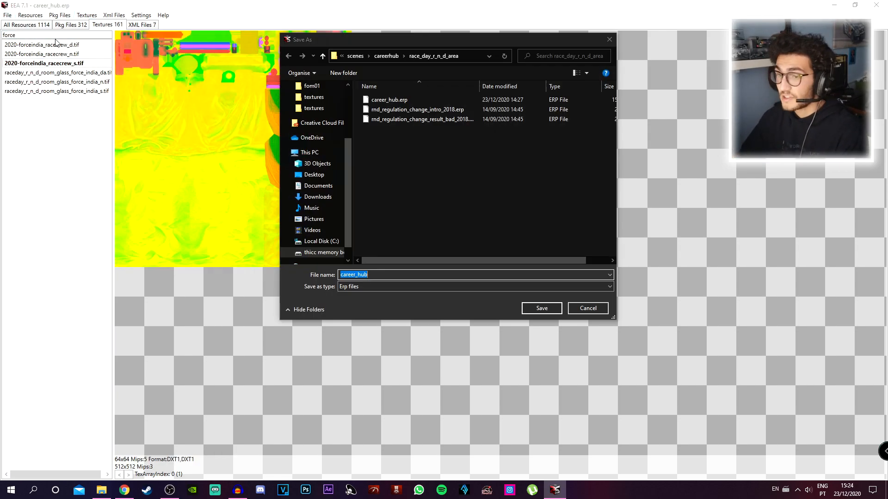
Step: Open pitstop.erp from the animation_package\scenes\pitstops\2020 folder
left_click(7, 16)
left_click(23, 26)
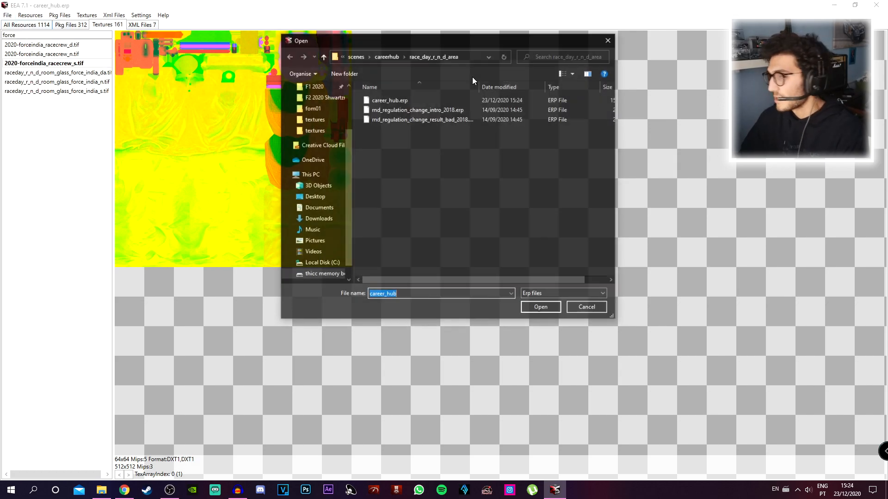
left_click(384, 56)
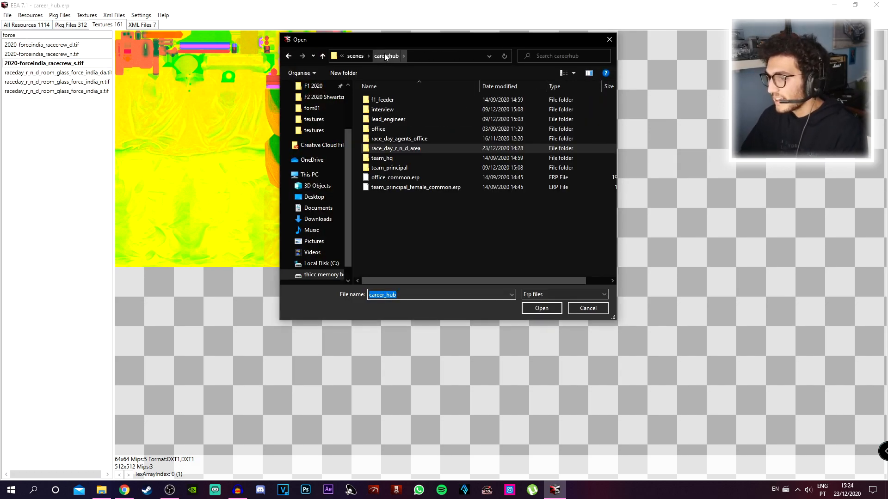
left_click(355, 56)
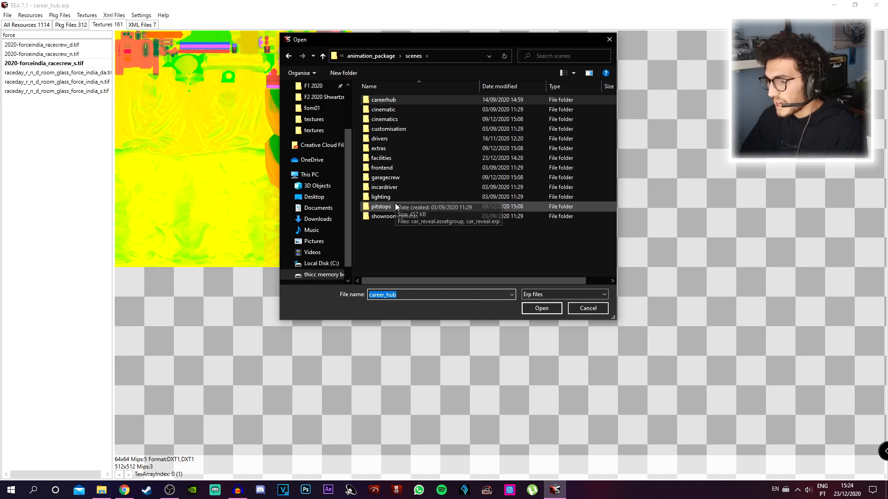
double_click(395, 204)
double_click(392, 119)
double_click(395, 109)
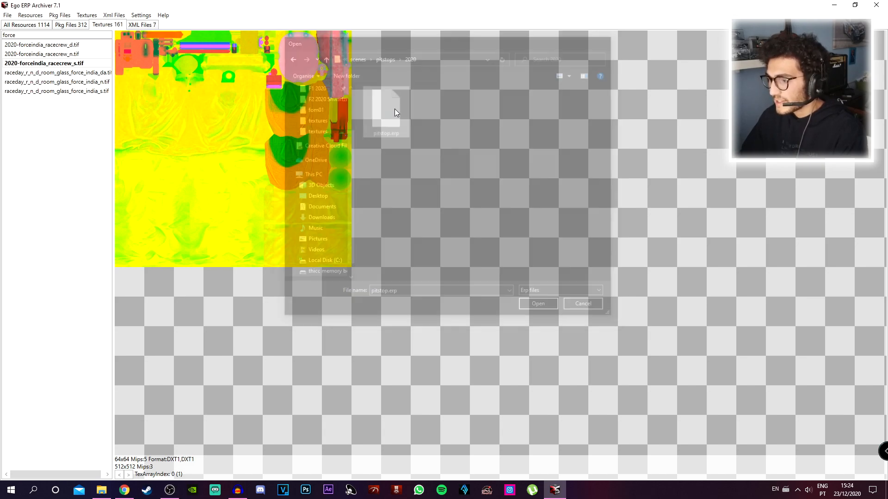
Step: Import the Pit Crew DDS file from the Crew Clothes folder into 2020-forceindia_pitcrew_d.tif
left_click(39, 100)
left_click(42, 137)
left_click(51, 63)
left_click(58, 44)
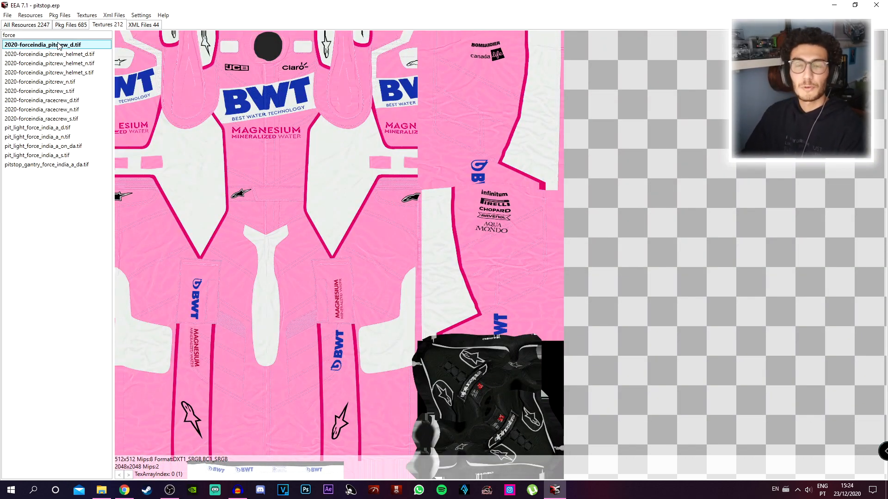
left_click(86, 15)
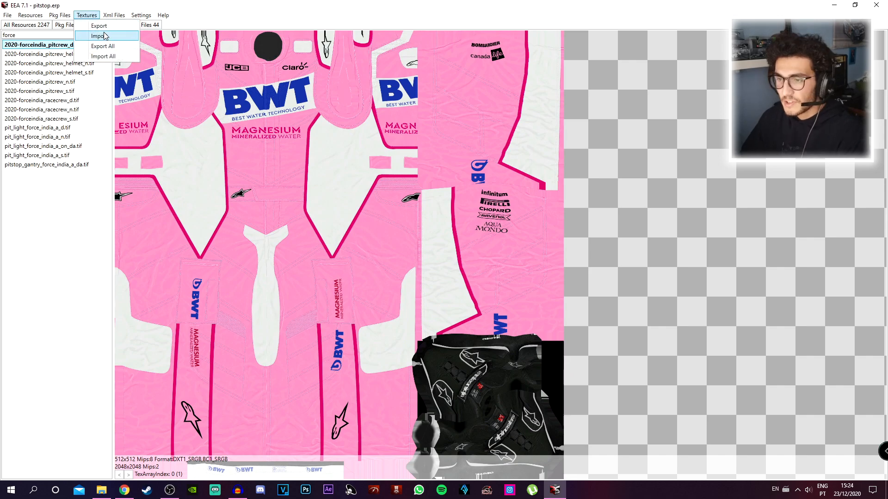
left_click(97, 35)
left_click(309, 94)
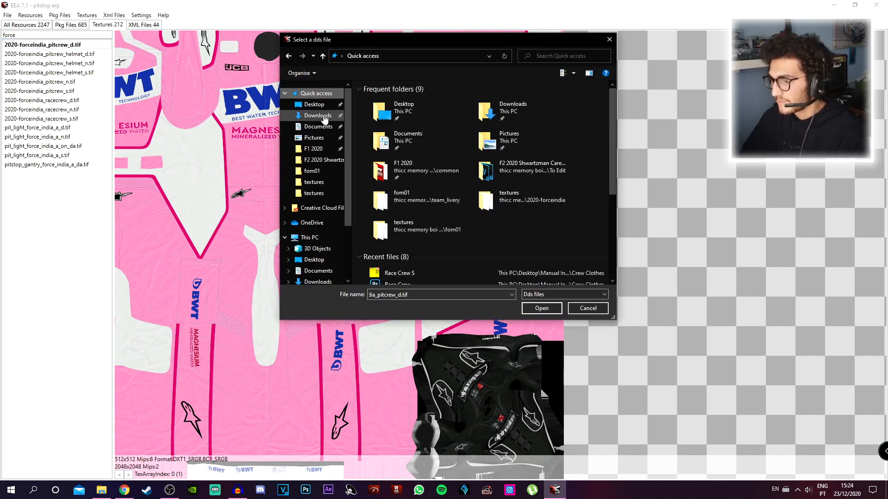
left_click(420, 273)
right_click(420, 272)
left_click(486, 444)
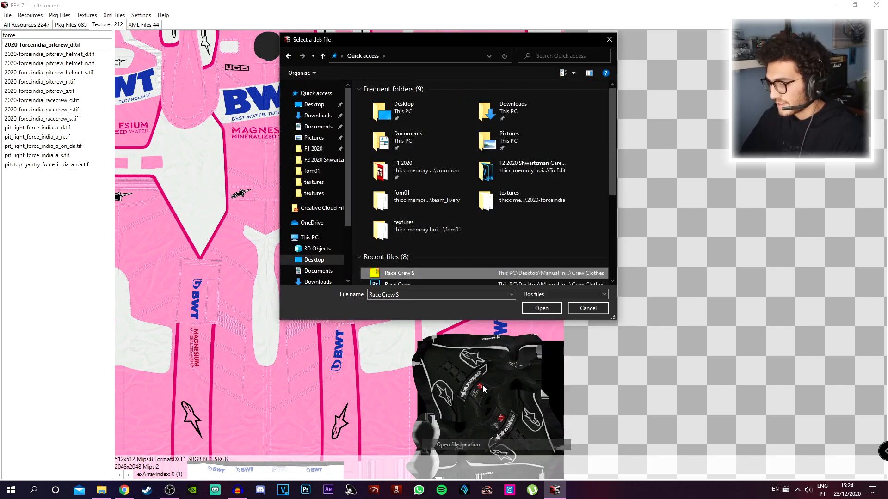
double_click(382, 111)
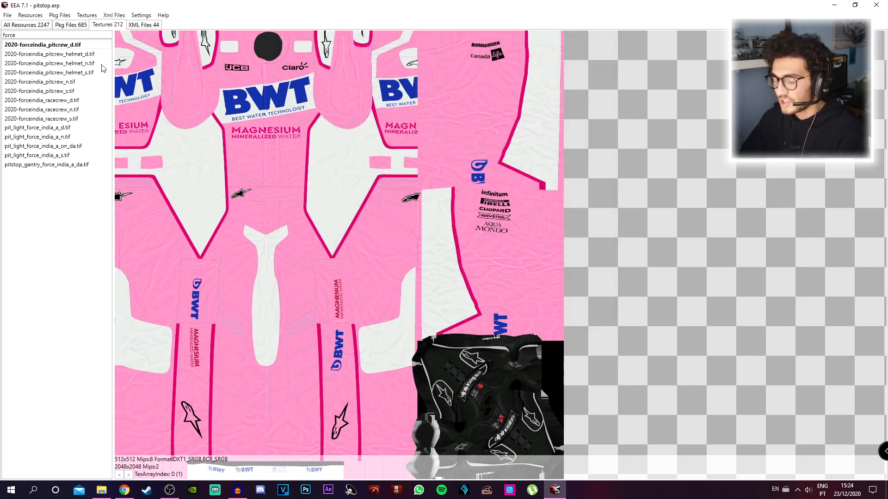
Step: Import the Pit Helmet DDS file from the Crew Clothes folder into 2020-forceindia_pitcrew_helmet_d.tif
left_click(99, 54)
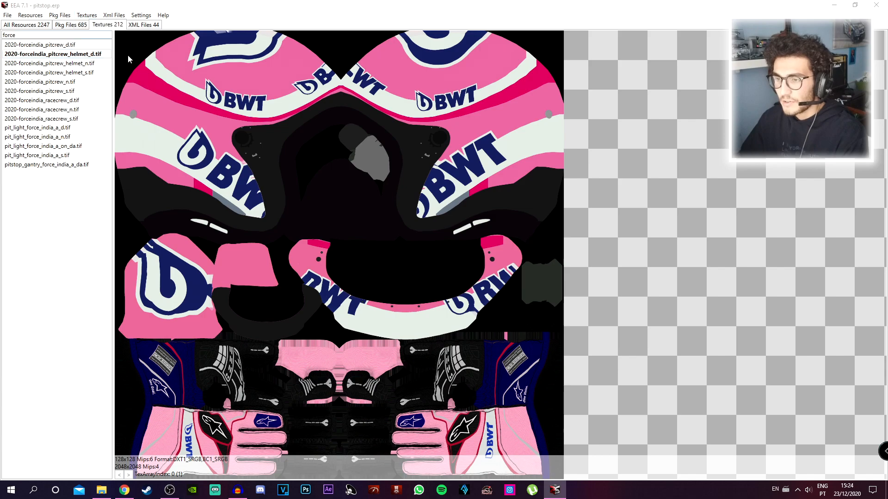
scroll(317, 120, "up", 2)
left_click(322, 94)
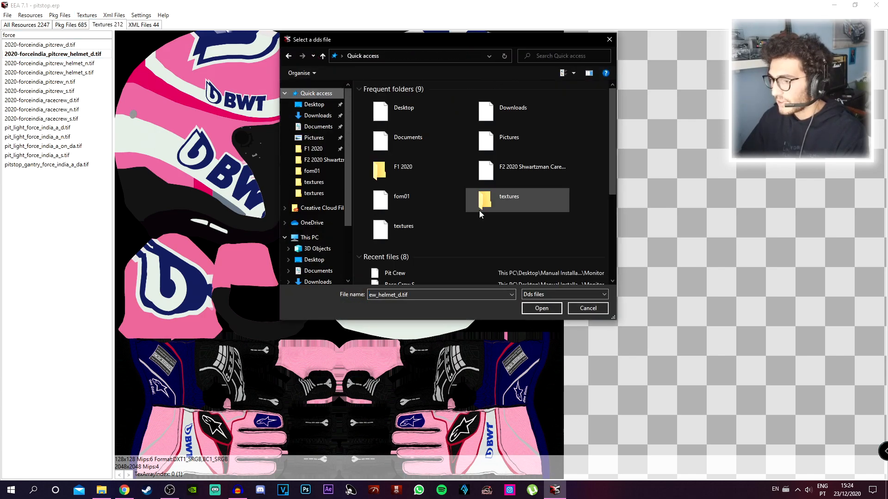
right_click(416, 271)
left_click(490, 442)
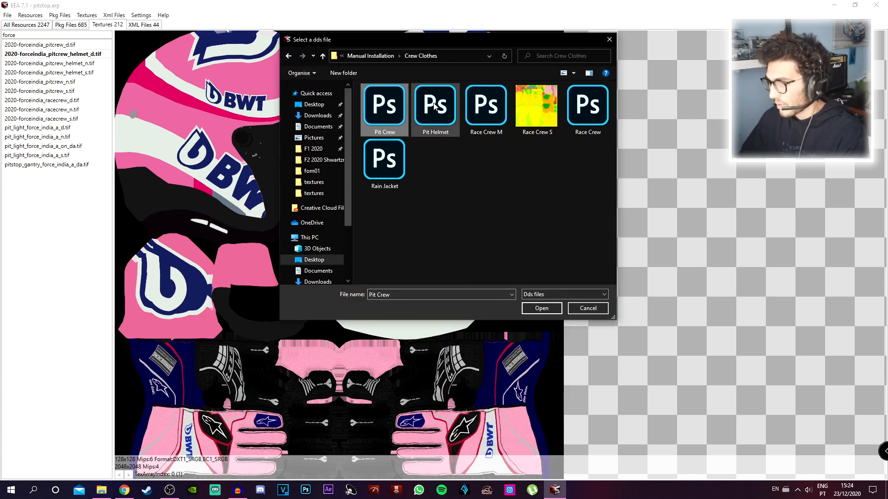
double_click(434, 106)
key("Return")
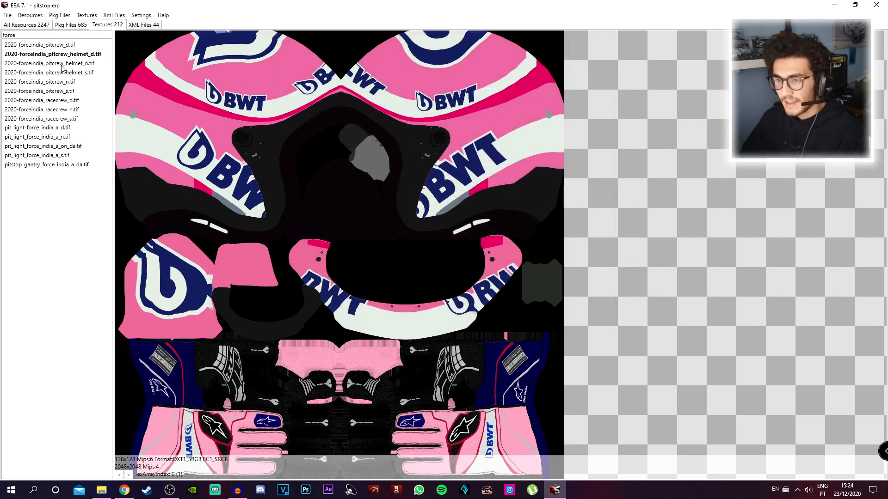
Step: Import the Race Crew DDS file into 2020-forceindia_racecrew_d.tif in the pitstop archive
left_click(76, 73)
left_click(74, 81)
left_click(73, 92)
left_click(69, 108)
left_click(69, 99)
left_click(86, 15)
left_click(100, 46)
left_click(307, 96)
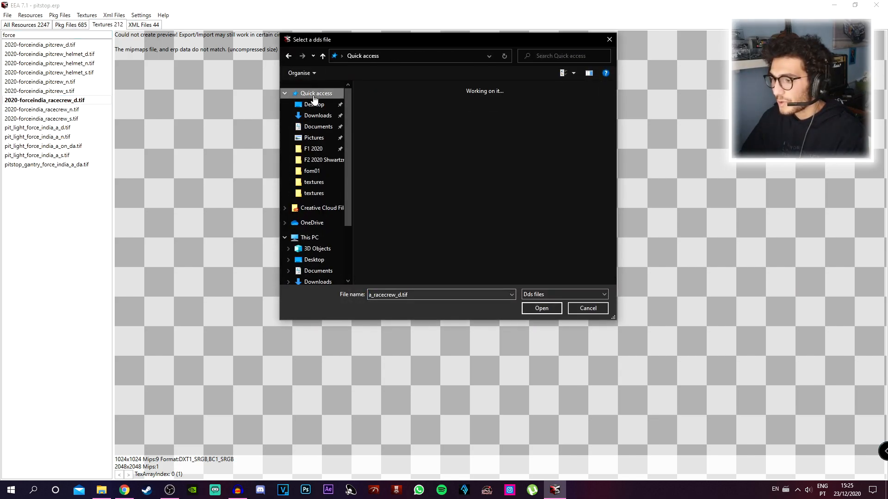
double_click(412, 220)
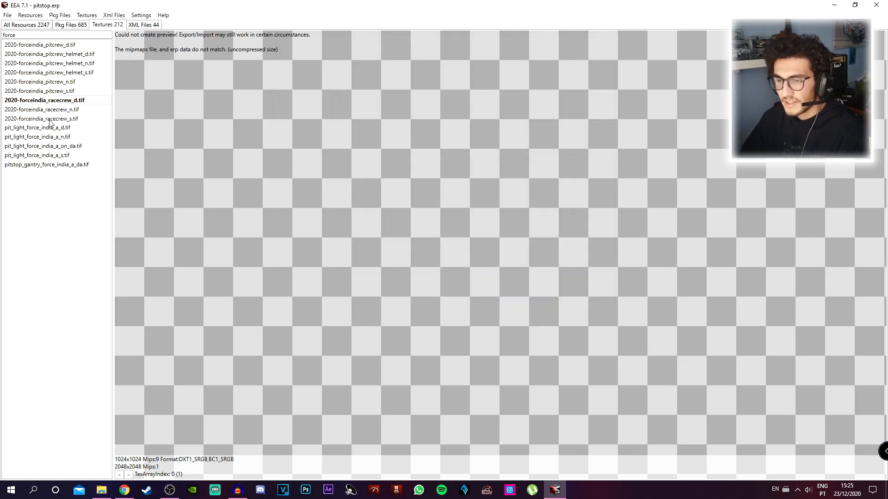
Step: Import the Race Crew S DDS file into 2020-forceindia_racecrew_s.tif in the pitstop archive
double_click(60, 119)
left_click(297, 95)
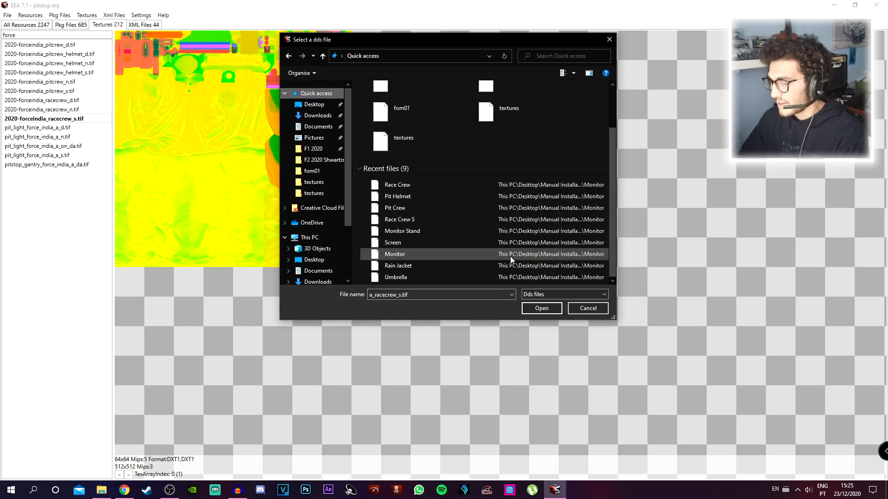
double_click(420, 220)
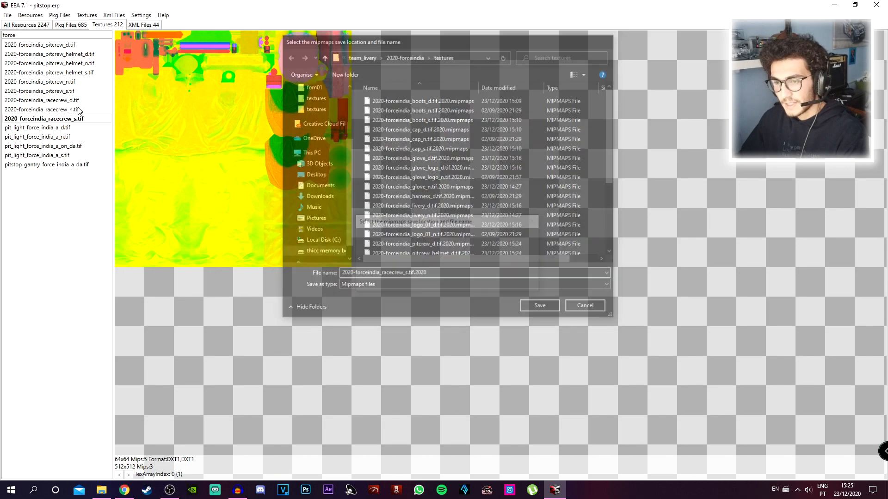
Step: Import the Aston Martin pit gantry DDS file from Manual Installation\Garage into pitstop_gantry_force_india_a_da.tif
left_click(66, 156)
left_click(67, 166)
left_click(87, 15)
left_click(99, 36)
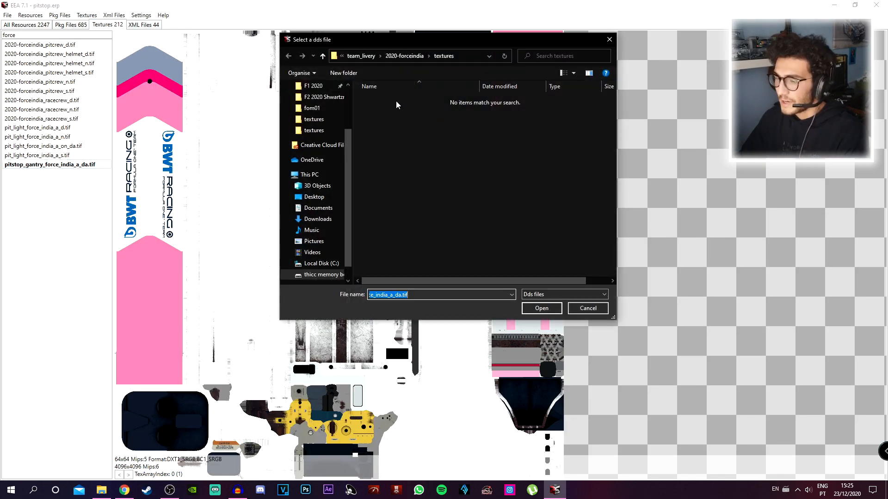
right_click(411, 272)
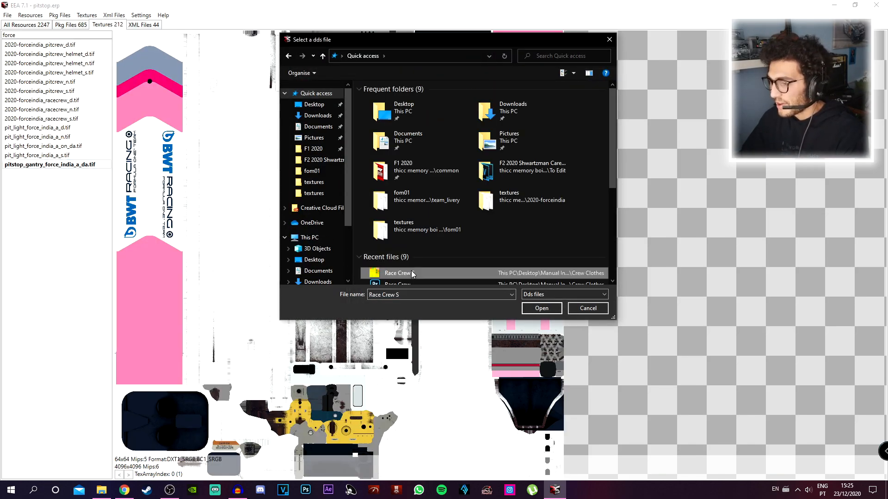
left_click(474, 443)
left_click(393, 55)
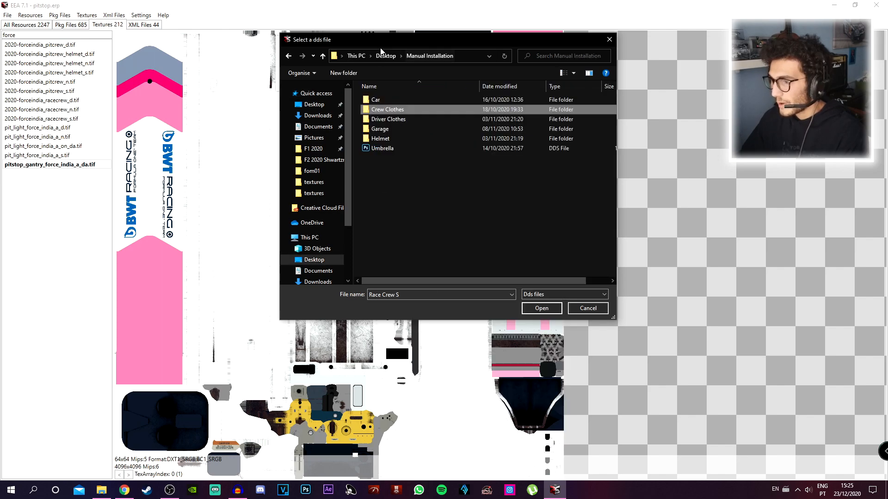
double_click(397, 127)
double_click(481, 179)
key("Return")
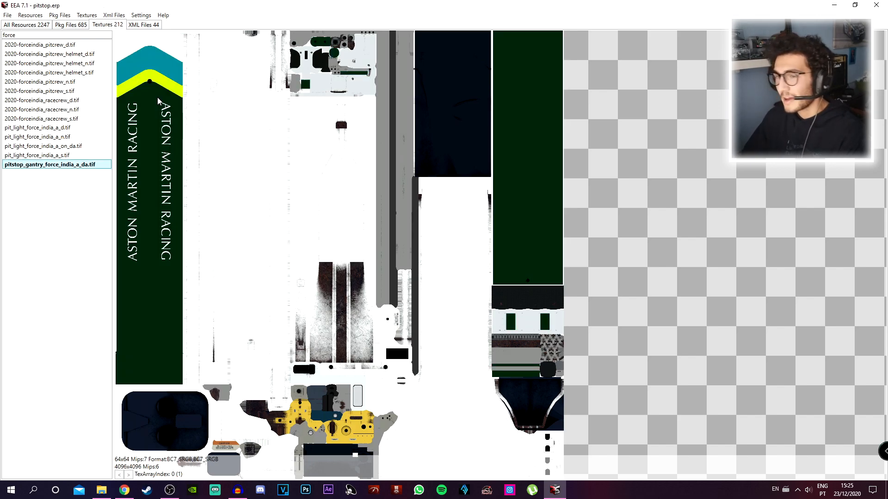
Step: Save pitstop.erp, overwriting the existing archive
left_click(6, 18)
left_click(39, 37)
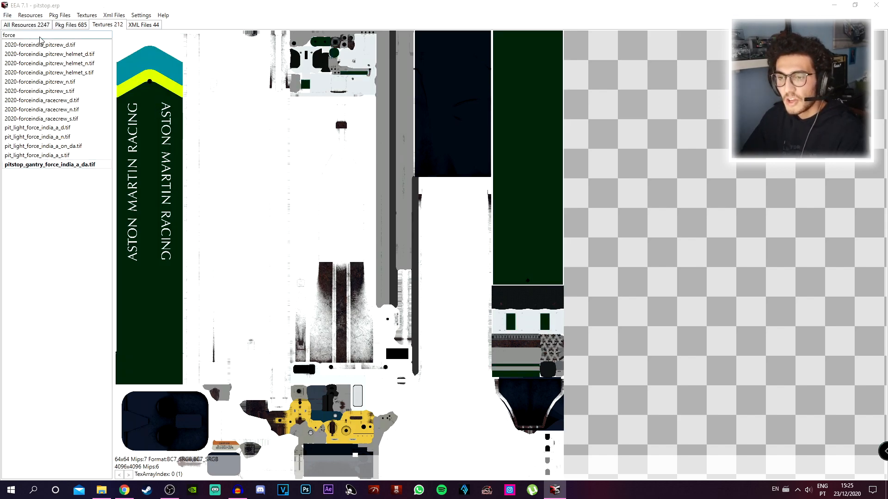
key("Return")
key("Left")
key("Return")
Step: Browse to the environment_package\tracks folder under 2020_asset_groups for opening another ERP archive
left_click(7, 18)
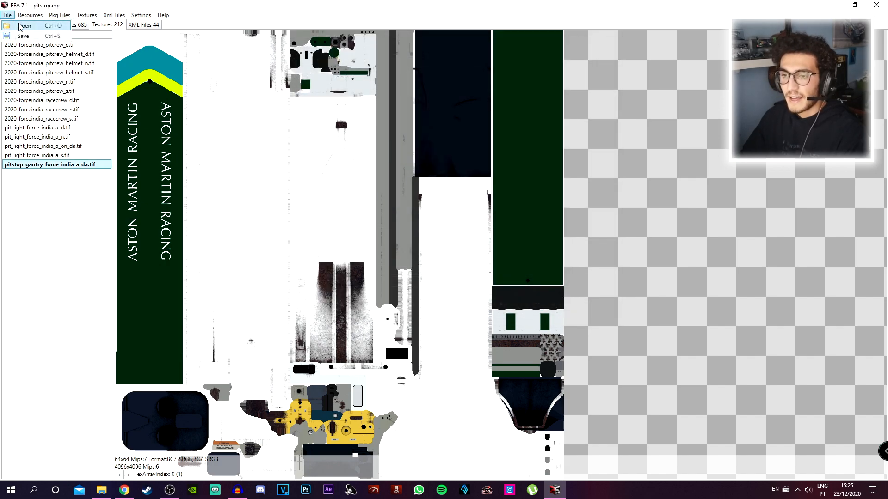
left_click(18, 27)
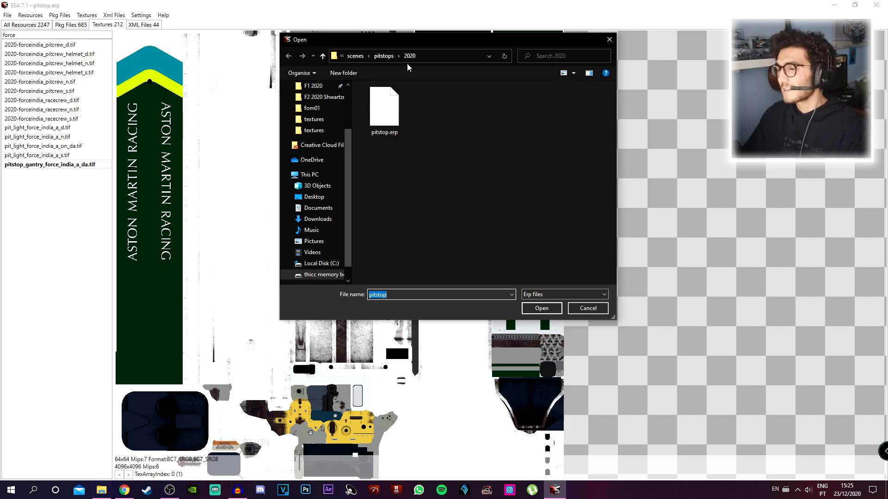
left_click(356, 55)
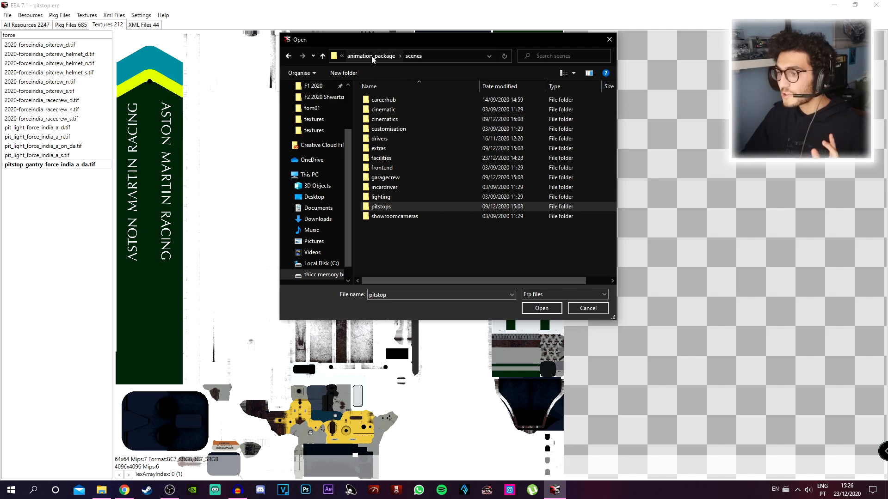
left_click(370, 56)
left_click(371, 56)
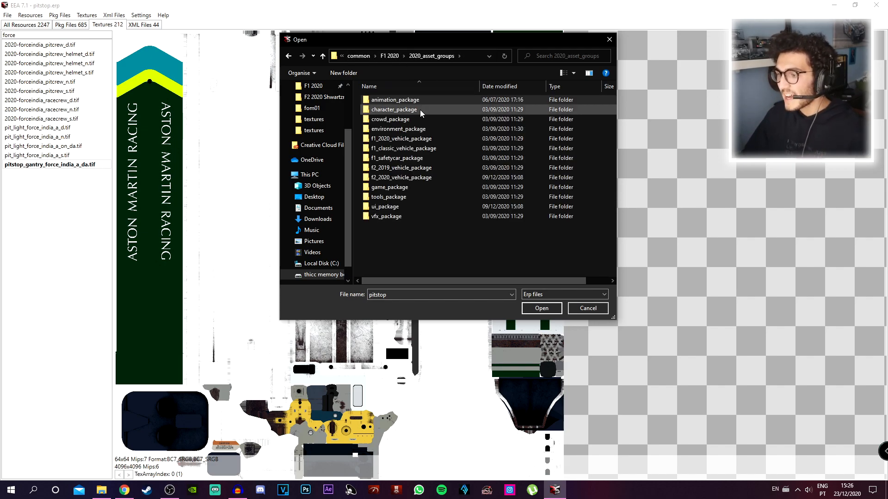
left_click(414, 130)
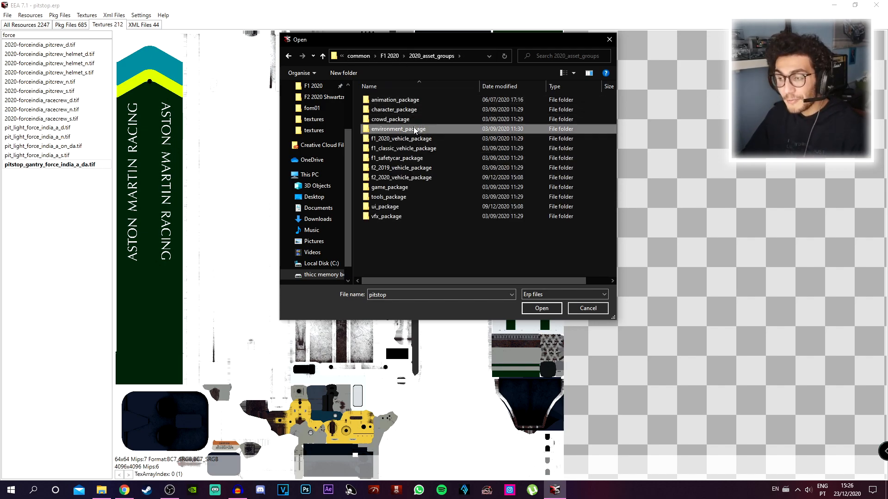
double_click(414, 130)
double_click(392, 127)
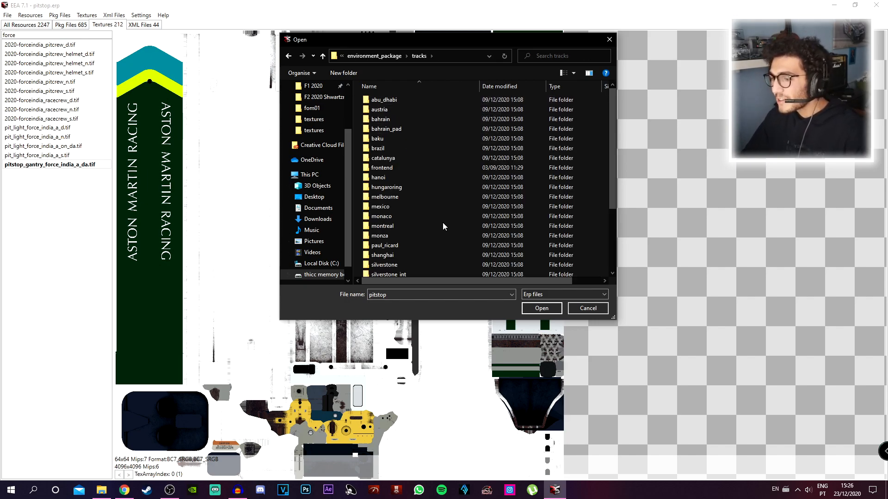
scroll(458, 271, "down", 4)
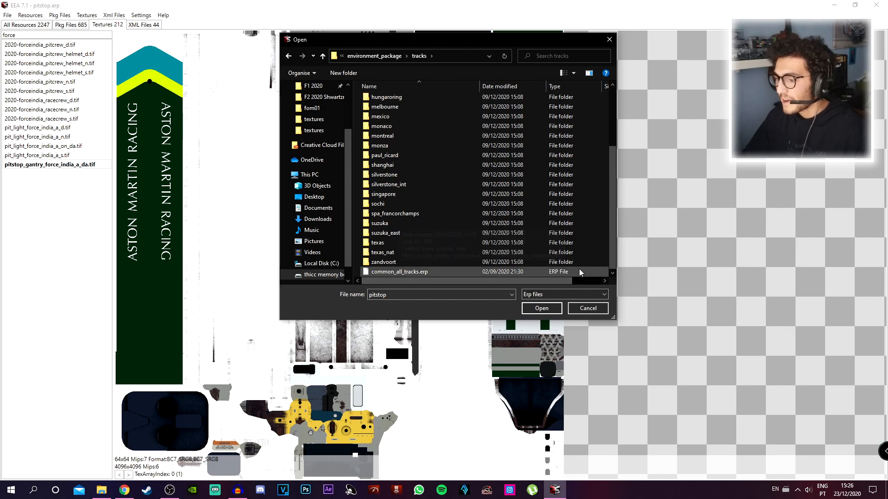
scroll(399, 235, "up", 4)
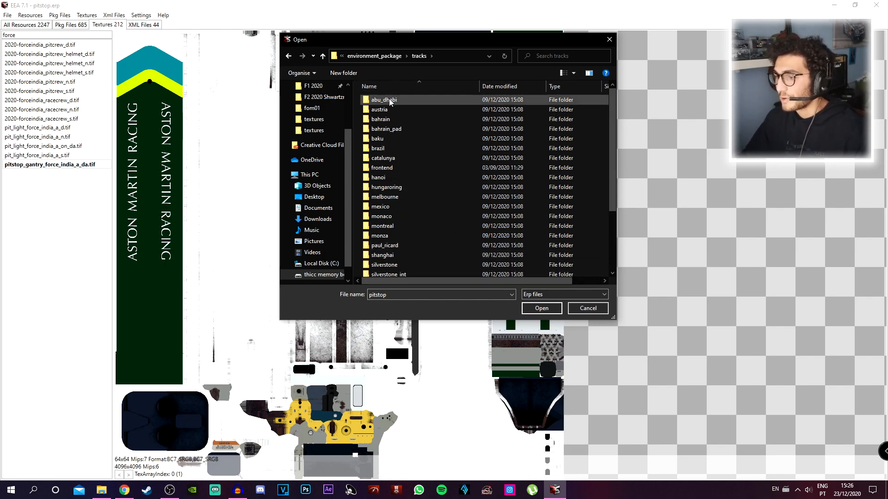
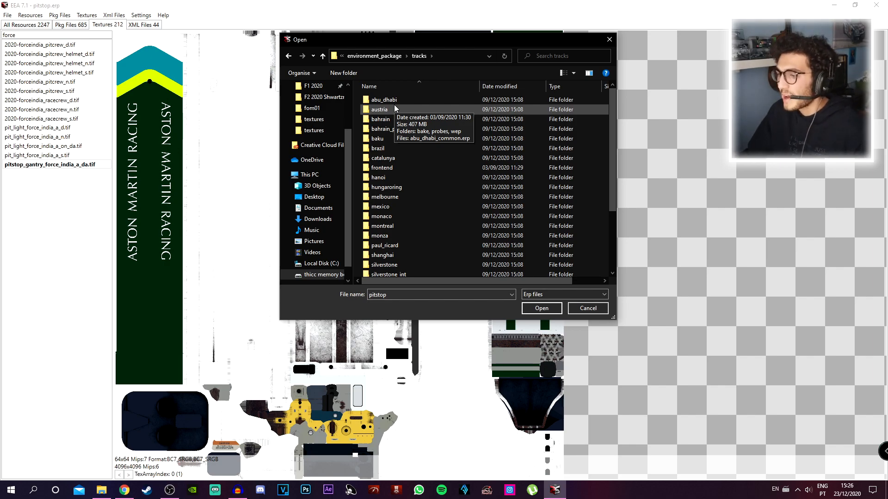
Step: Look inside the austria and melbourne track folders to compare their contents
double_click(393, 109)
left_click(289, 56)
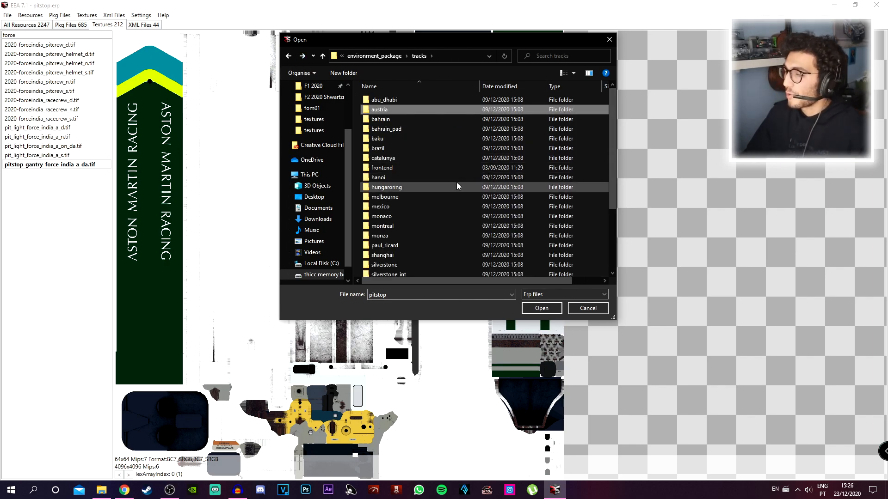
double_click(450, 197)
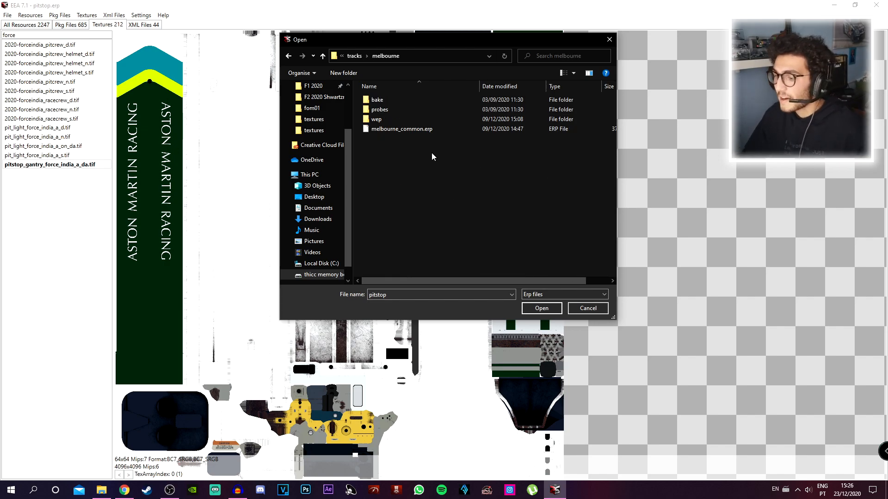
left_click(288, 56)
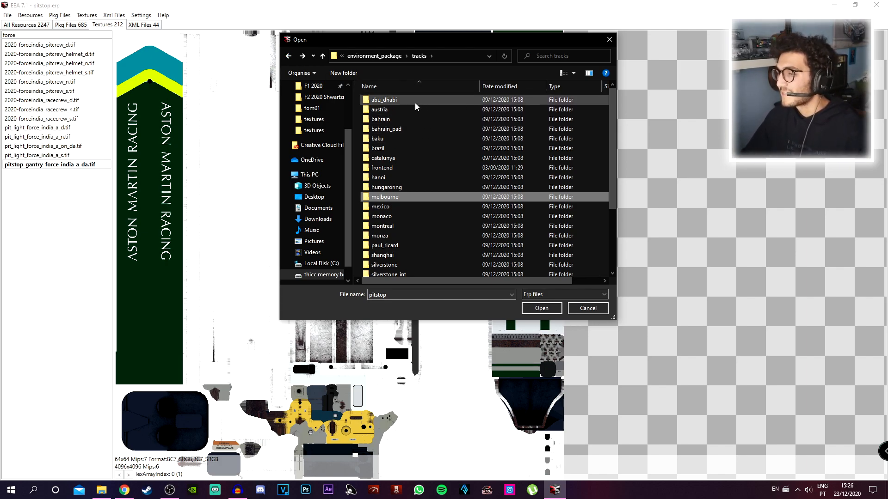
Step: Open the austria_f1.erp archive from the wep folder of the austria track
double_click(393, 109)
left_click(417, 128)
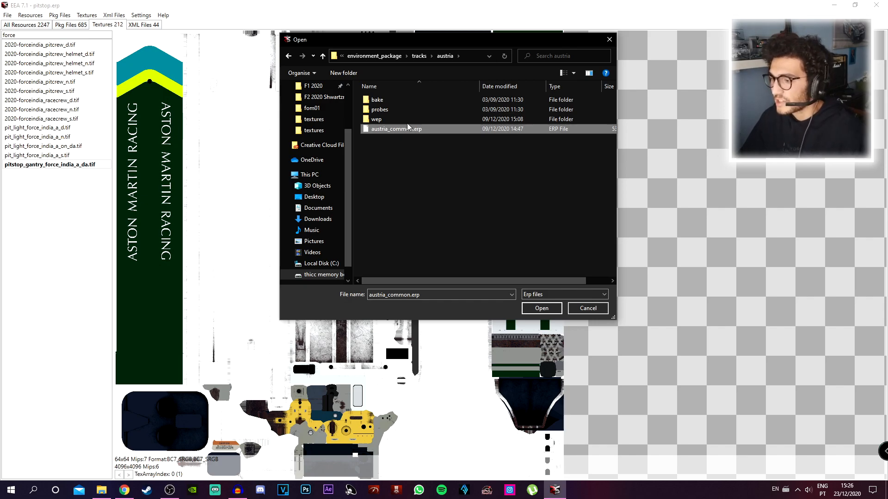
double_click(400, 119)
left_click(289, 56)
double_click(387, 120)
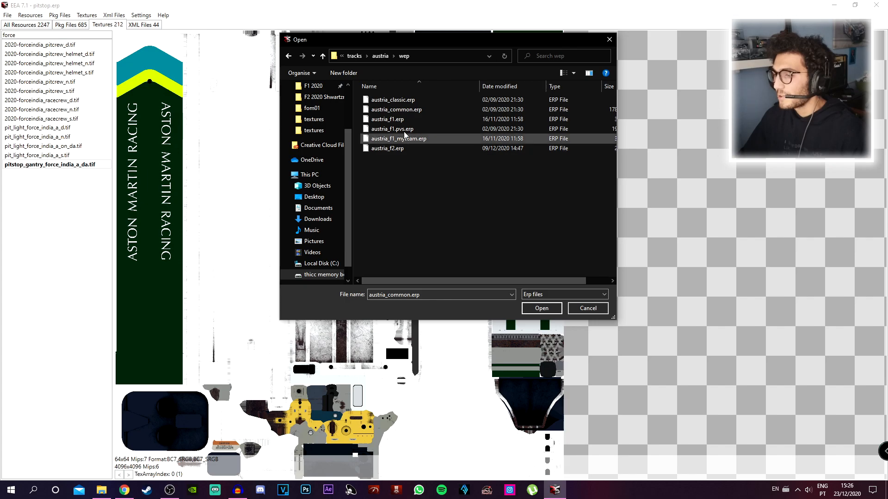
left_click(414, 120)
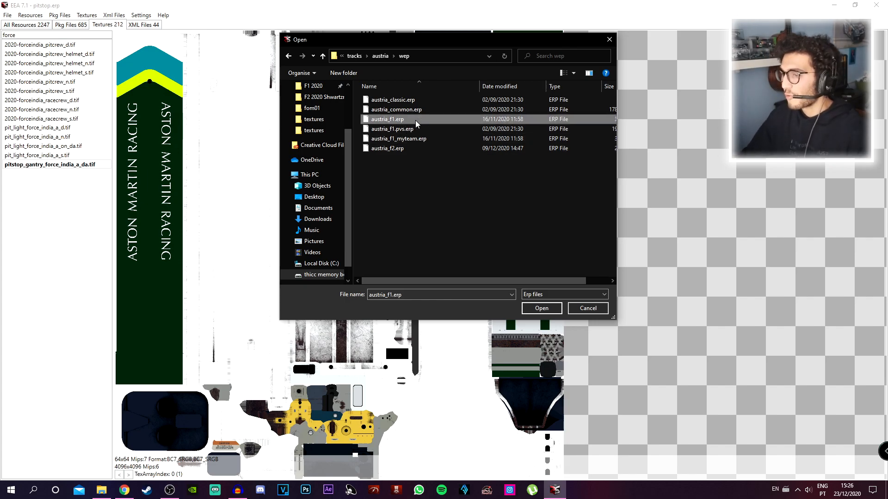
double_click(415, 120)
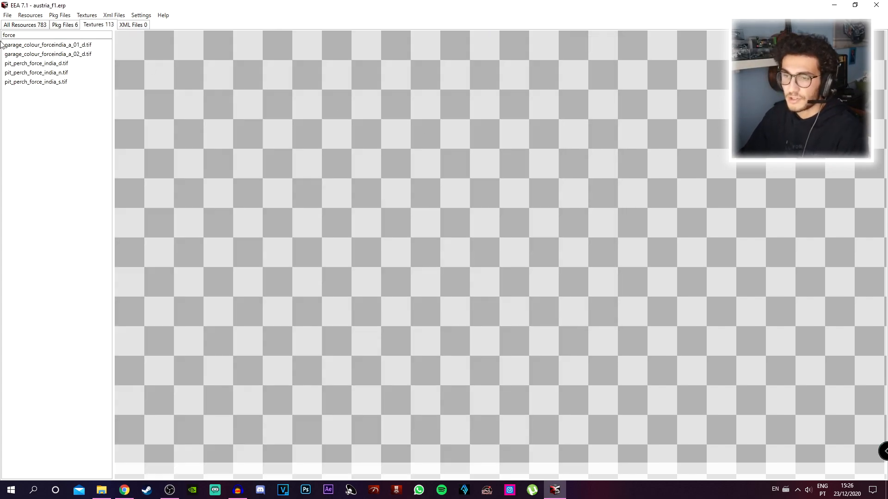
Step: Preview the Force India garage colour and pit perch textures in the Austria archive
left_click(54, 44)
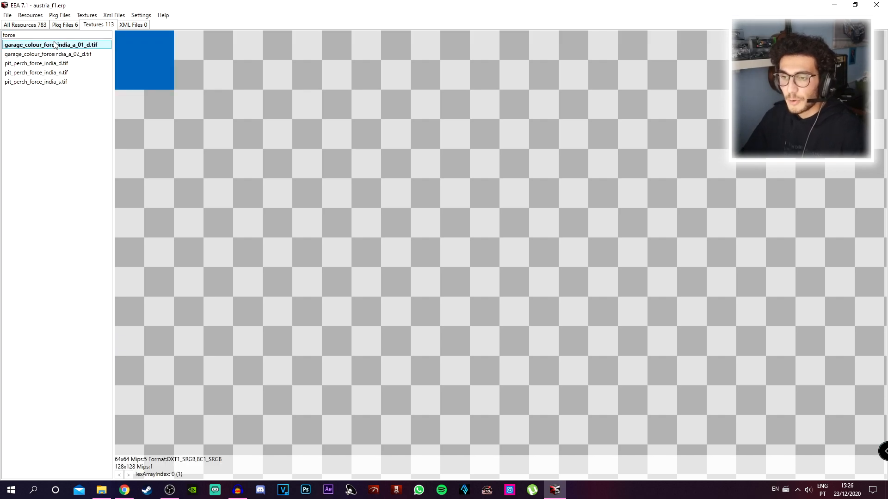
left_click(87, 54)
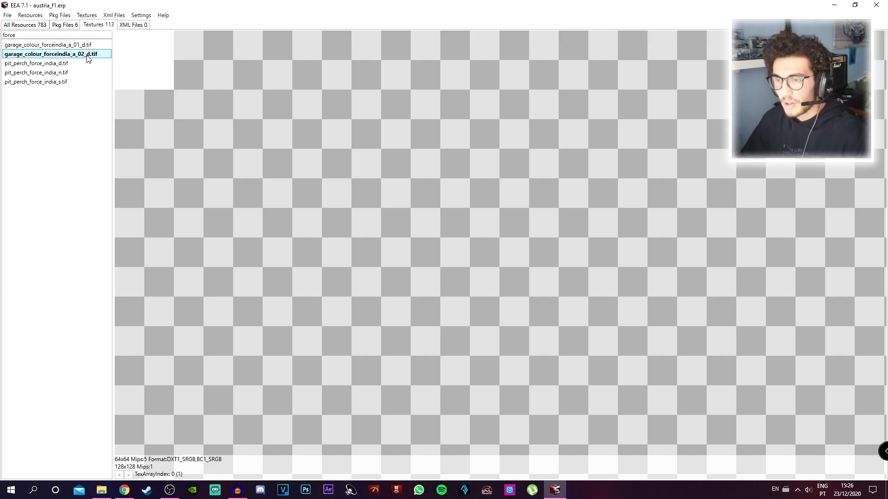
left_click(70, 64)
left_click(67, 72)
left_click(65, 81)
left_click(69, 54)
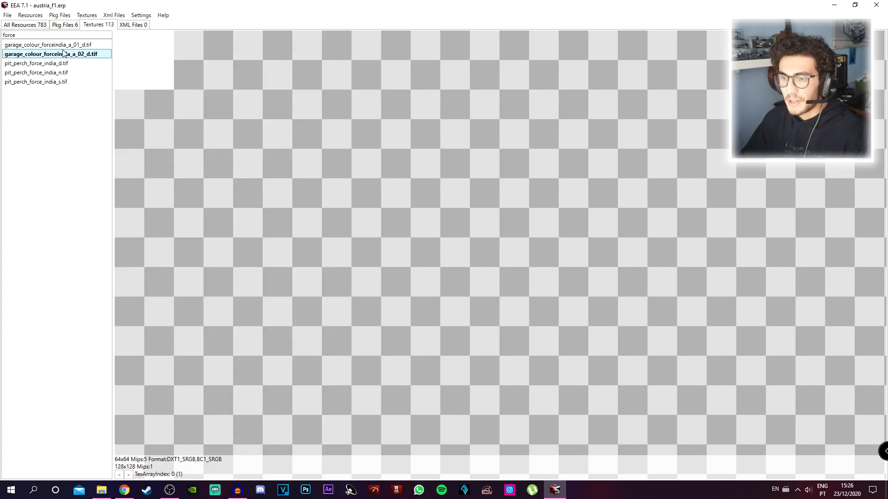
Step: Import the Garage Colour 1 DDS file from Manual Installation\Garage into garage_colour_forceindia_a_01_d.tif, overwriting its mipmaps file
left_click(69, 44)
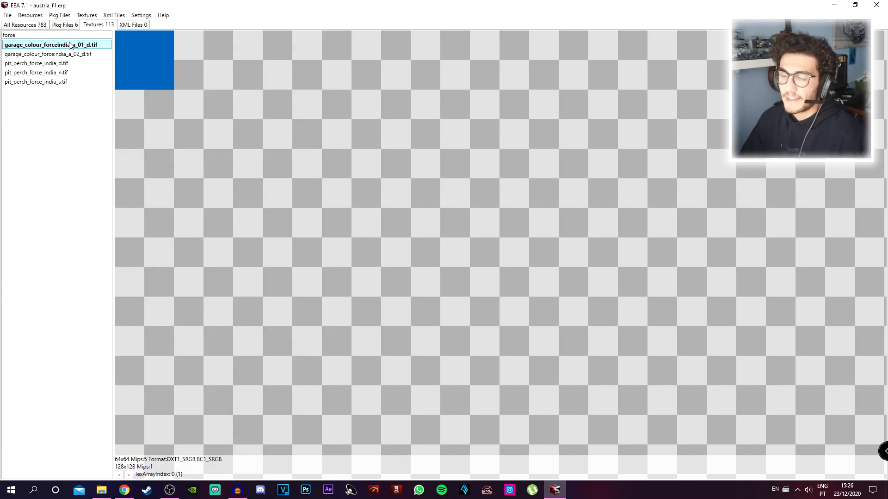
left_click(96, 17)
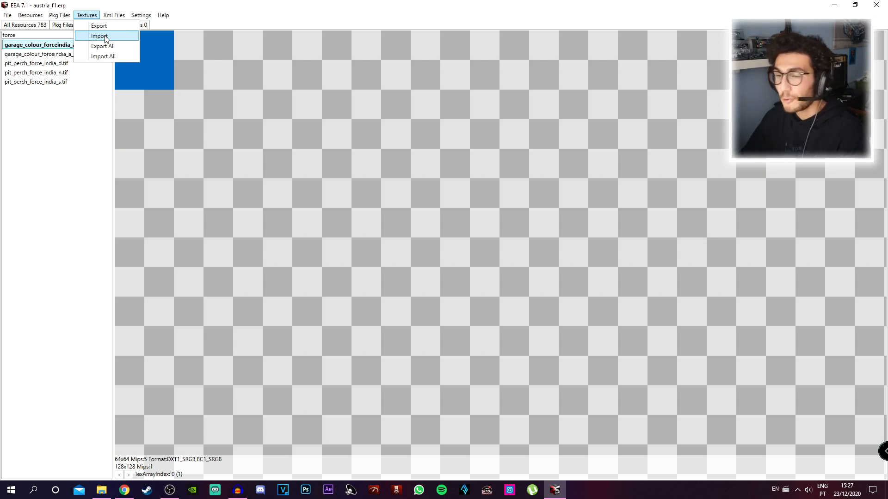
left_click(106, 37)
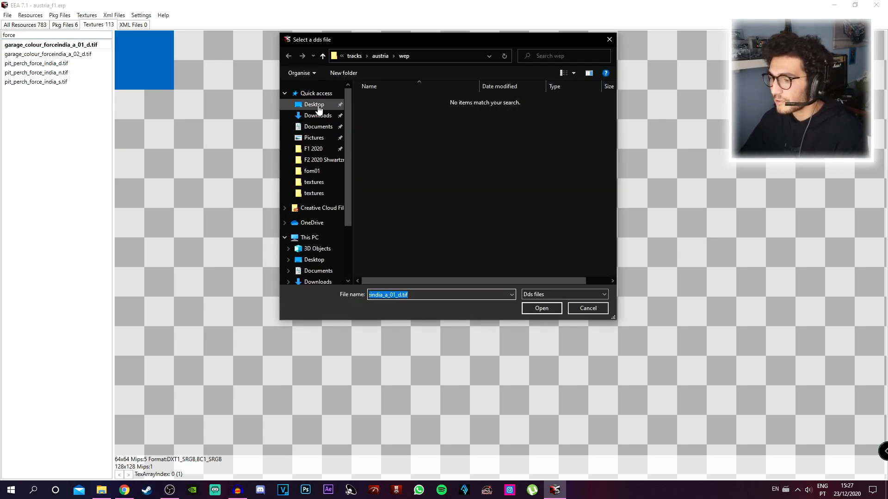
left_click(317, 93)
right_click(415, 279)
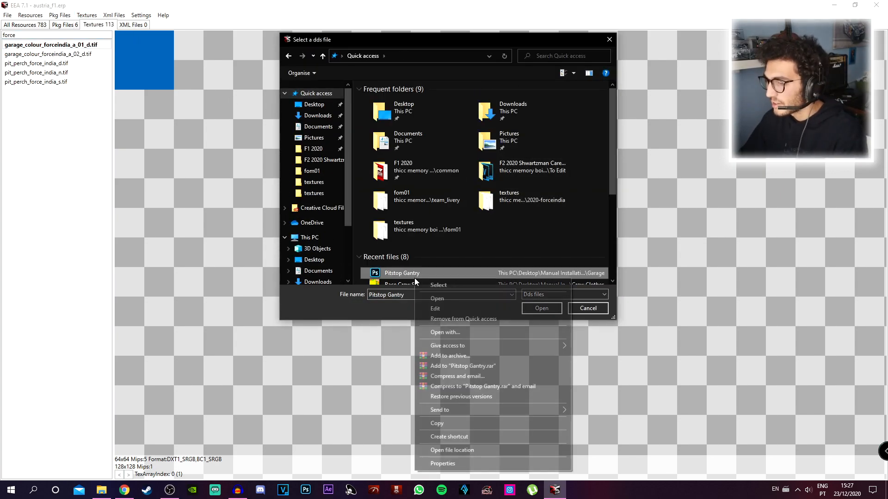
left_click(479, 450)
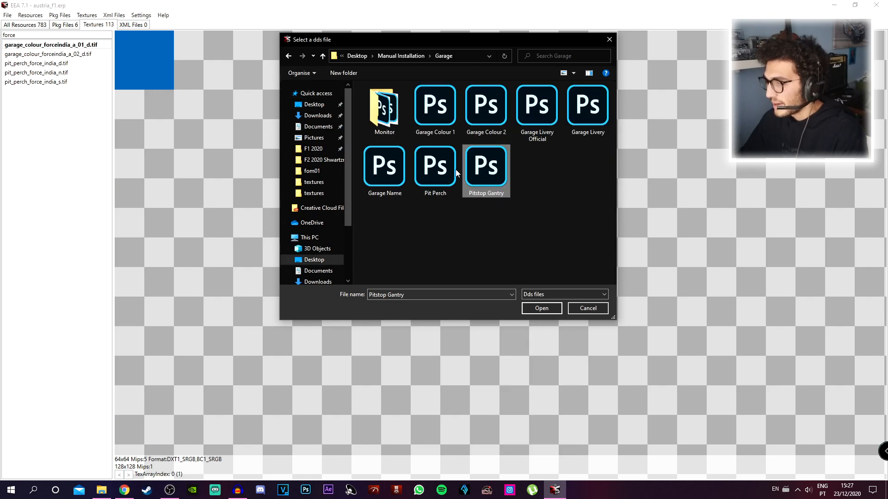
double_click(428, 107)
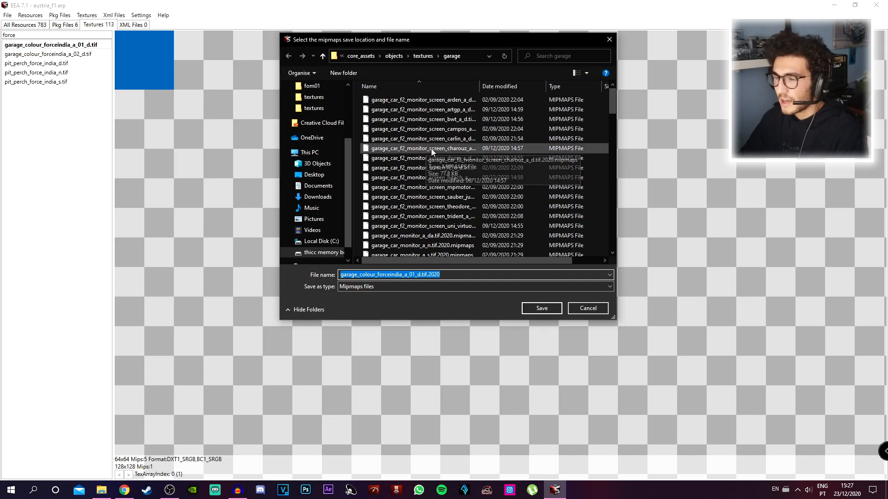
key("Return")
key("Left")
key("Return")
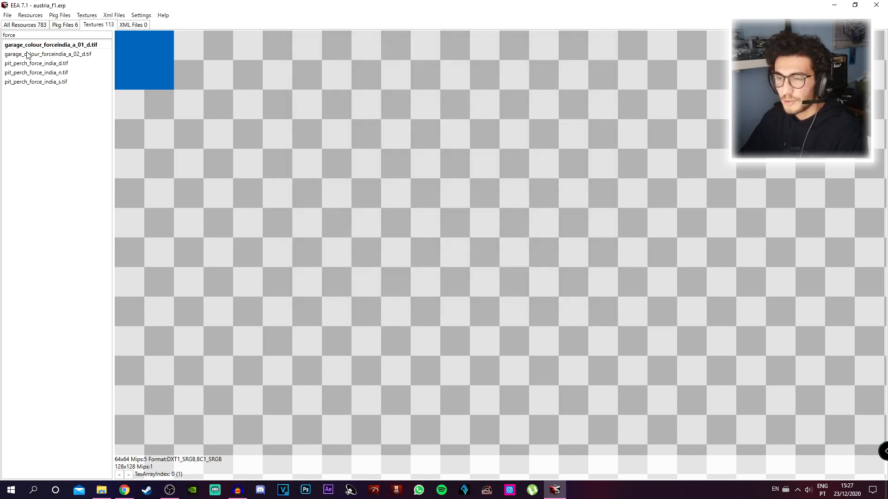
Step: Import the Garage Colour 2 DDS file from Manual Installation\Garage into garage_colour_forceindia_a_02_d.tif
left_click(70, 54)
left_click(87, 15)
left_click(106, 34)
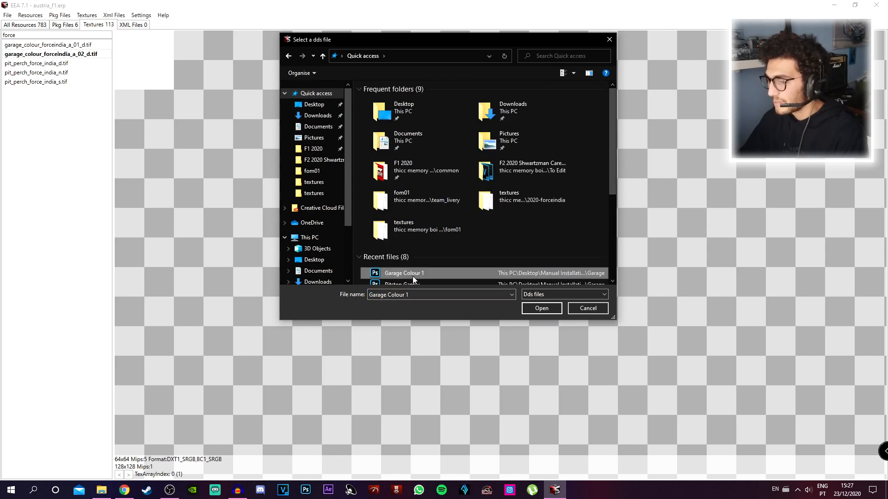
right_click(469, 271)
left_click(513, 444)
left_click(473, 119)
double_click(473, 117)
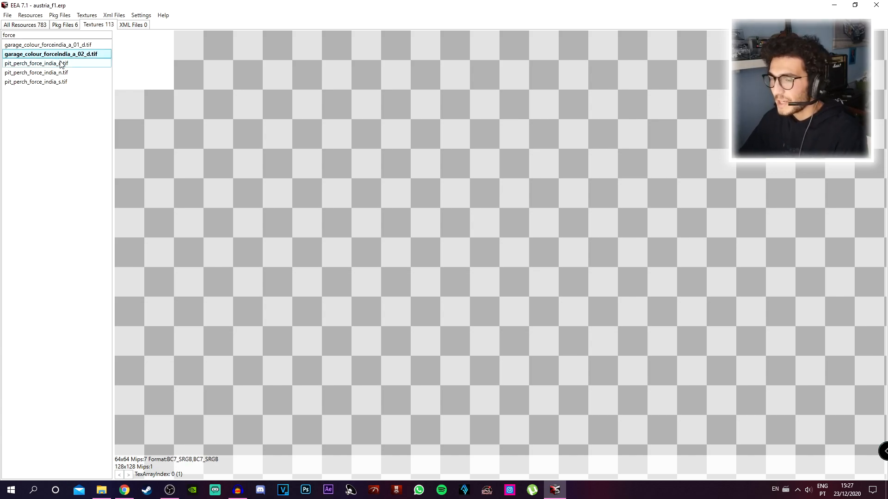
Step: Import the Pit Perch DDS file from Manual Installation\Garage into pit_perch_force_india_d.tif
left_click(68, 63)
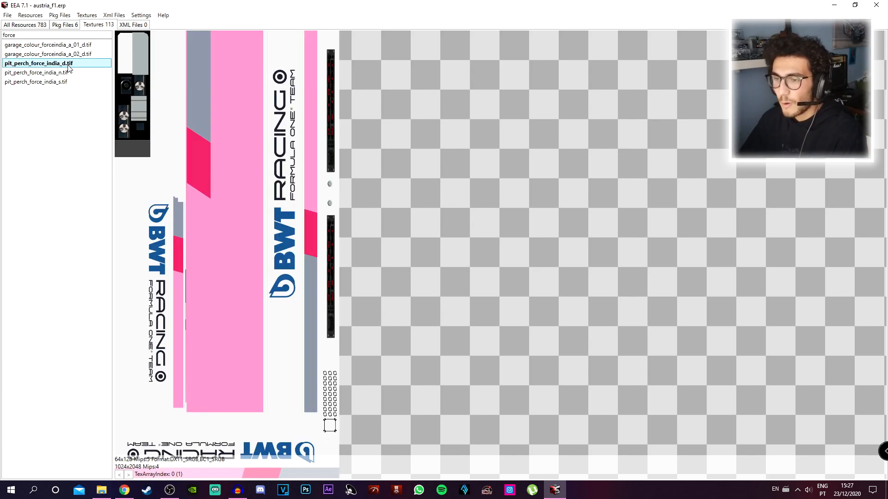
left_click(86, 15)
left_click(94, 46)
scroll(325, 113, "up", 2)
left_click(316, 93)
left_click(409, 273)
right_click(408, 273)
left_click(473, 440)
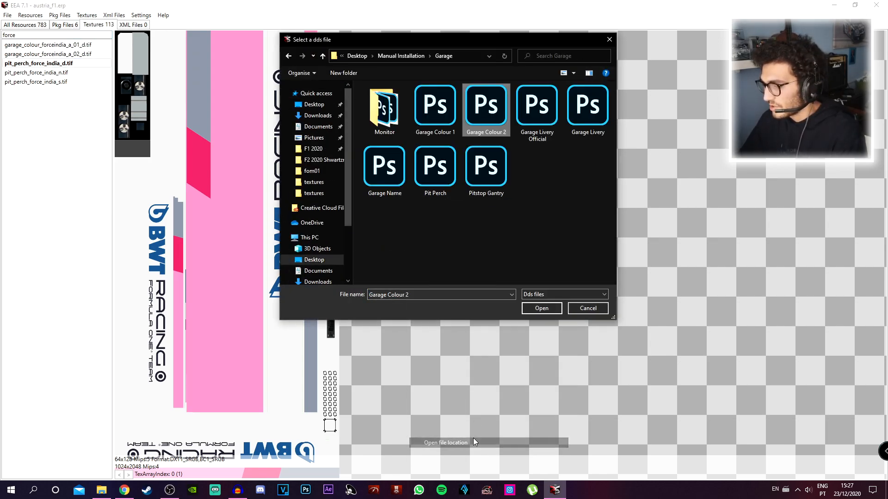
double_click(439, 173)
key("Return")
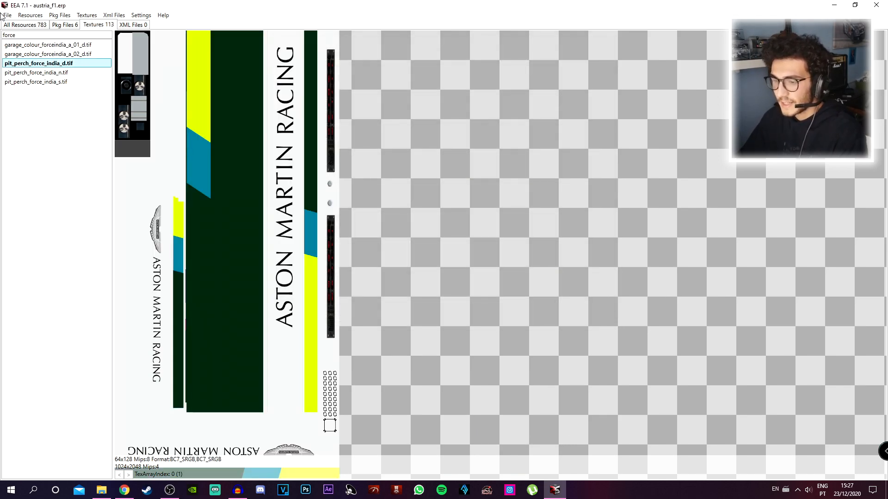
Step: Filter the texture list by "racing" and preview the two Racing Point garage livery textures
left_click_drag(37, 36, 3, 41)
key("BackSpace")
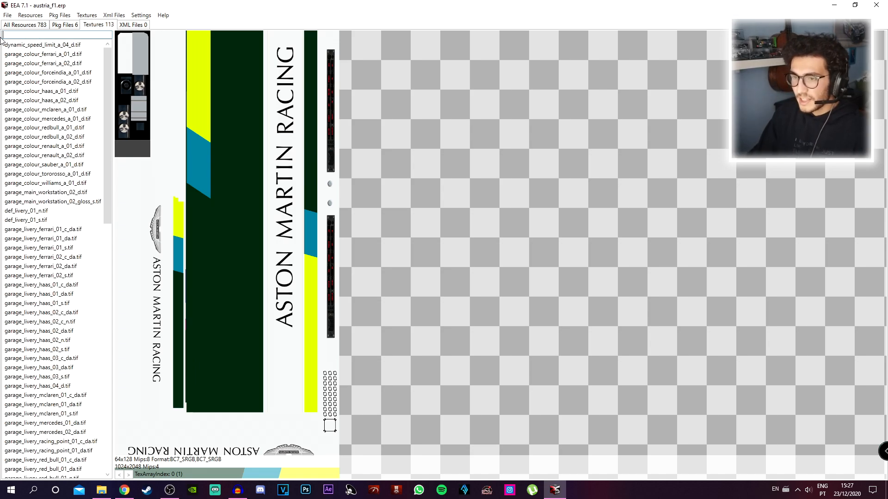
type("racing")
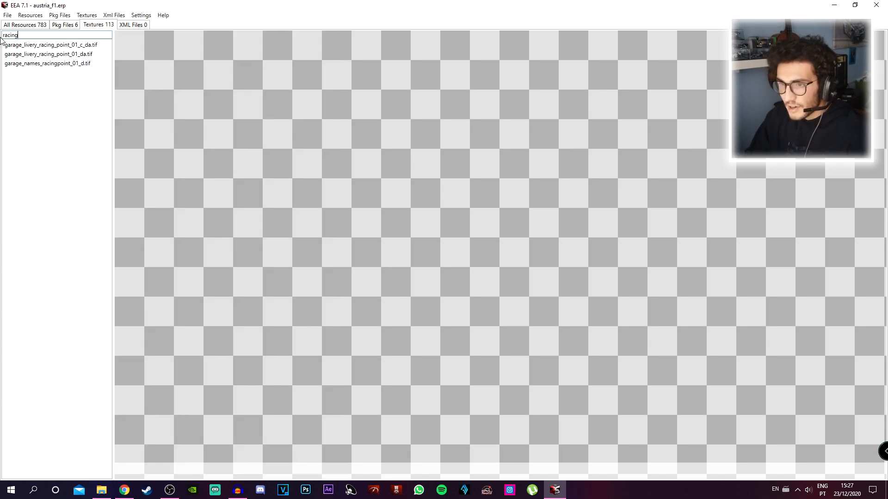
left_click(33, 47)
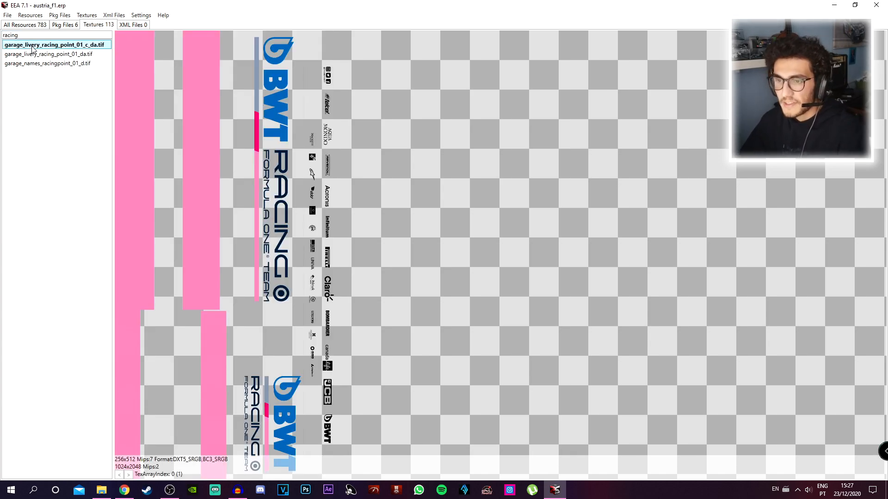
left_click(85, 55)
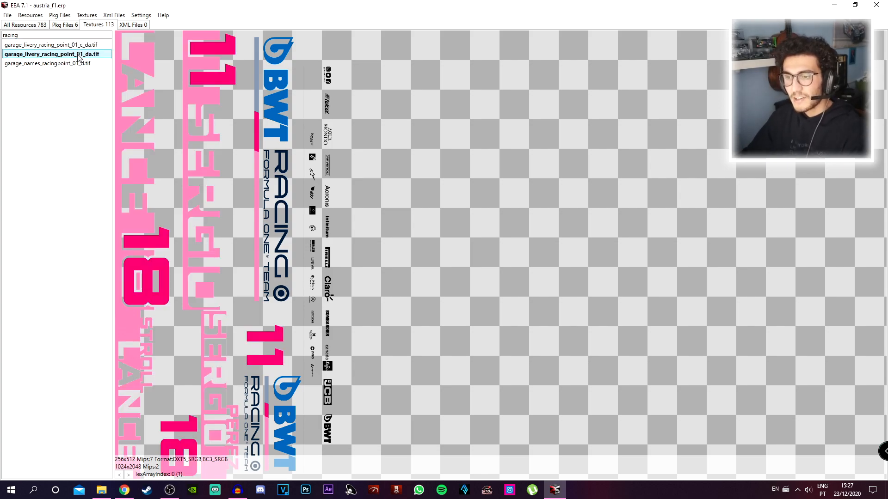
Step: Preview garage_names_racingpoint_01_d.tif and compare the two Racing Point garage livery textures
left_click(81, 64)
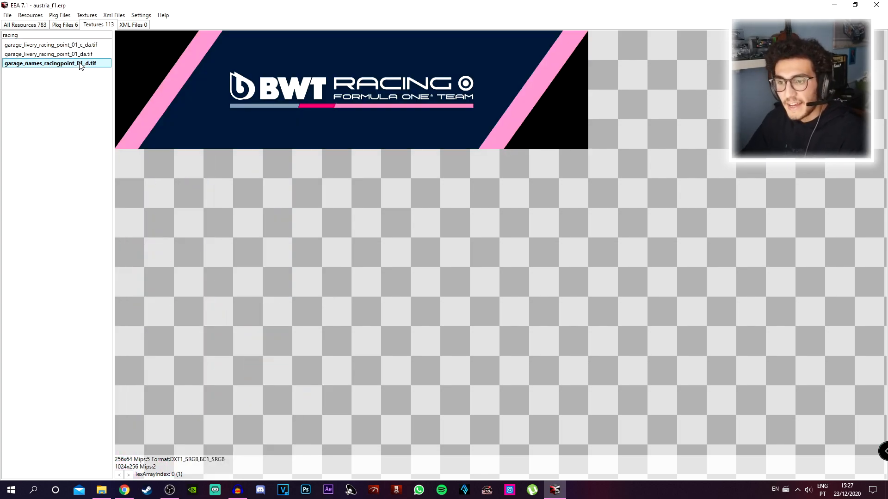
left_click(72, 44)
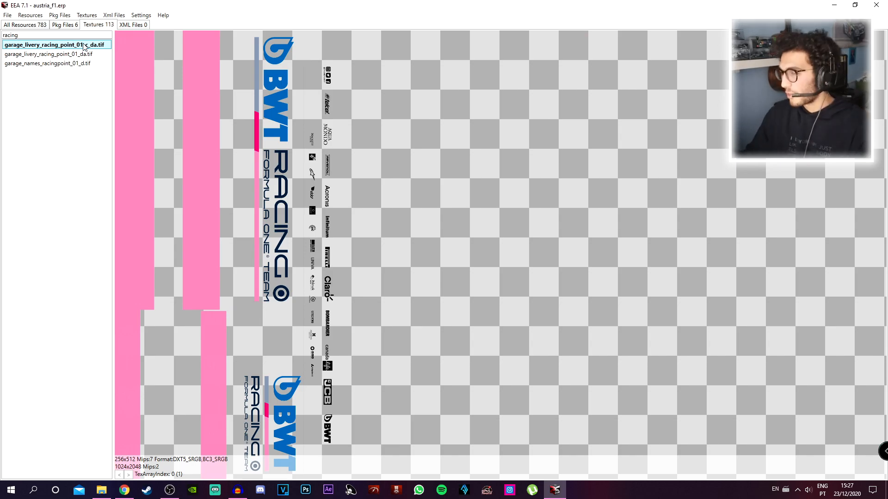
left_click(68, 54)
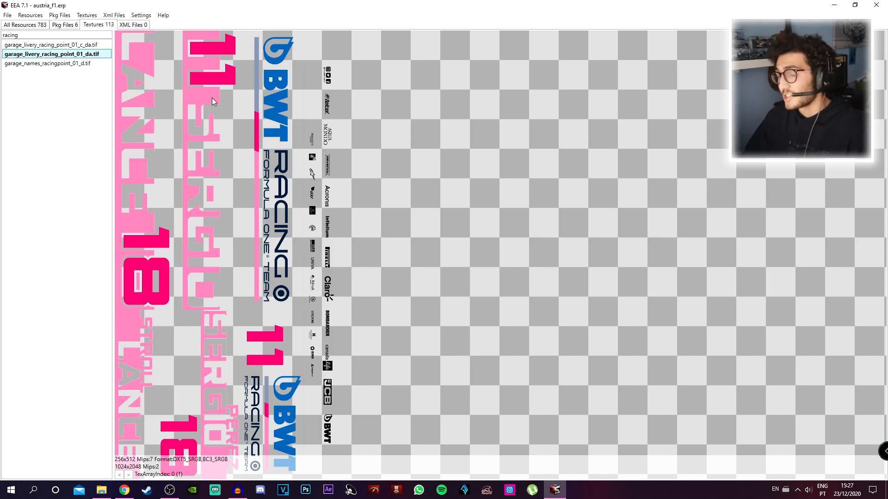
Step: Import the Garage Livery DDS file from Manual Installation\Garage into garage_livery_racing_point_01_c_da.tif
left_click(66, 45)
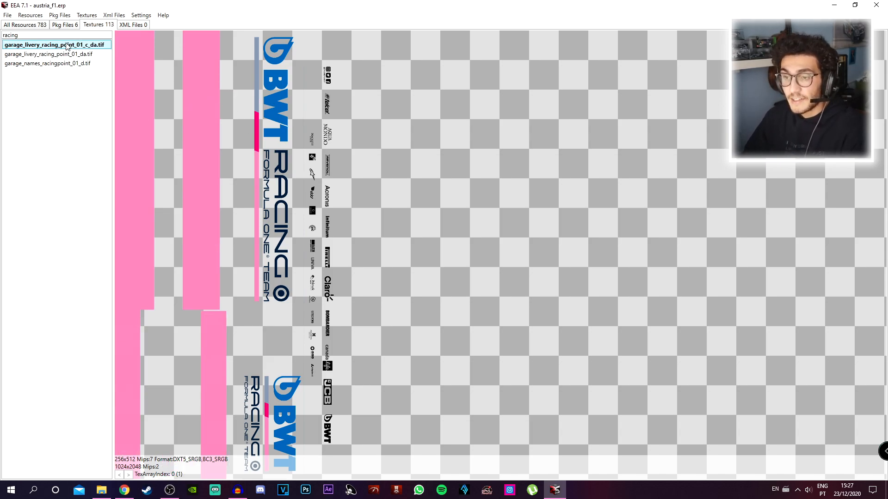
left_click(86, 15)
left_click(92, 26)
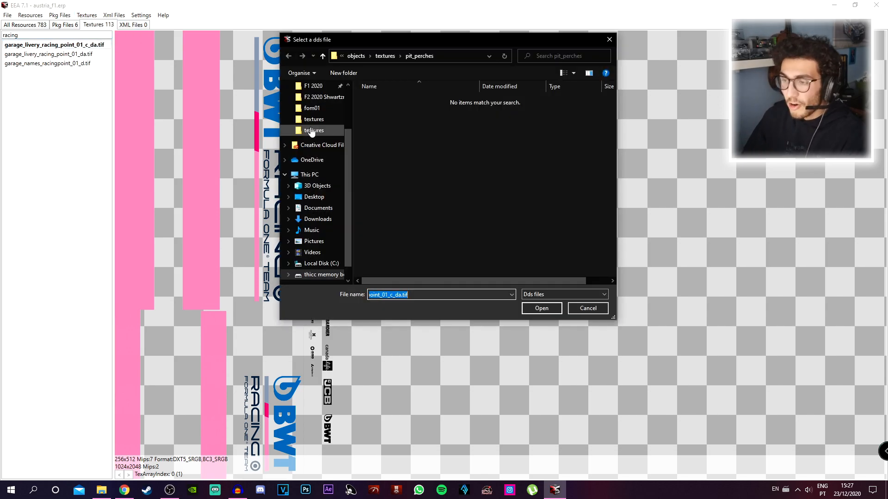
left_click(319, 93)
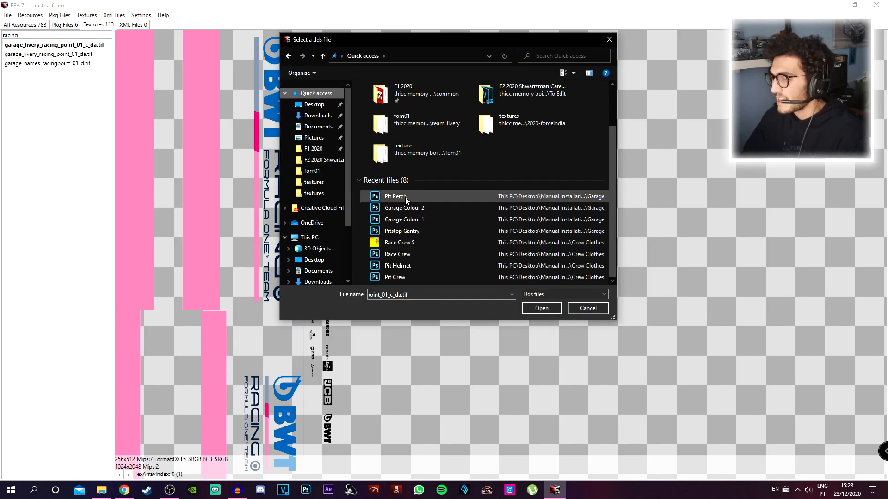
right_click(405, 197)
left_click(465, 368)
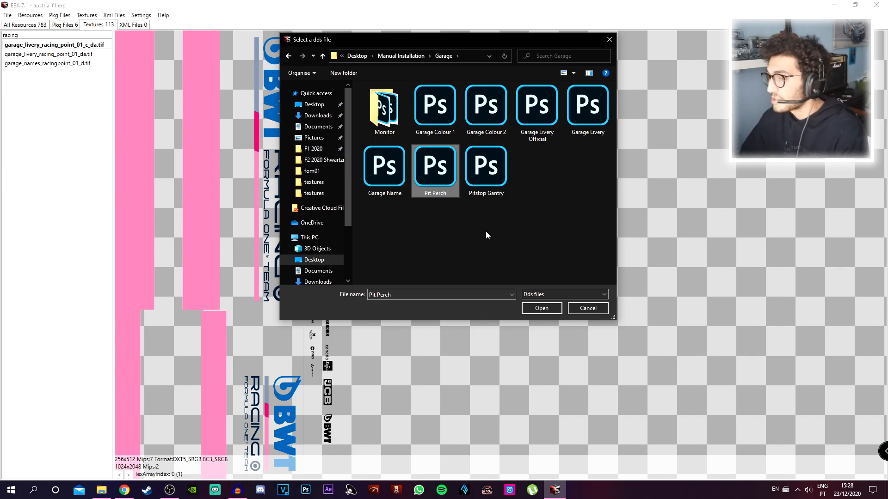
double_click(590, 122)
key("Return")
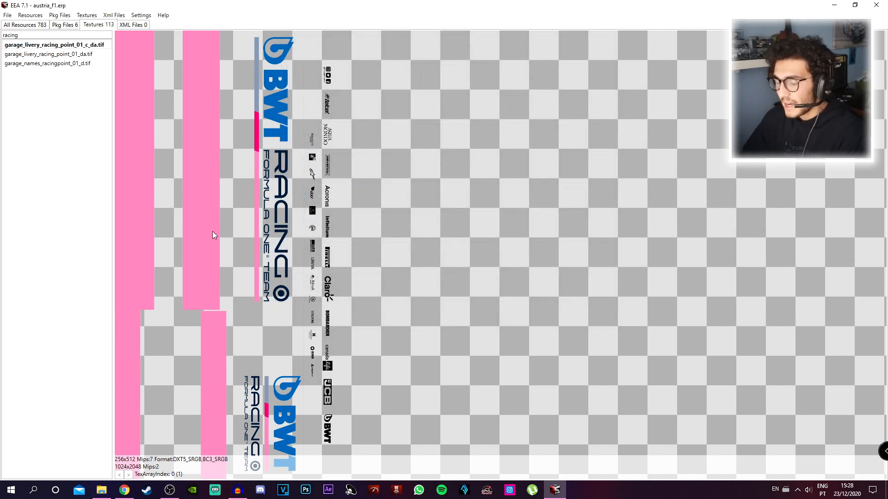
Step: Import the Garage Livery Official DDS file from Manual Installation\Garage into garage_livery_racing_point_01_da.tif
left_click(60, 55)
left_click(87, 15)
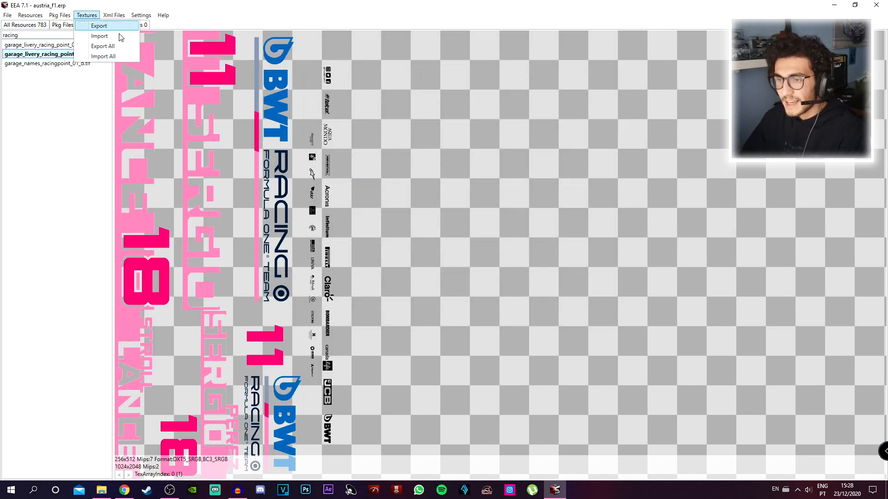
left_click(94, 26)
scroll(349, 134, "up", 3)
left_click(317, 93)
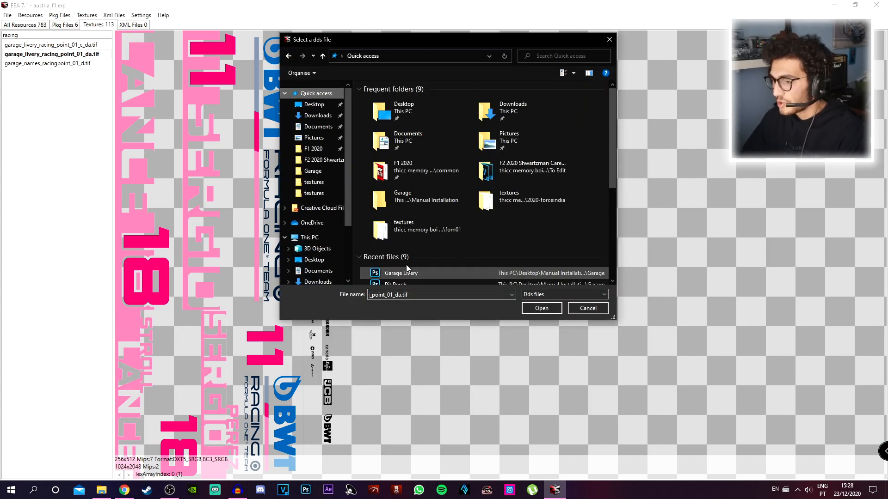
right_click(407, 273)
left_click(471, 443)
double_click(535, 104)
key("Return")
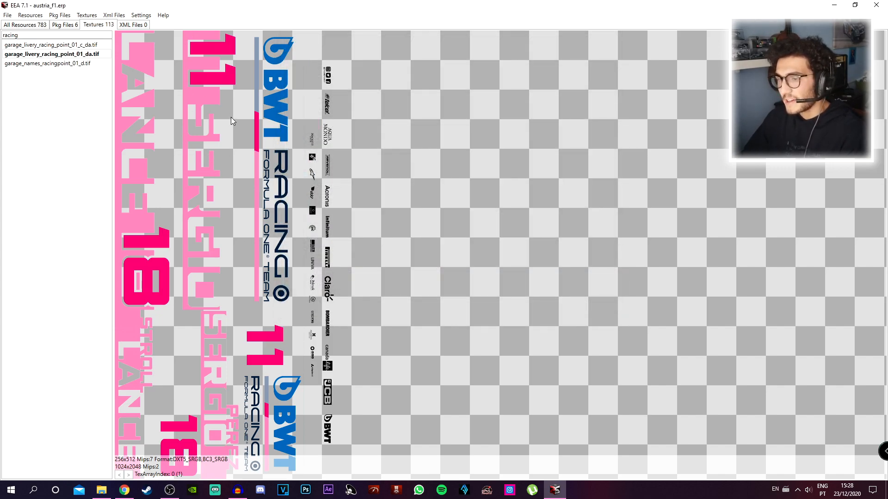
Step: Import the Garage Name DDS file into garage_names_racingpoint_01_d.tif, saving its mipmaps as garage_names_racingpoint_01_d.tif.2020 in the pitlane folder
left_click(63, 64)
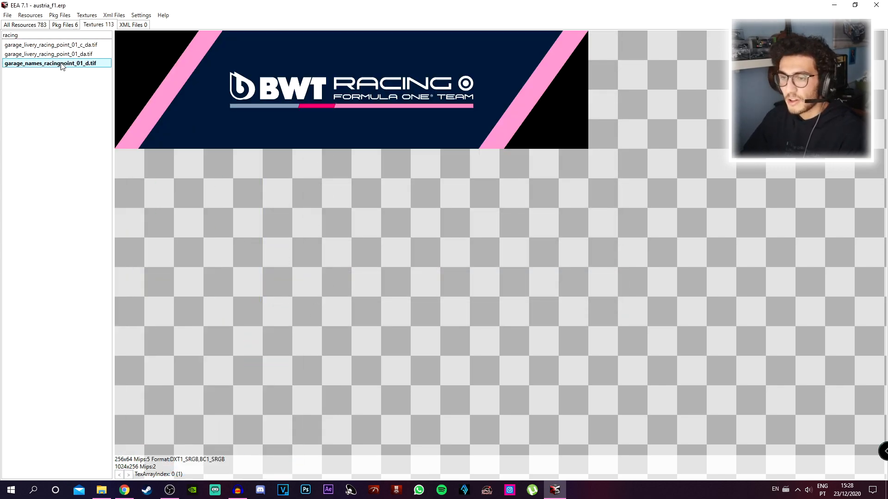
left_click(81, 15)
left_click(92, 35)
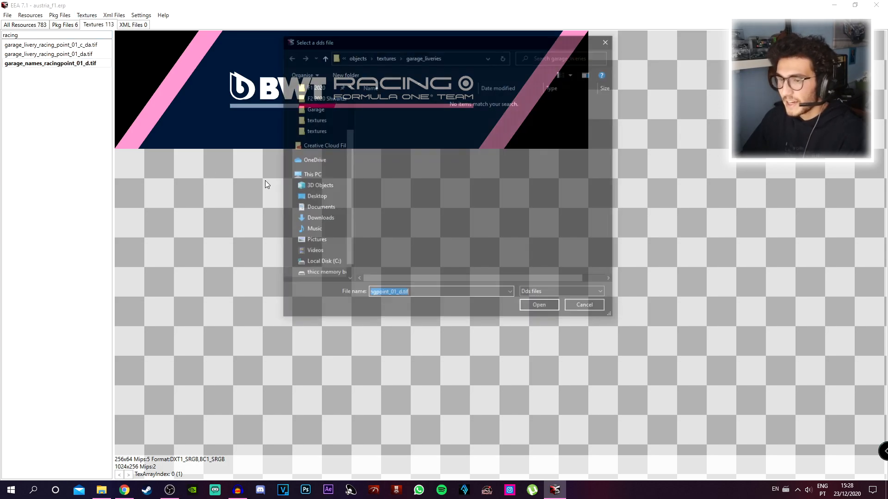
left_click(318, 105)
left_click(323, 93)
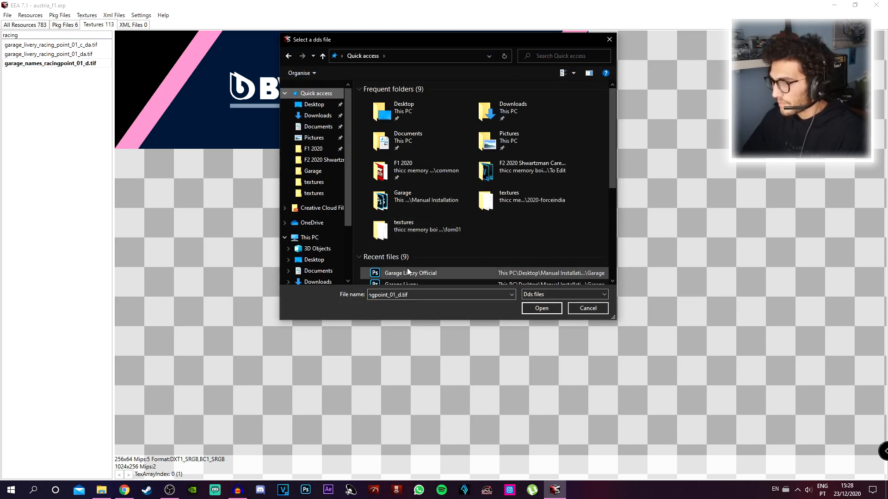
right_click(407, 268)
left_click(465, 442)
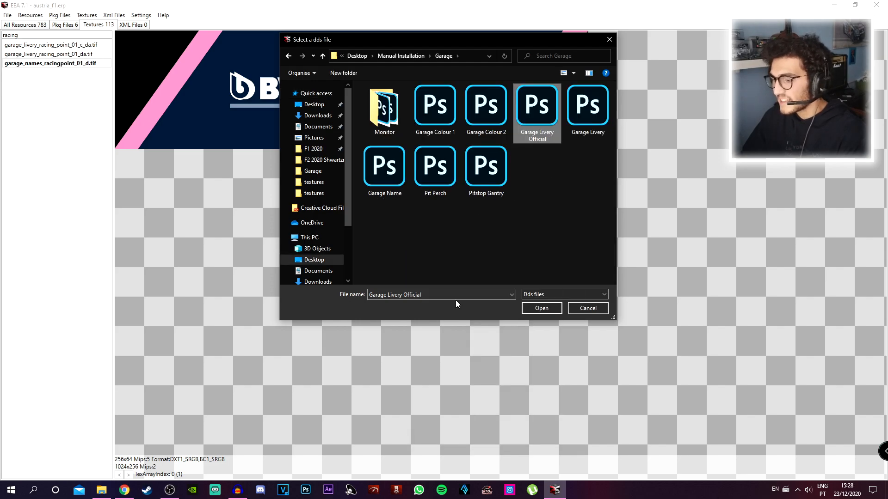
double_click(394, 184)
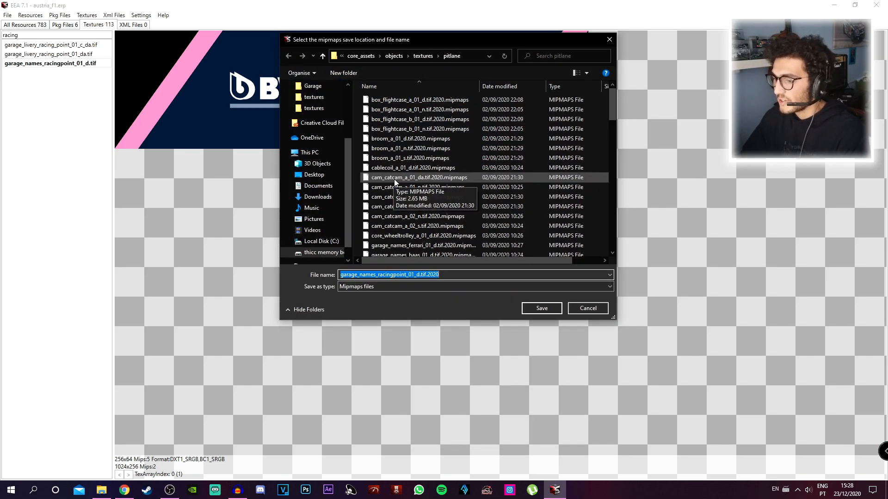
key("Return")
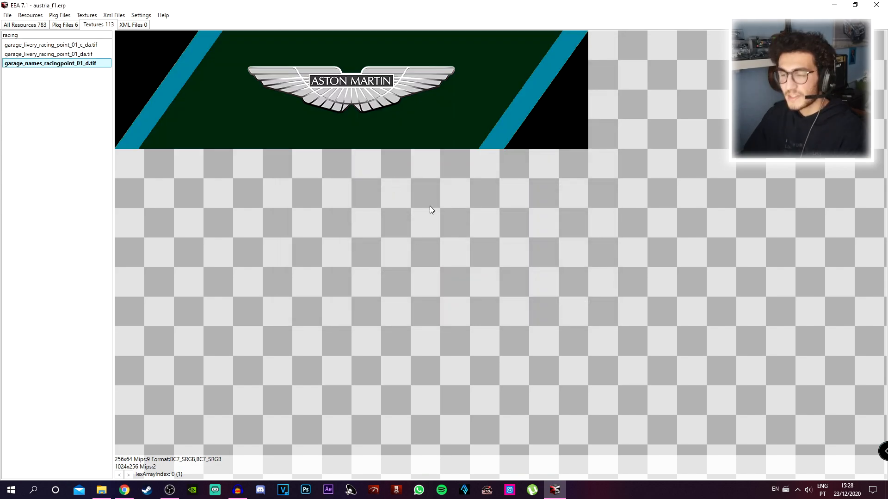
Step: Save the modified austria_f1.erp archive
left_click(5, 16)
left_click(23, 38)
key("Return")
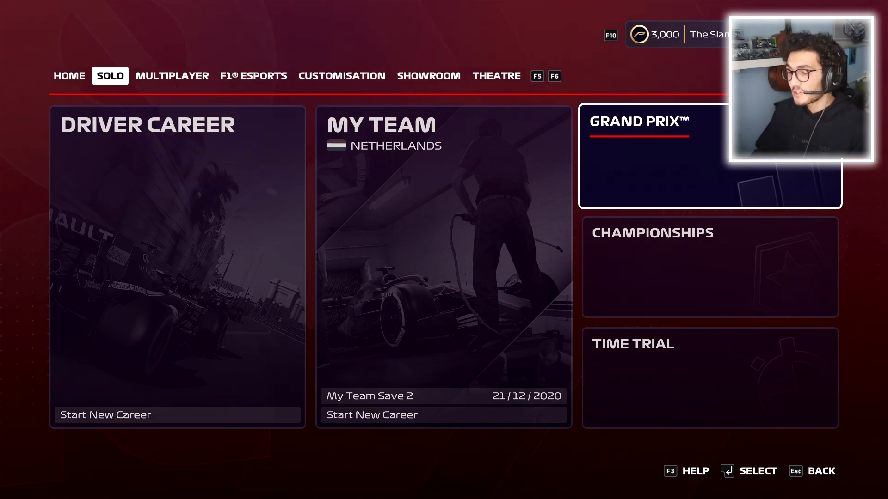
Step: In the F1 2020 game, set up a solo Grand Prix in the F1 2020 category and pick the BWT Racing Point F1 Team
key("Return")
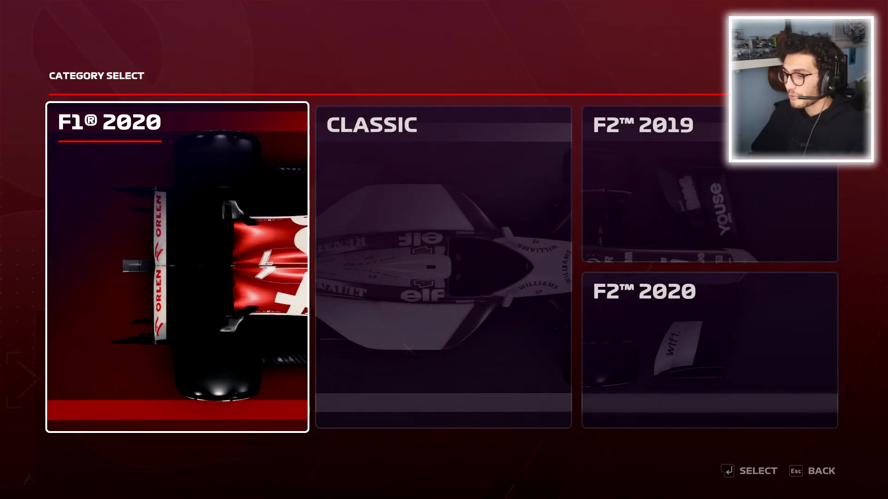
key("Return")
key("Right")
key("Right")
key("Right")
key("Right")
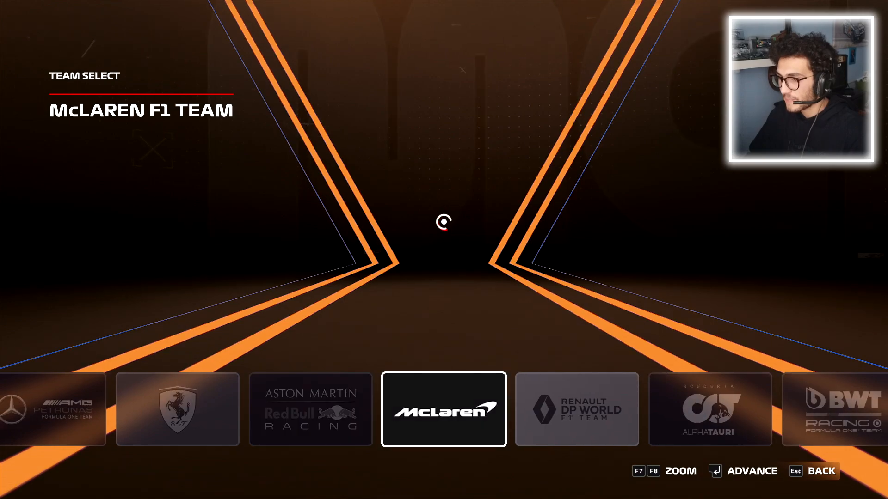
key("Left")
key("Right")
key("Right")
key("Right")
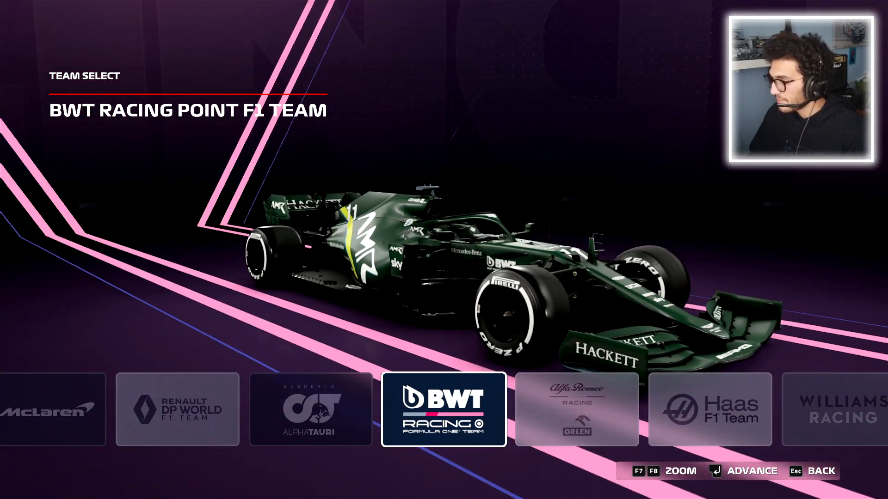
Step: Advance to the driver selection and inspect the race suits and caps of both Racing Point drivers
key("Return")
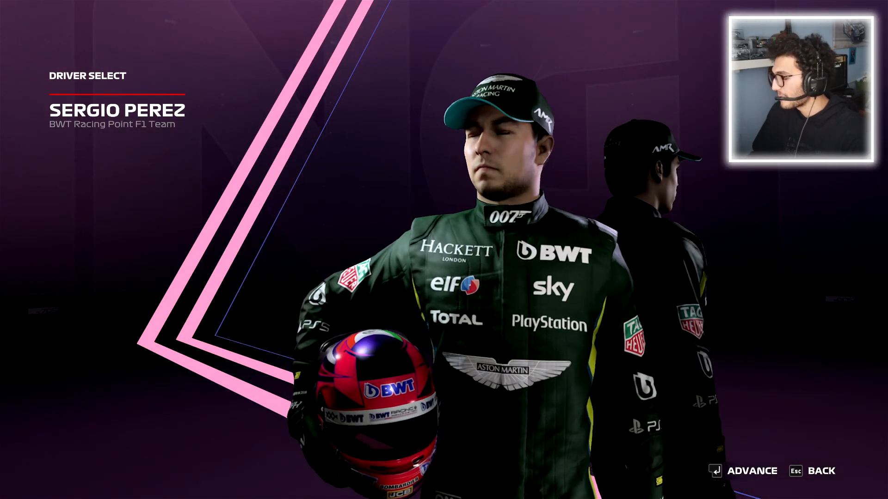
key("Right")
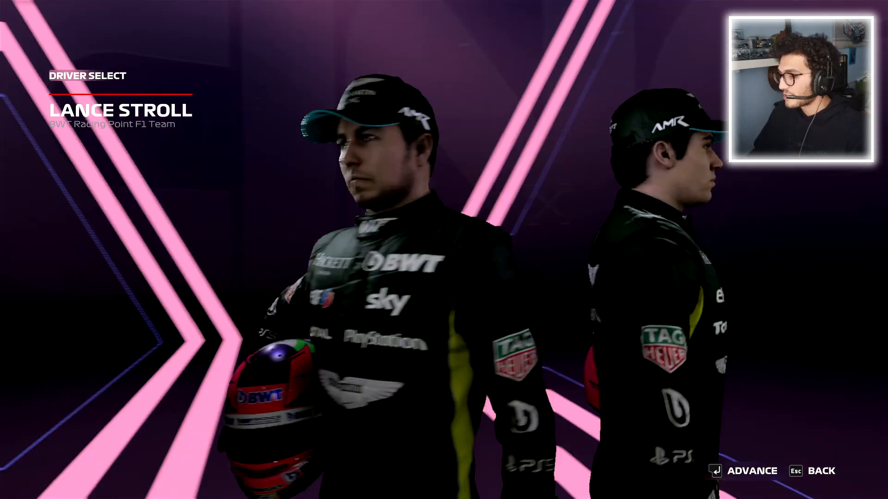
key("Left")
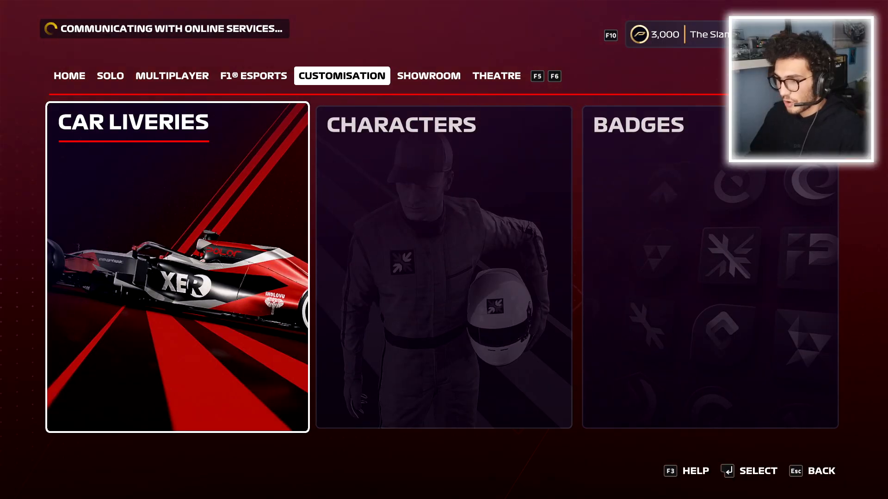
Step: Open the first saved character for editing in the customisation section and inspect its Aston Martin helmet
key("Right")
key("Return")
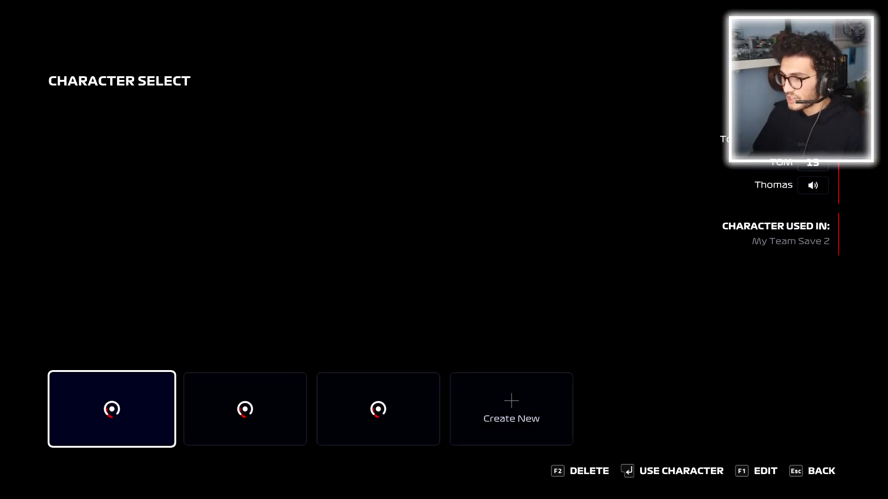
key("F1")
key("Right")
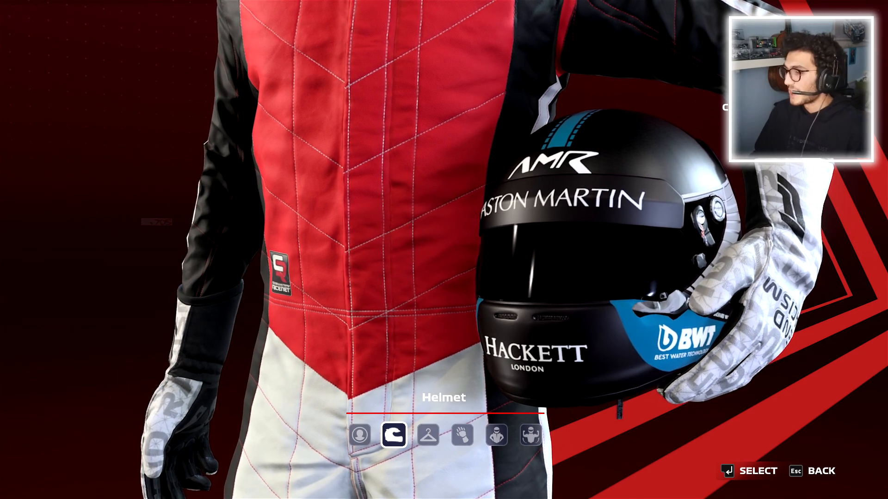
key("Return")
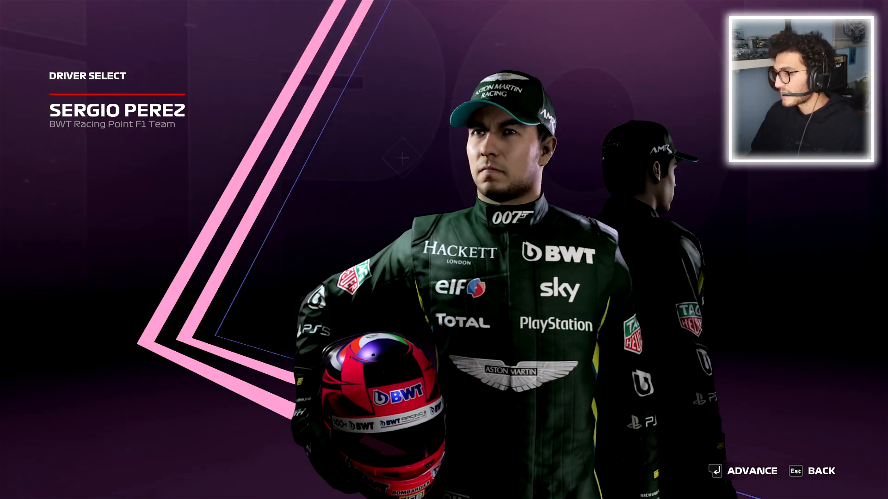
Step: Confirm the first Racing Point driver and choose the Austrian circuit as the round 1 track
key("Return")
key("Right")
key("Right")
key("Right")
key("Right")
key("Right")
key("Right")
key("Right")
key("Right")
key("Right")
key("Right")
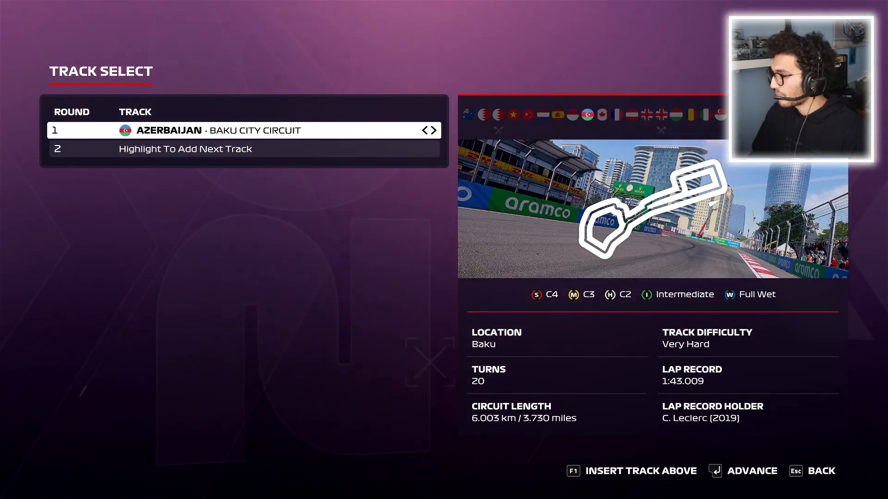
key("Return")
Step: Enable a single practice session for the weekend and set Quick Weather to Clear (Dry)
key("Down")
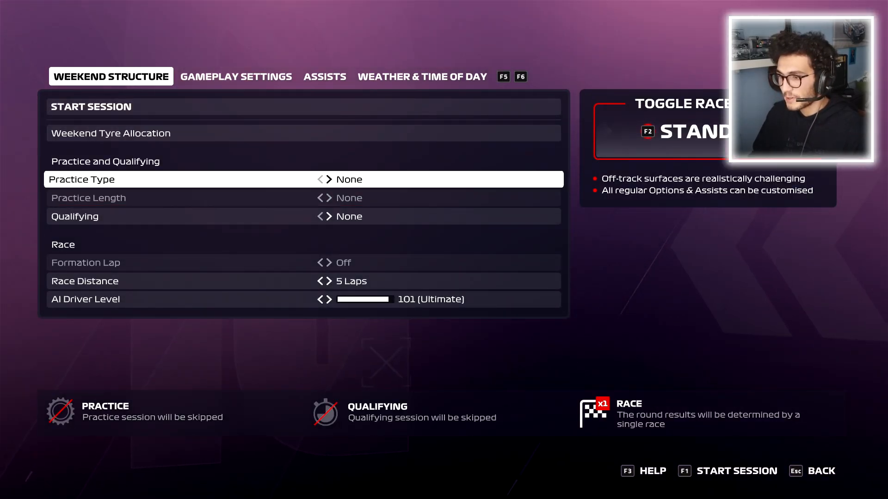
key("Right")
key("F6")
key("F6")
key("F6")
key("Right")
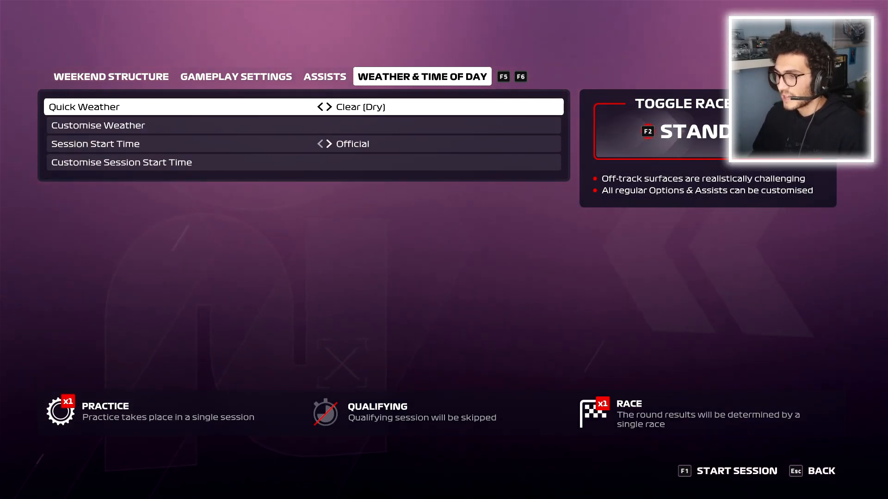
key("Down")
Step: Look through the remaining weekend and gameplay settings and start the session
key("F6")
key("F6")
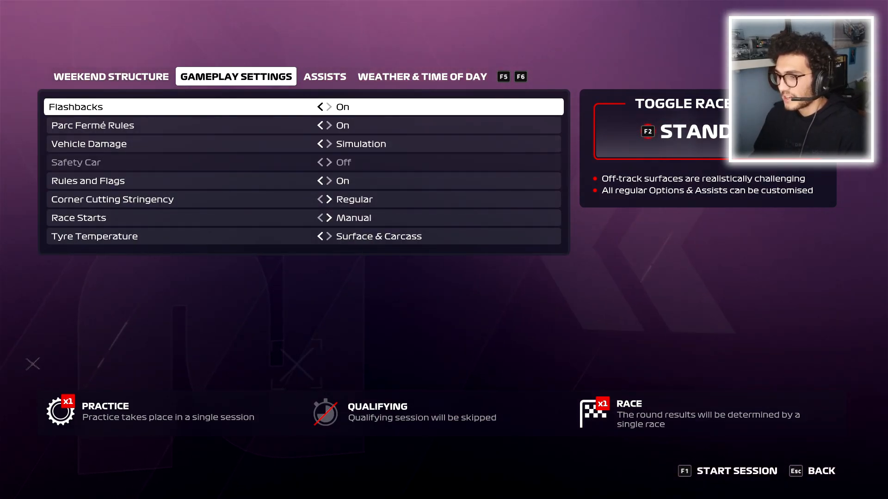
key("F6")
key("F1")
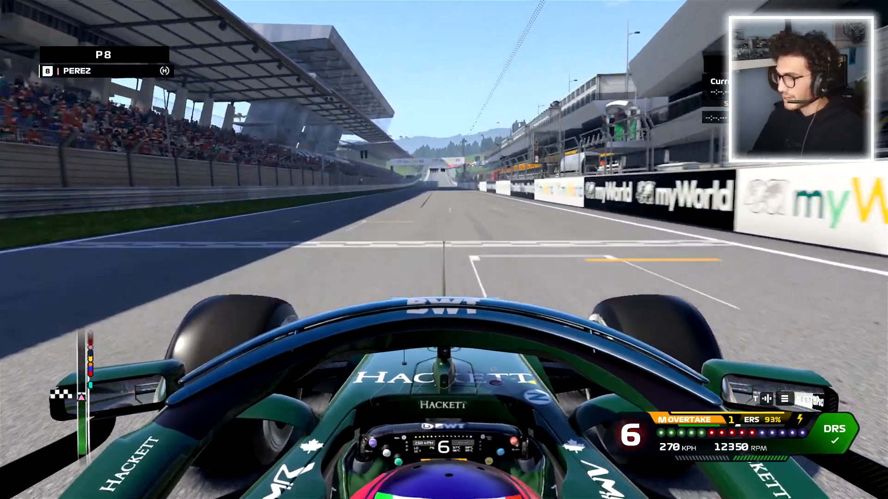
Step: Pause on track to inspect the Aston Martin garage with the photo camera, and check the crew outfits during a pit stop
key("Escape")
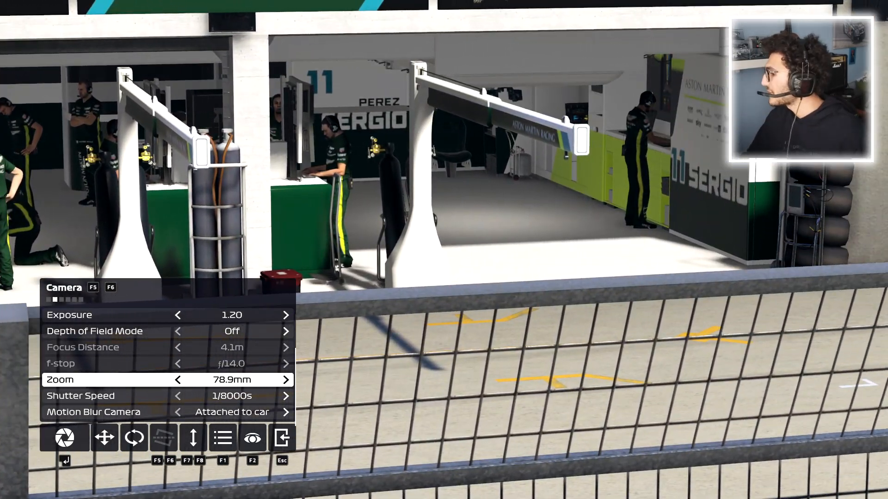
key("F2")
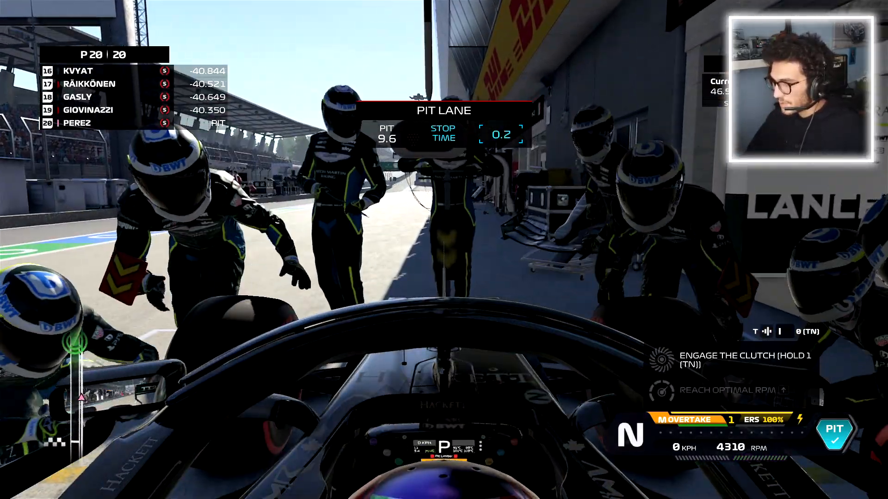
key("Up")
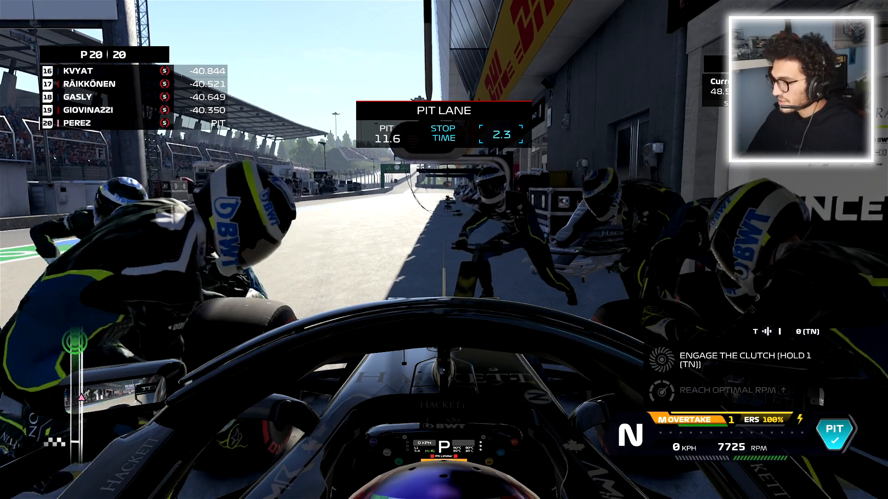